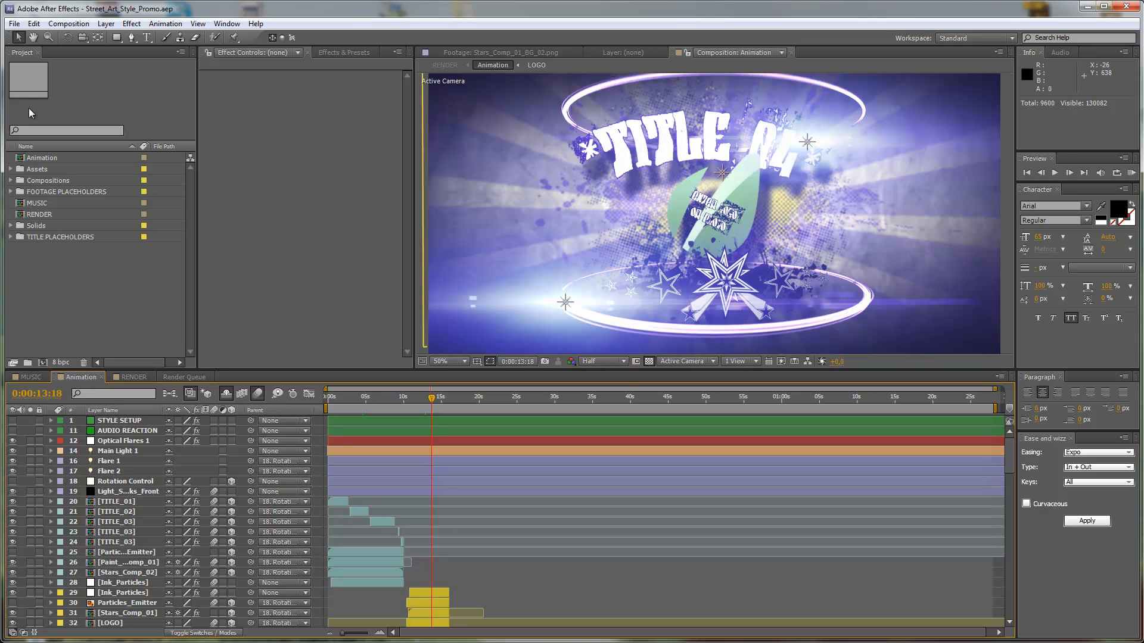
Open the LOGO composition from the FOOTAGE PLACEHOLDERS folder.
{"action": "left_click", "coordinate": [107, 94]}
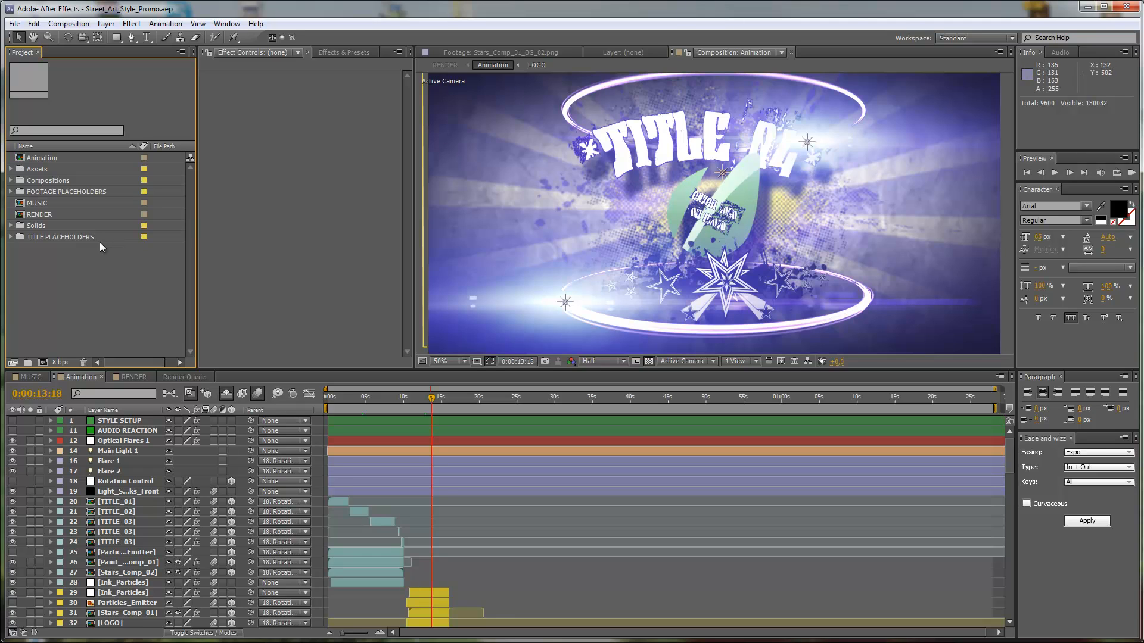
{"action": "left_click", "coordinate": [37, 191]}
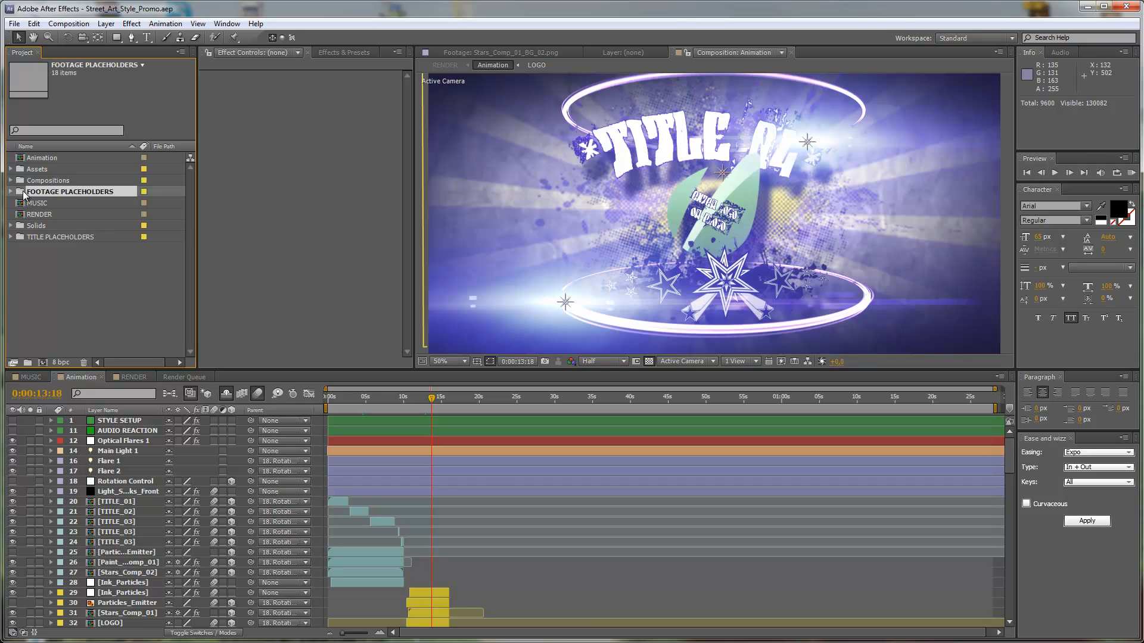
{"action": "left_click", "coordinate": [10, 192]}
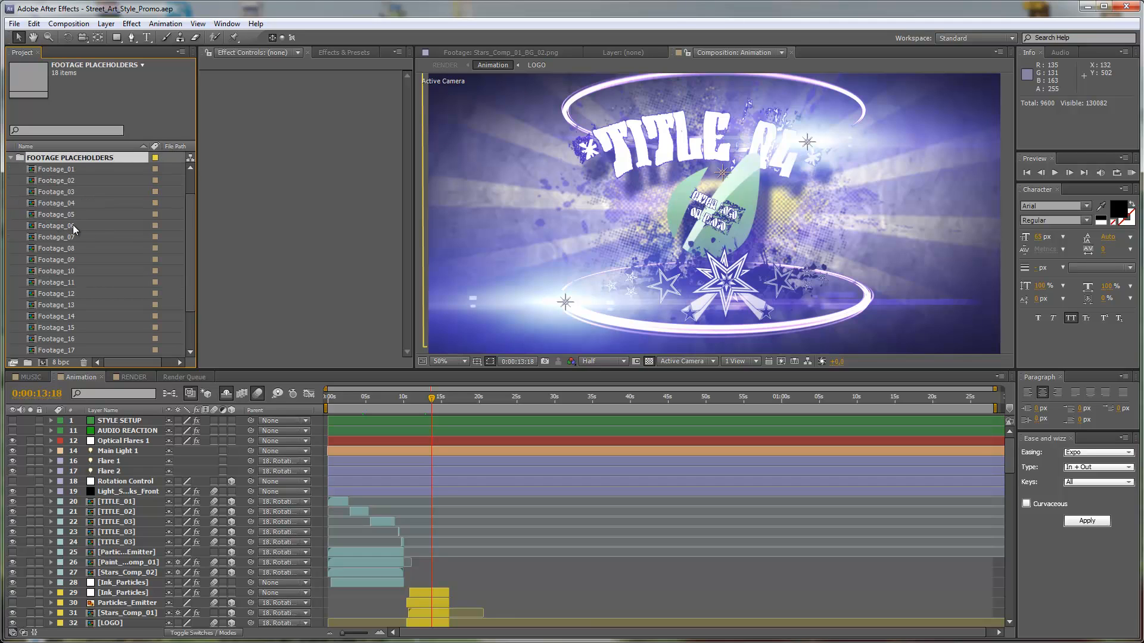
{"action": "scroll", "coordinate": [73, 225], "scroll_direction": "down", "scroll_amount": 2}
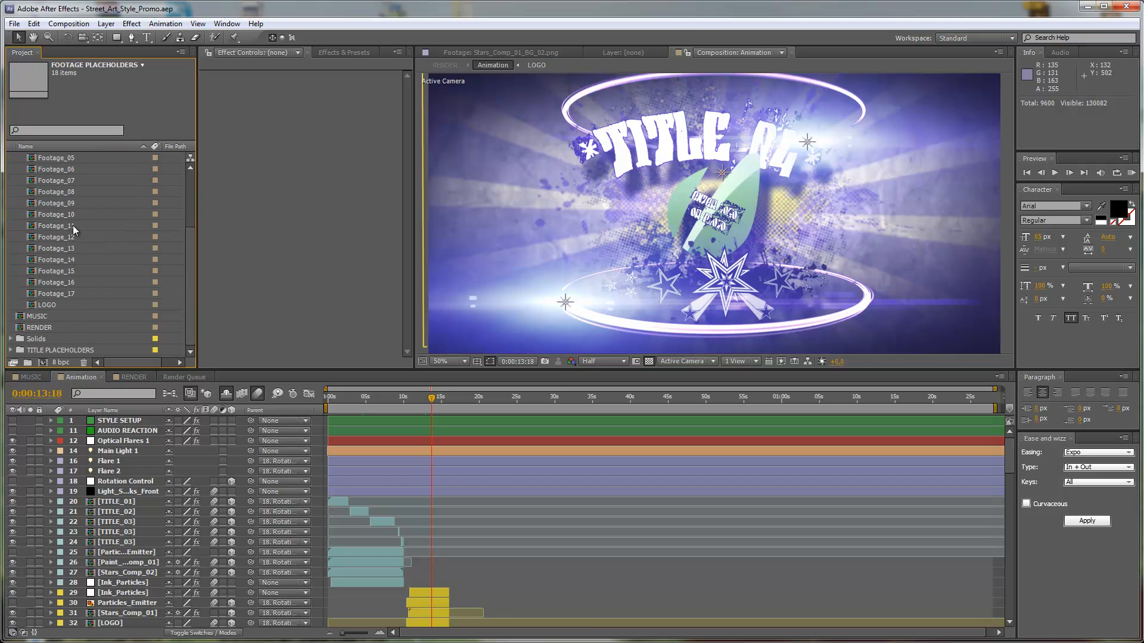
{"action": "double_click", "coordinate": [33, 304]}
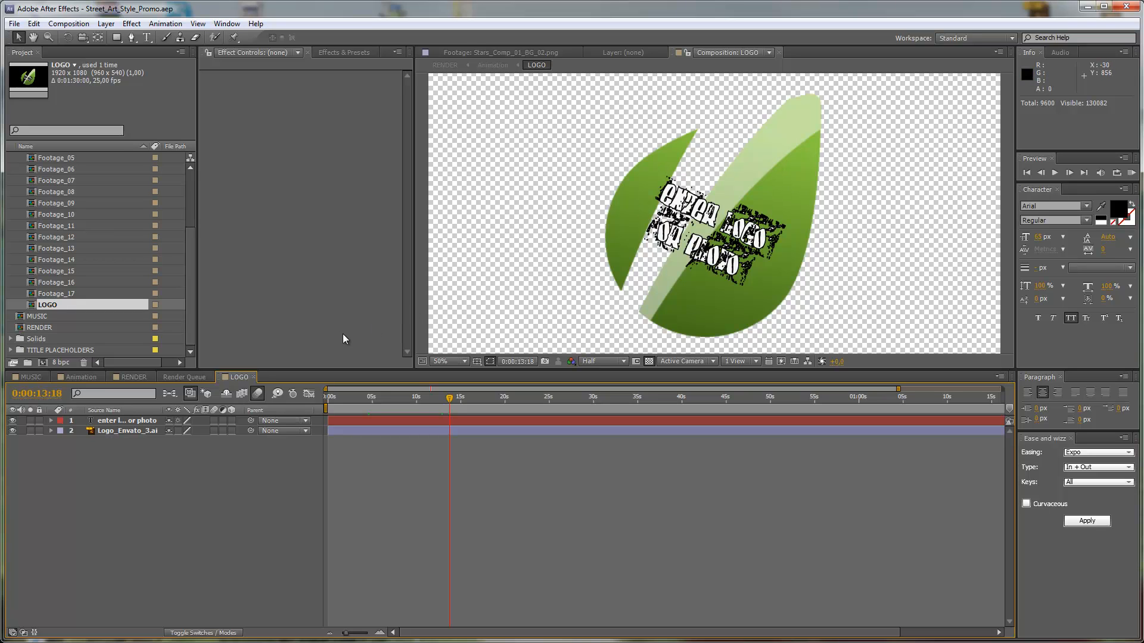
Import the image 85652096_2.png from the Break_Dance folder as footage.
{"action": "scroll", "coordinate": [39, 256], "scroll_direction": "up", "scroll_amount": 3}
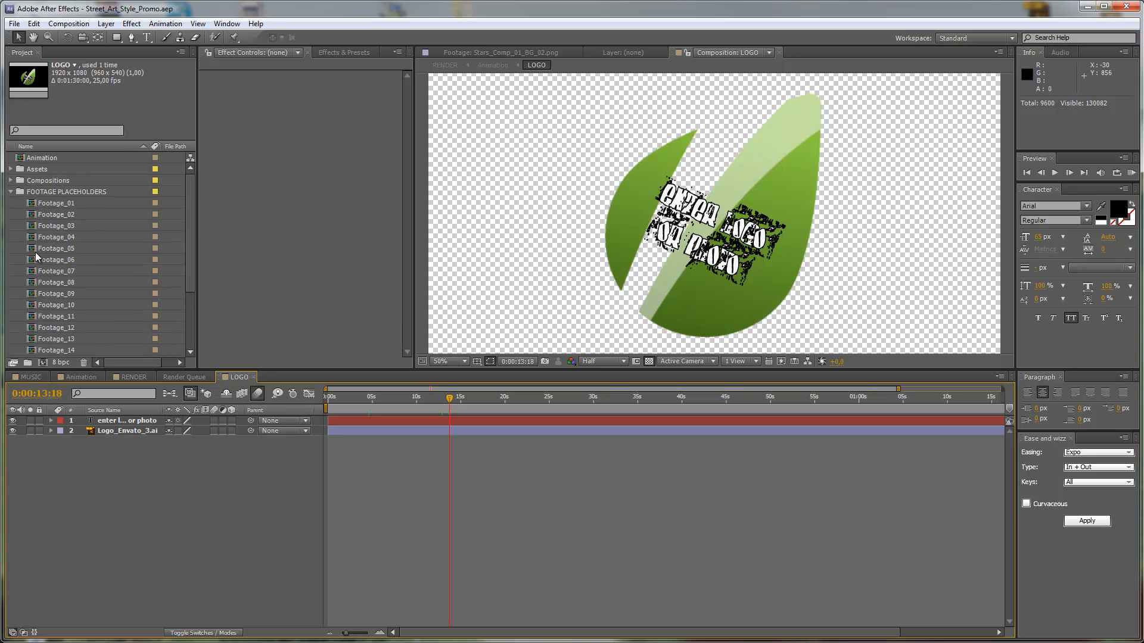
{"action": "scroll", "coordinate": [22, 250], "scroll_direction": "down", "scroll_amount": 3}
{"action": "double_click", "coordinate": [21, 260]}
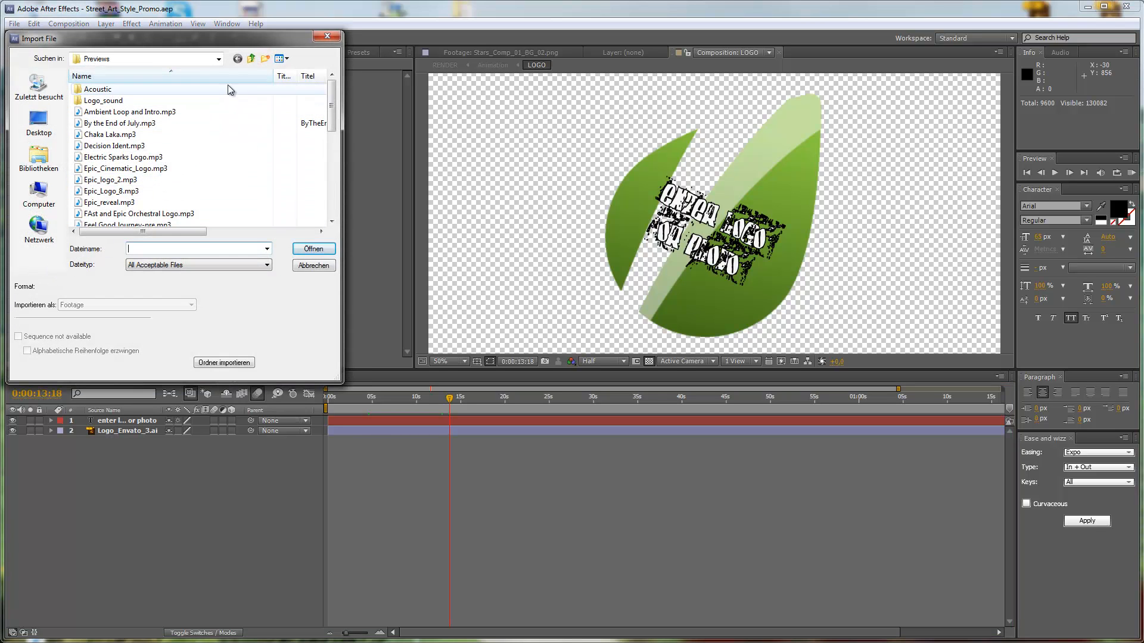
{"action": "left_click", "coordinate": [251, 59]}
{"action": "left_click", "coordinate": [252, 59]}
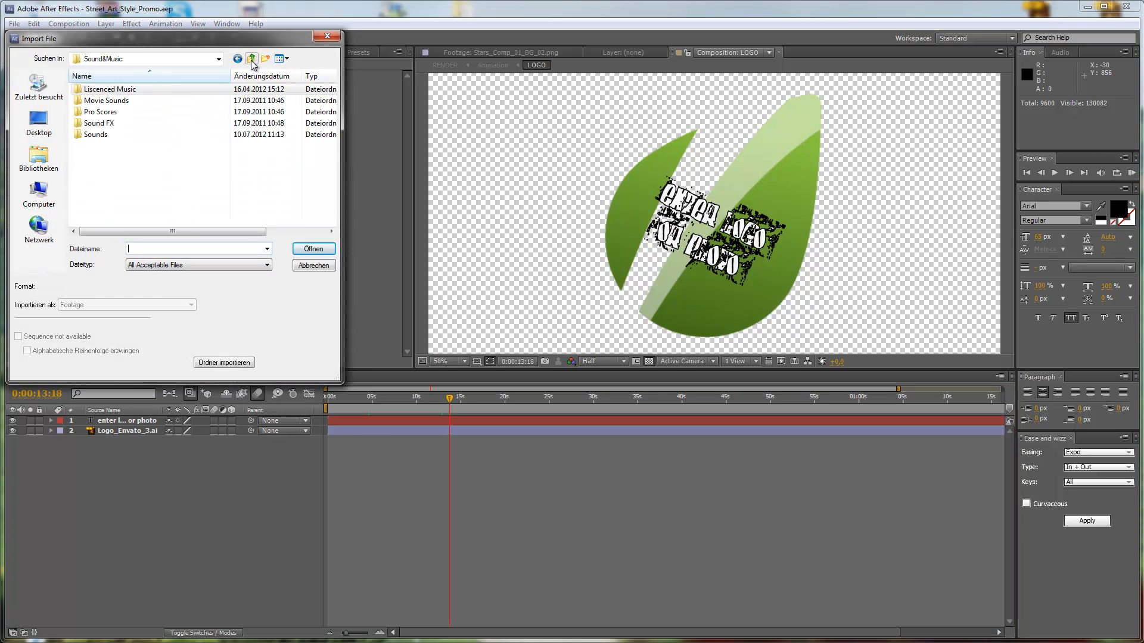
{"action": "left_click", "coordinate": [253, 59]}
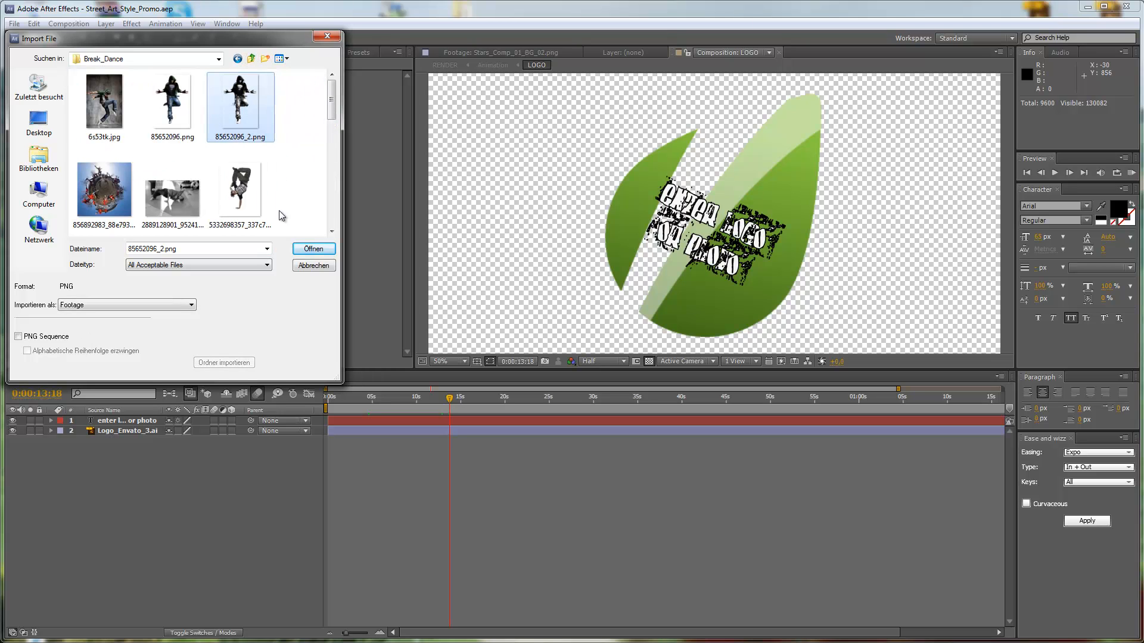
{"action": "left_click", "coordinate": [309, 248]}
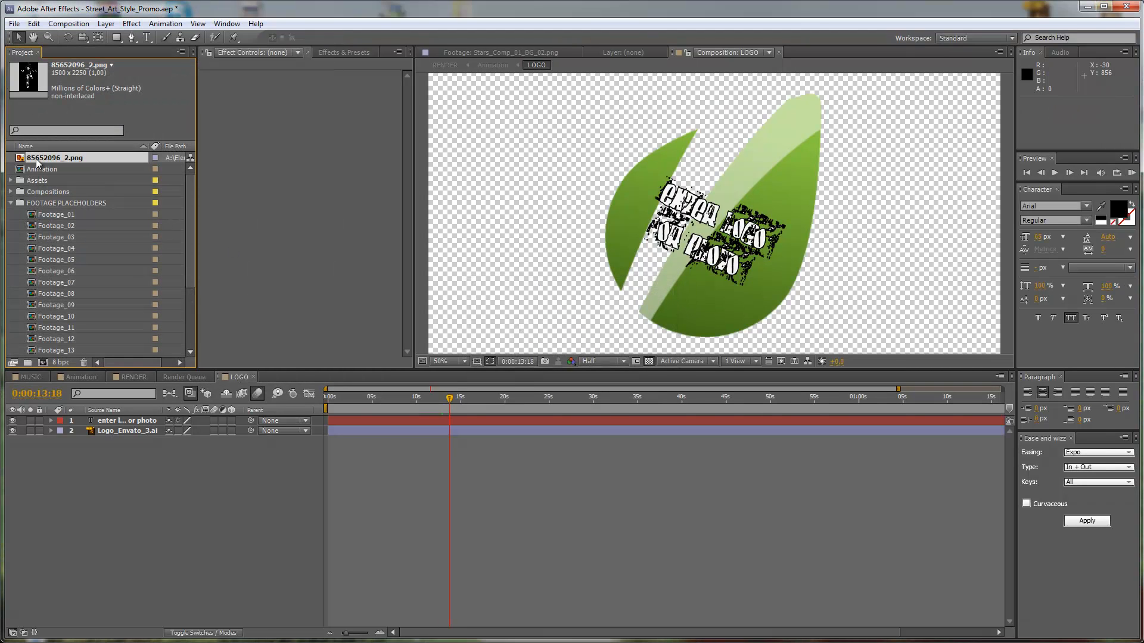
Add 85652096_2.png as the top layer of the LOGO composition and move it down to about 964, 1032.
{"action": "left_click_drag", "start_coordinate": [38, 156], "coordinate": [122, 422]}
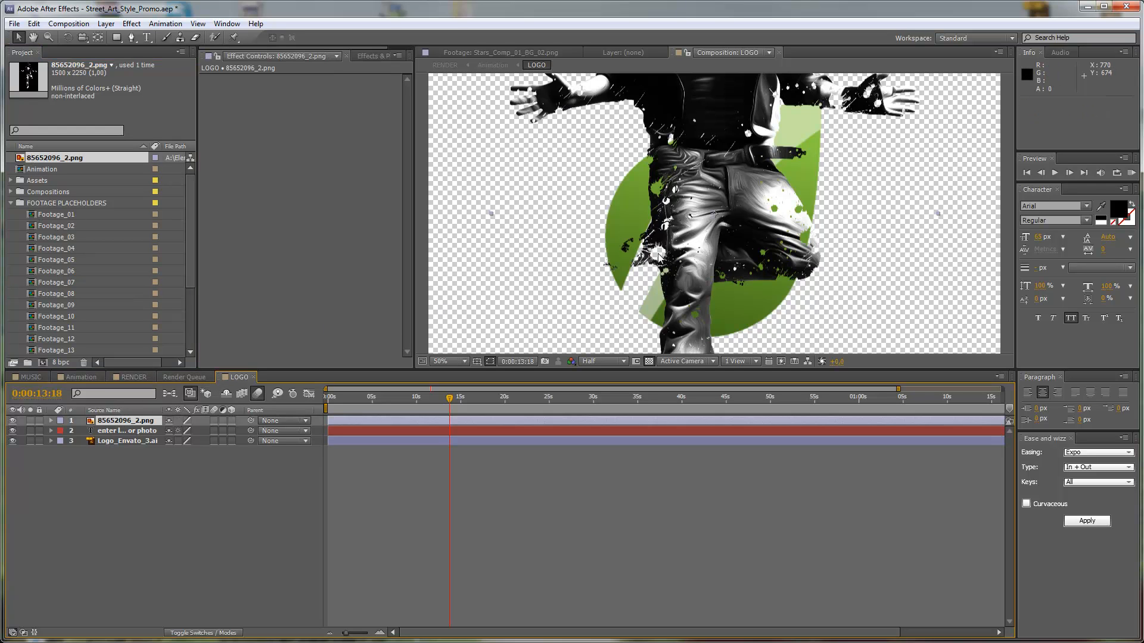
{"action": "scroll", "coordinate": [657, 252], "scroll_direction": "down", "scroll_amount": 1}
{"action": "left_click_drag", "start_coordinate": [700, 192], "coordinate": [700, 264]}
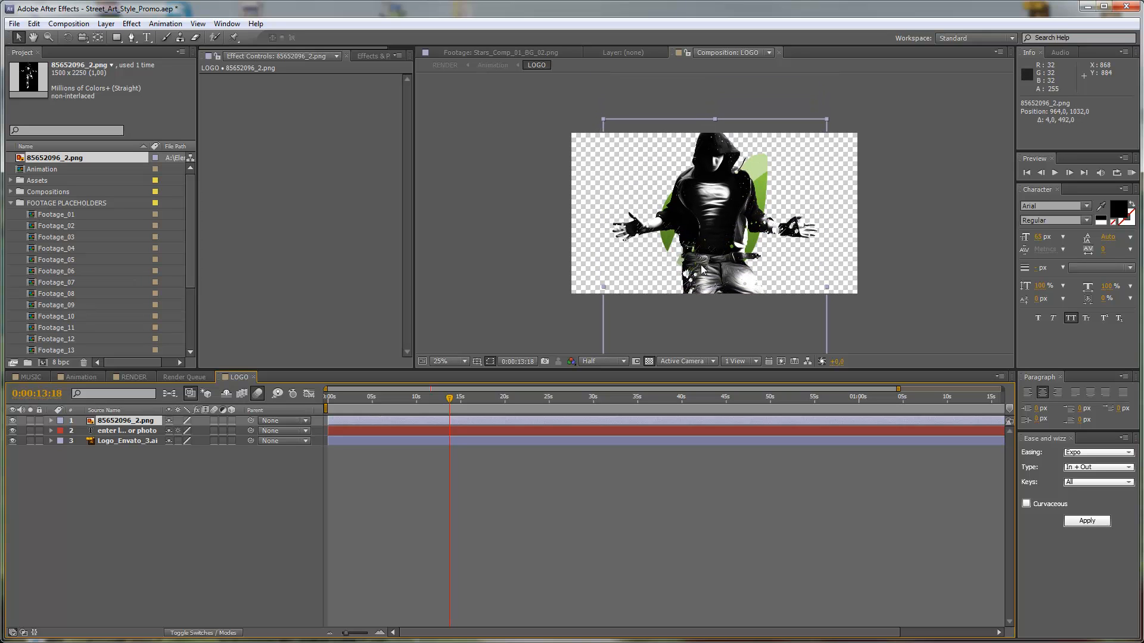
Scale the dancer image layer down to 76% and reposition it to about 956, 884.
{"action": "key", "text": "s"}
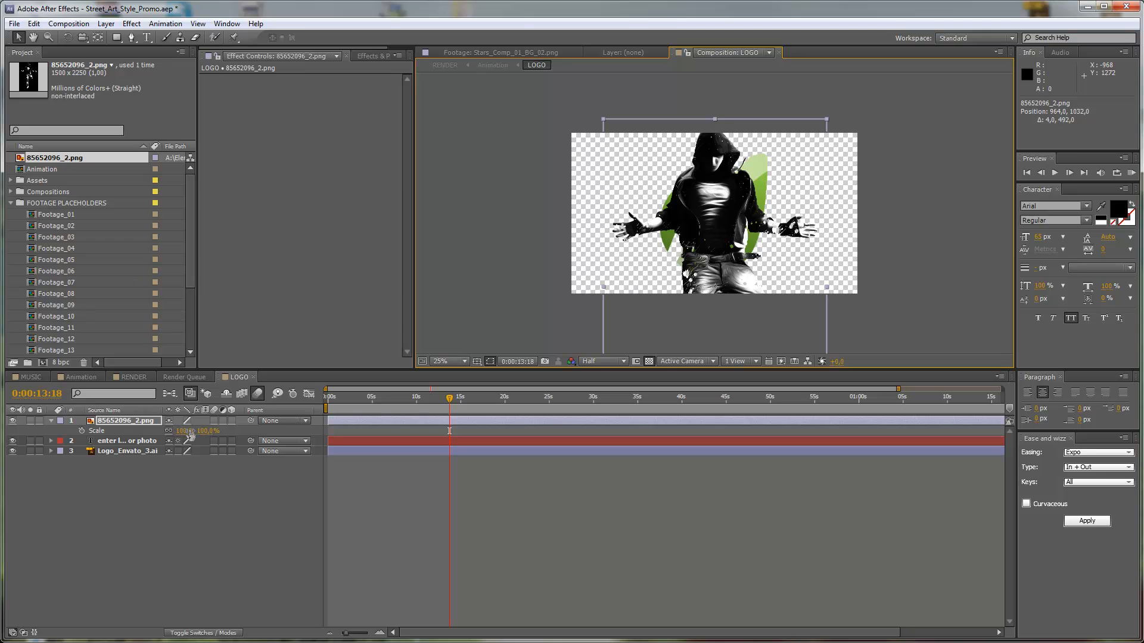
{"action": "left_click_drag", "start_coordinate": [188, 432], "coordinate": [176, 432]}
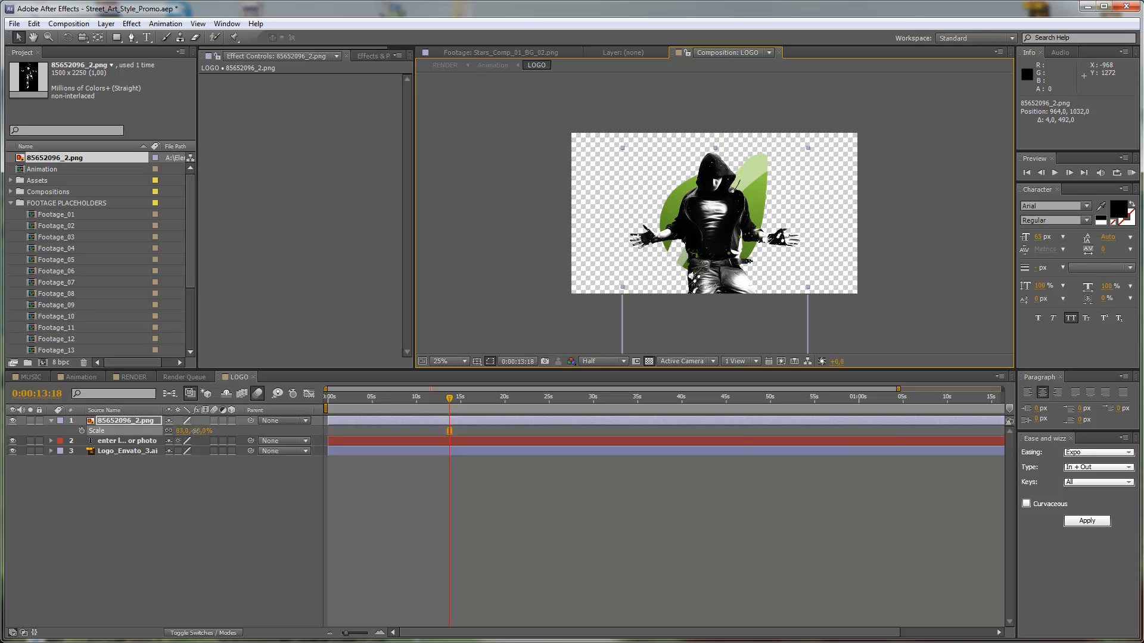
{"action": "left_click_drag", "start_coordinate": [706, 264], "coordinate": [704, 250]}
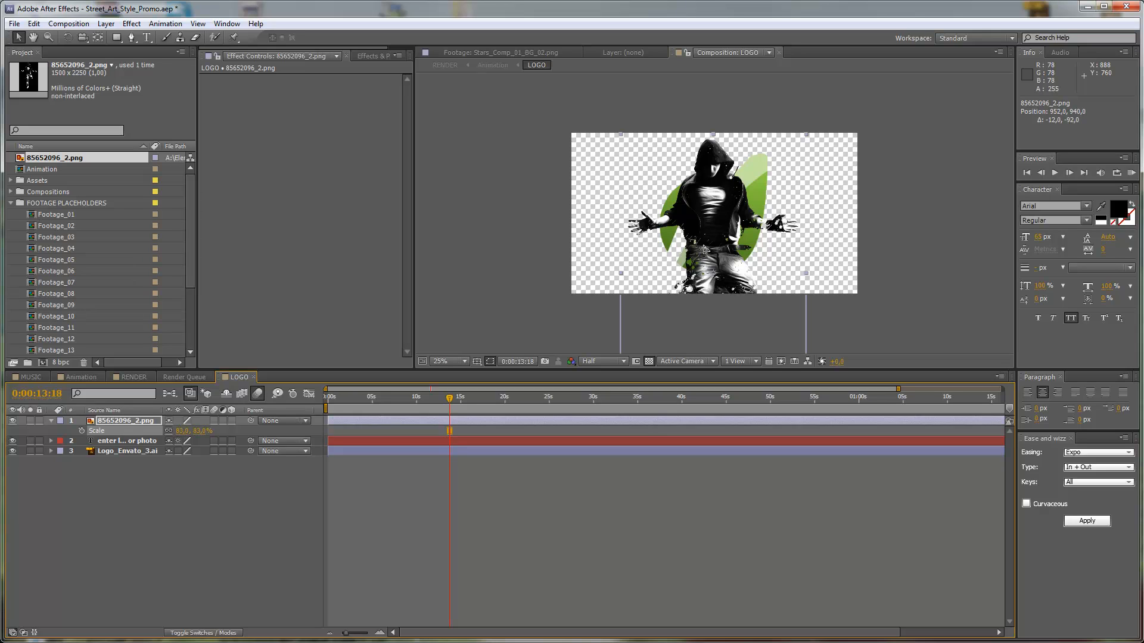
{"action": "left_click_drag", "start_coordinate": [704, 250], "coordinate": [705, 248]}
{"action": "left_click_drag", "start_coordinate": [180, 430], "coordinate": [173, 430]}
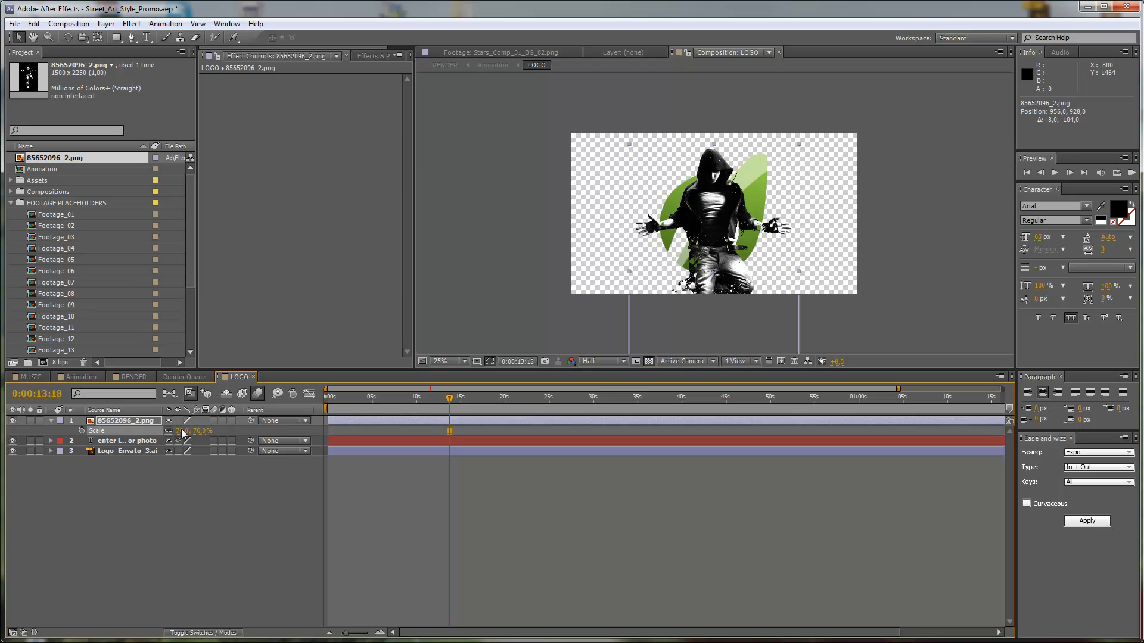
{"action": "left_click_drag", "start_coordinate": [710, 244], "coordinate": [708, 237]}
Hide the placeholder text and Logo_Envato_3.ai layers, and return to the Animation composition.
{"action": "left_click", "coordinate": [13, 441]}
{"action": "left_click", "coordinate": [13, 451]}
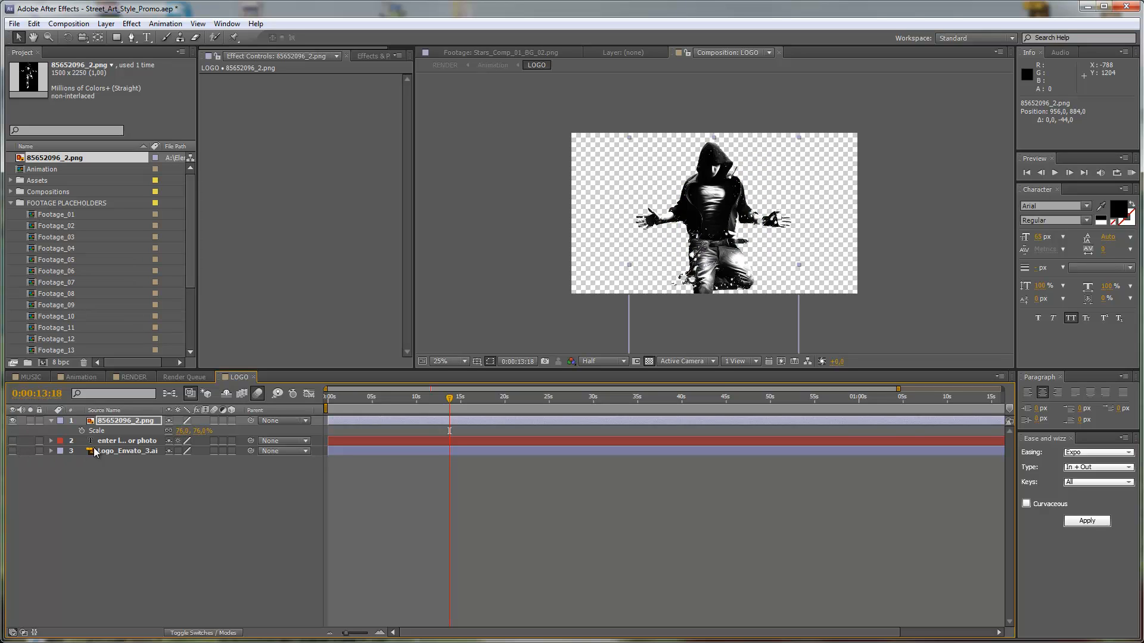
{"action": "left_click", "coordinate": [110, 442]}
{"action": "left_click", "coordinate": [111, 452]}
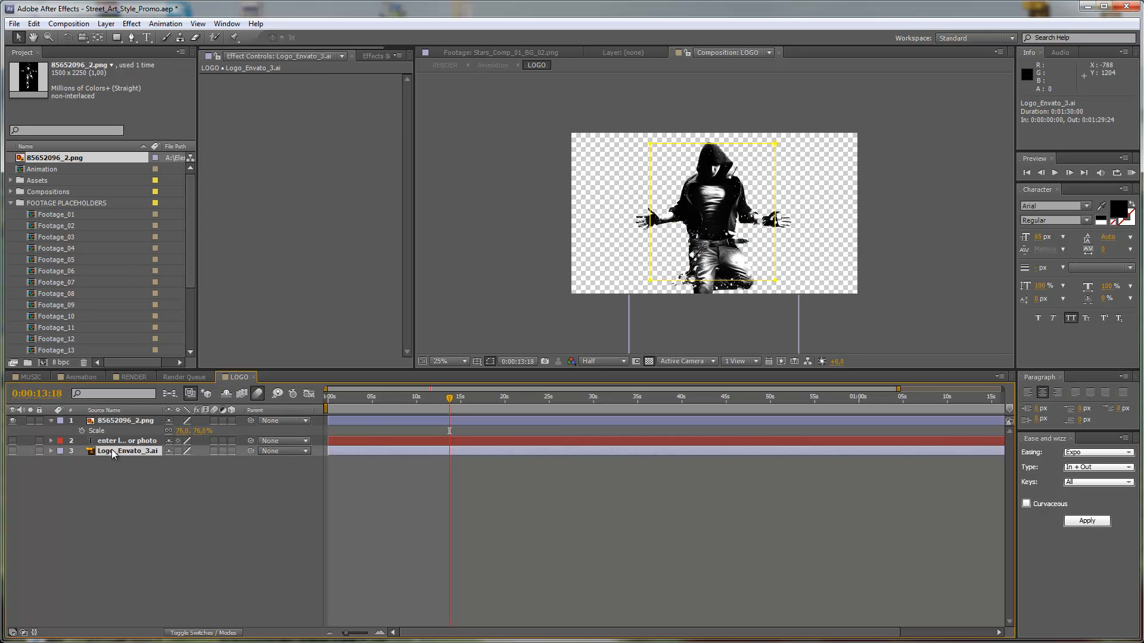
{"action": "left_click", "coordinate": [91, 377]}
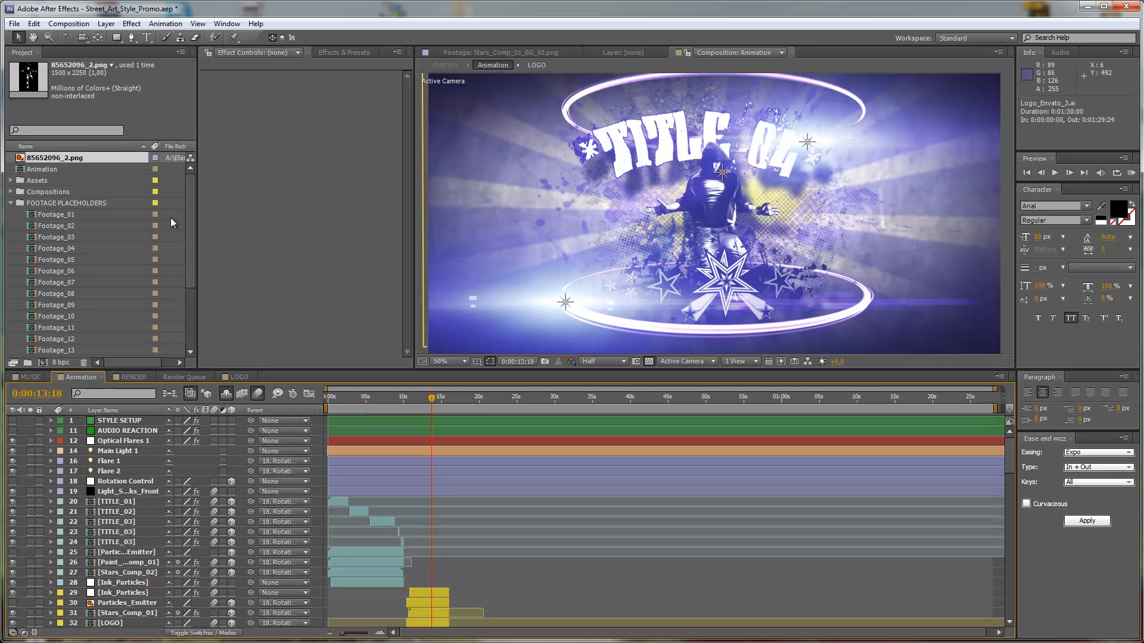
Collapse the FOOTAGE PLACEHOLDERS folder and look through the compositions in the TITLE PLACEHOLDERS folder.
{"action": "left_click", "coordinate": [11, 203]}
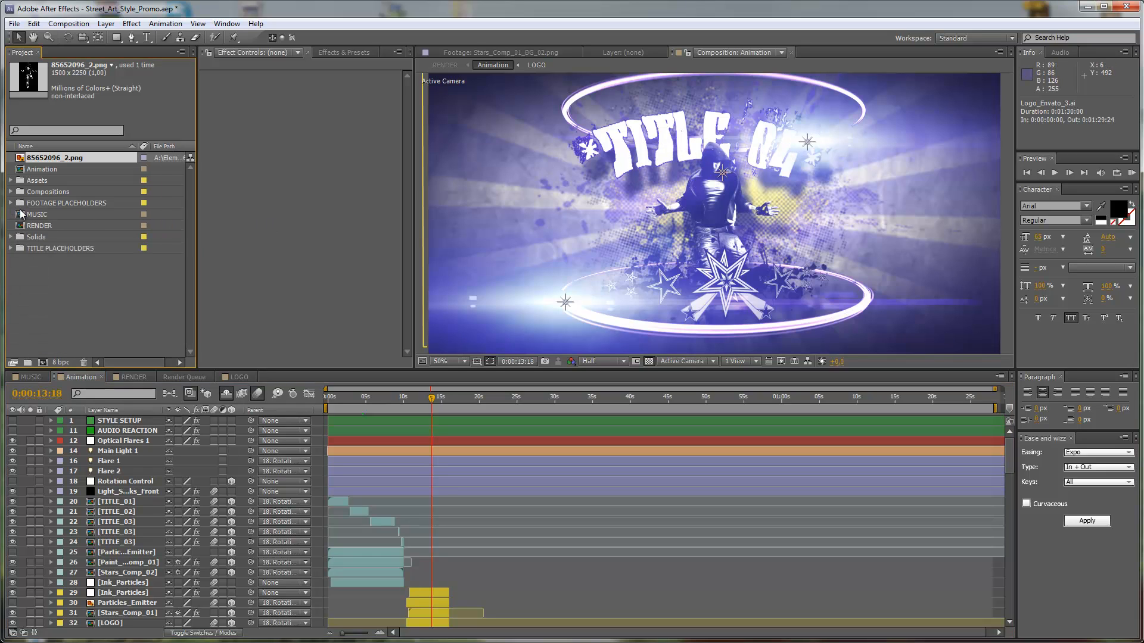
{"action": "left_click", "coordinate": [53, 249]}
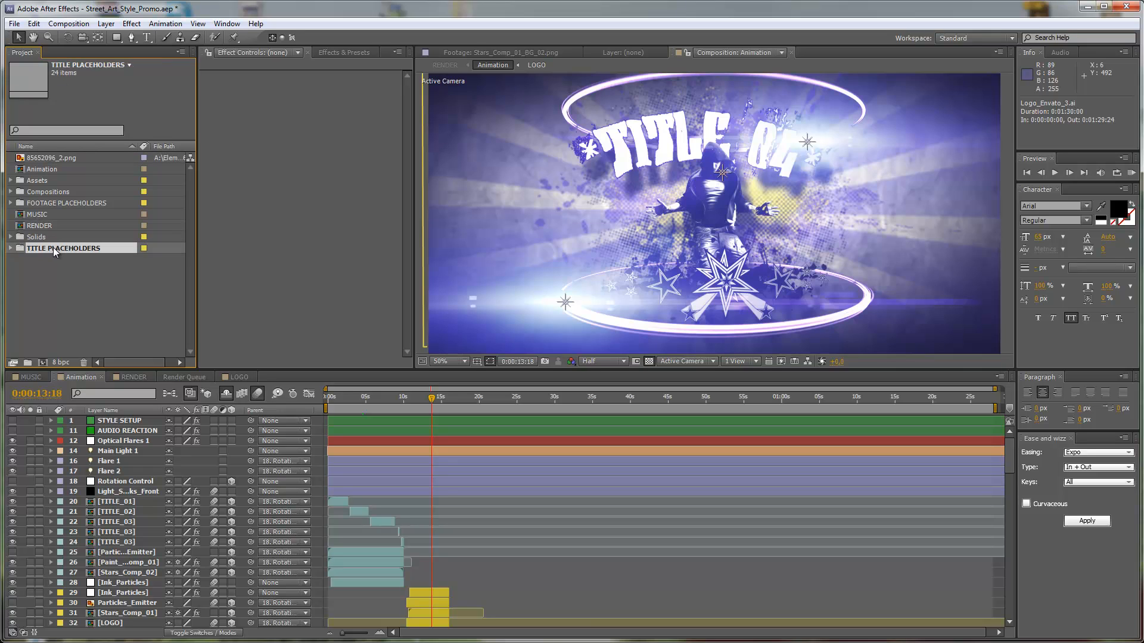
{"action": "left_click", "coordinate": [11, 248]}
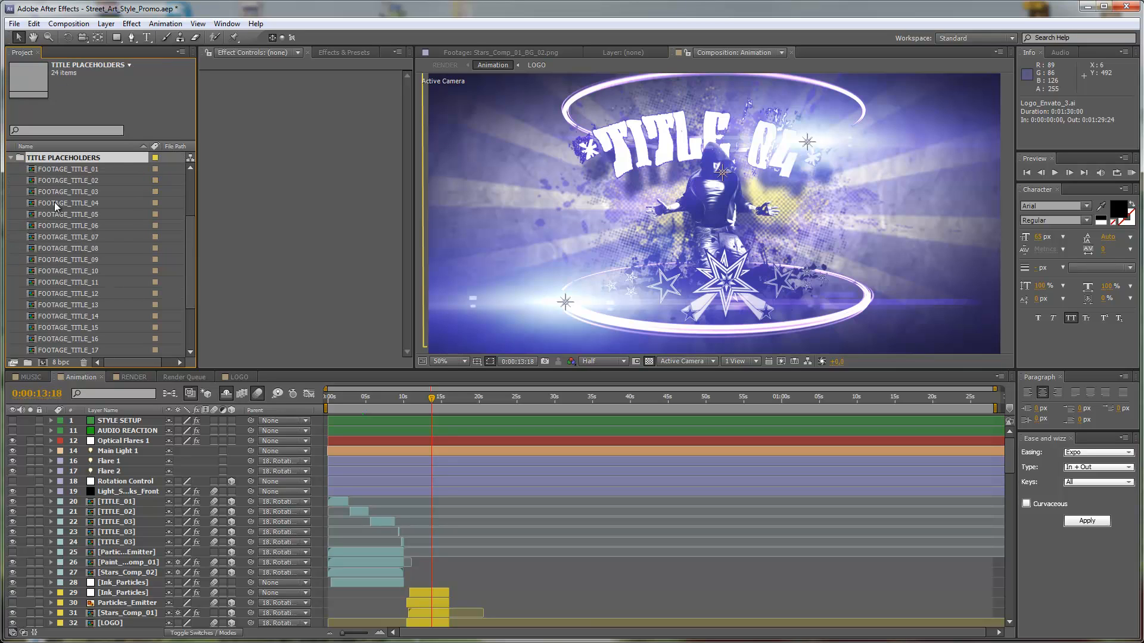
{"action": "scroll", "coordinate": [60, 220], "scroll_direction": "down", "scroll_amount": 3}
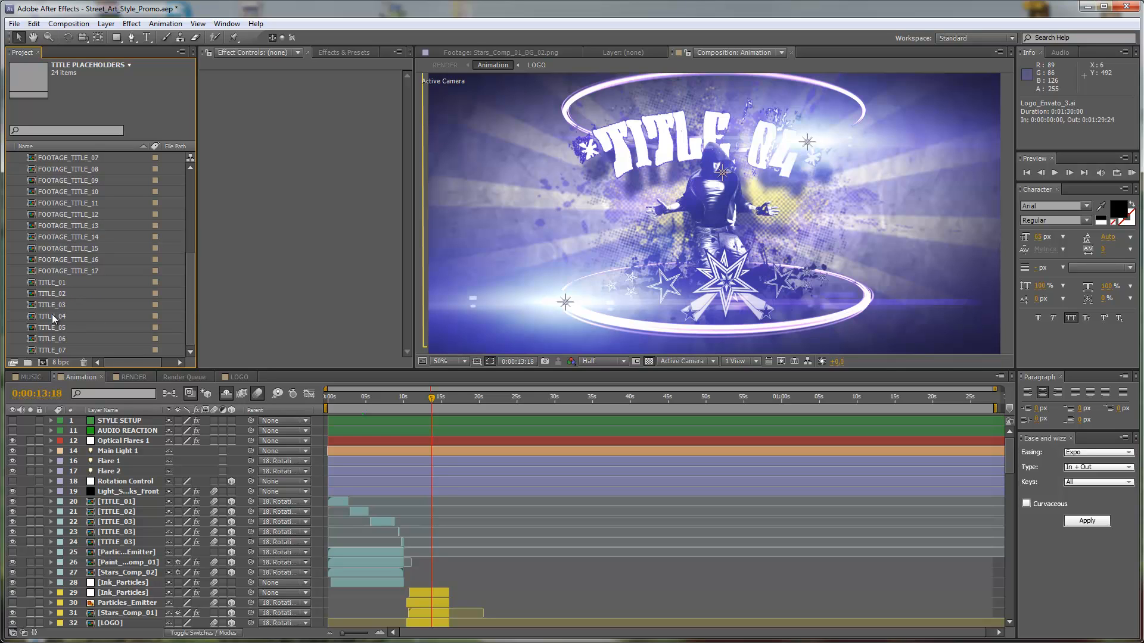
{"action": "scroll", "coordinate": [54, 305], "scroll_direction": "up", "scroll_amount": 3}
{"action": "scroll", "coordinate": [63, 198], "scroll_direction": "down", "scroll_amount": 1}
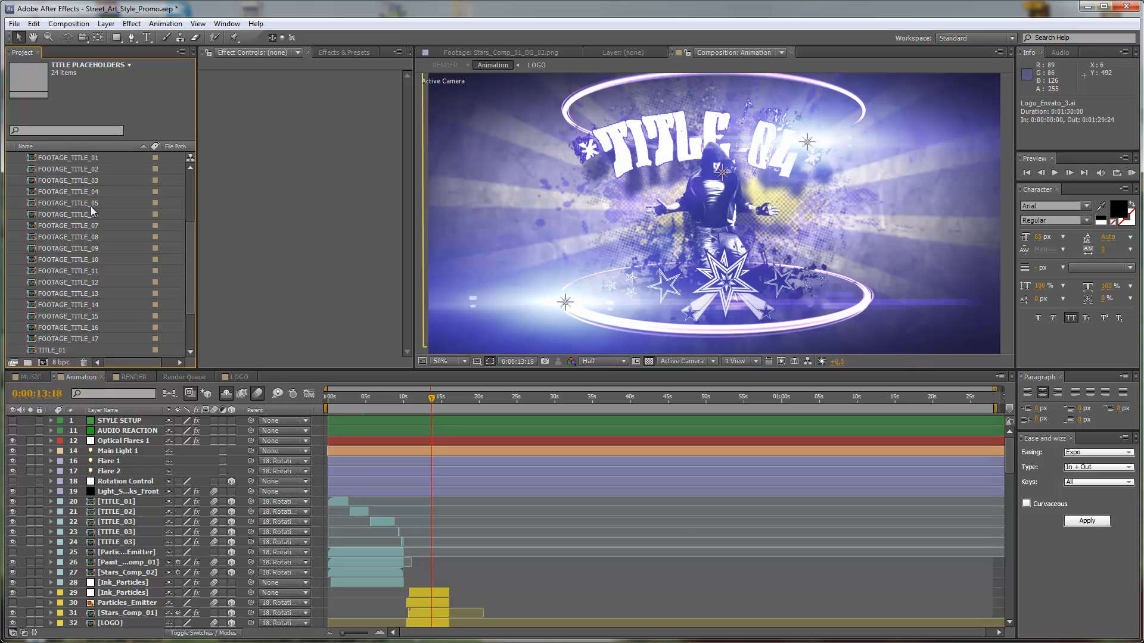
Preview the FOOTAGE_01 scene at 0:00:19:06 in the Animation composition and go back to the logo scene at 0:00:13:22.
{"action": "left_click", "coordinate": [485, 400]}
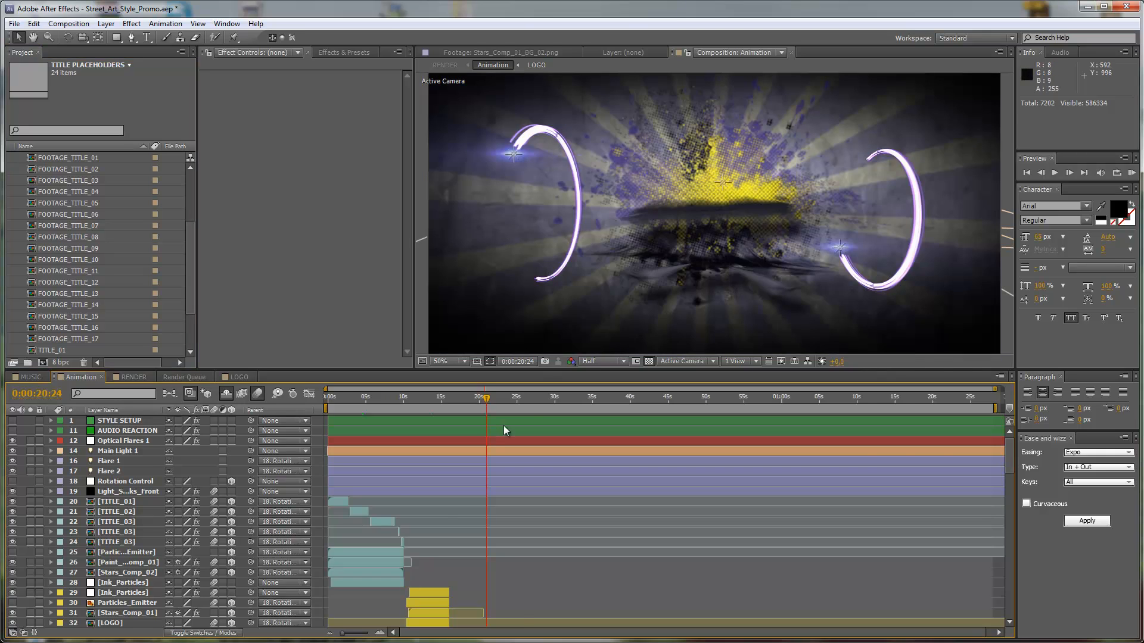
{"action": "scroll", "coordinate": [519, 441], "scroll_direction": "down", "scroll_amount": 3}
{"action": "left_click", "coordinate": [474, 400]}
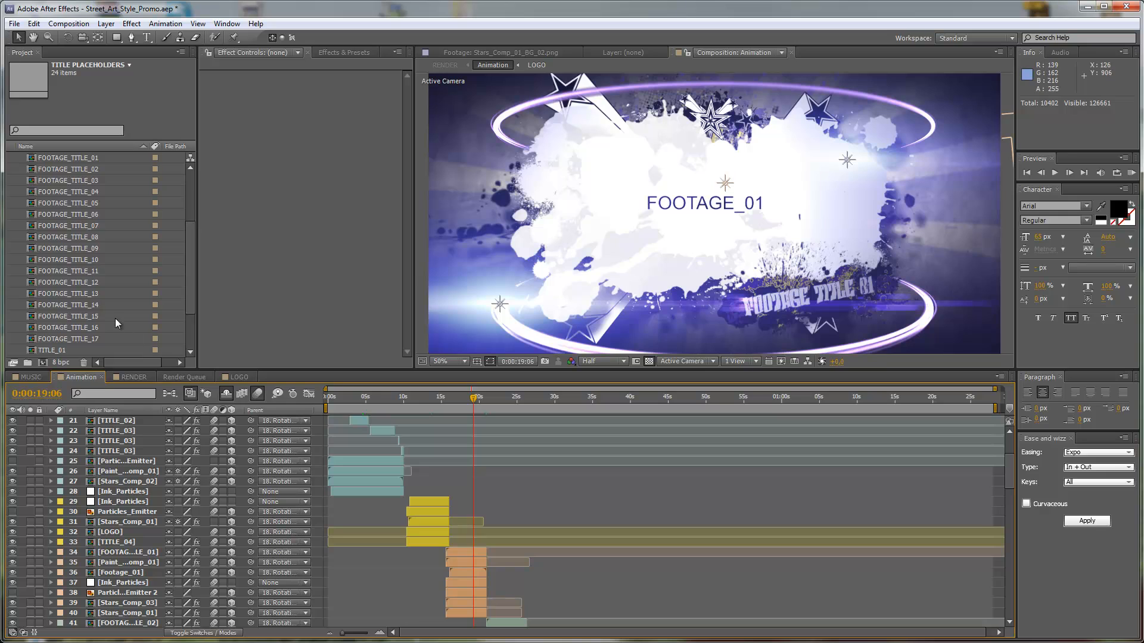
{"action": "scroll", "coordinate": [85, 270], "scroll_direction": "up", "scroll_amount": 2}
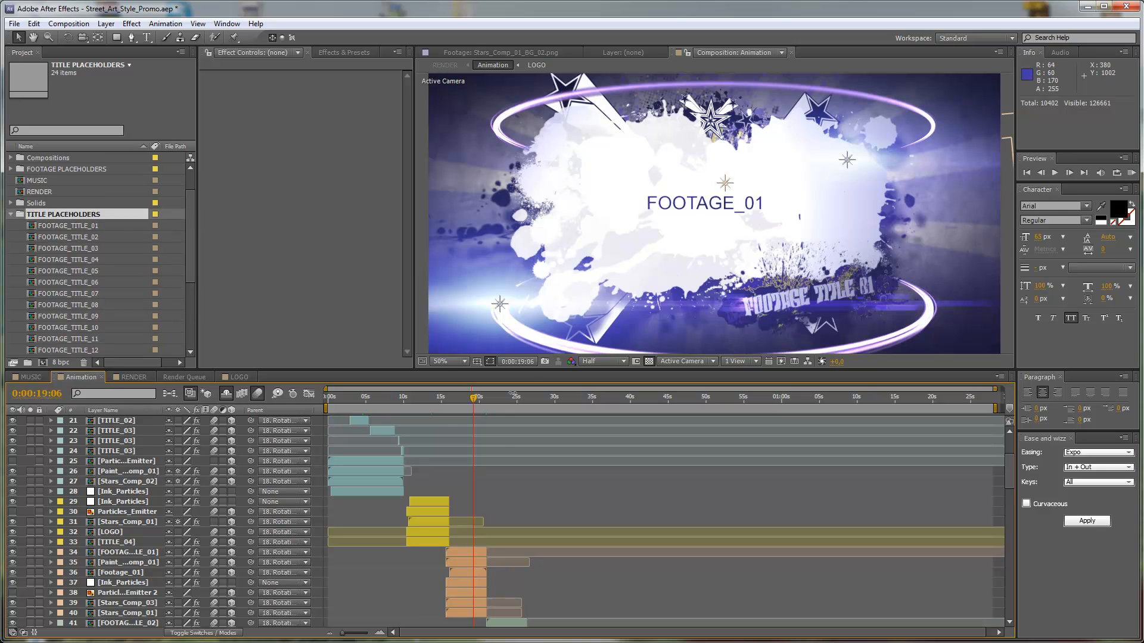
{"action": "left_click", "coordinate": [434, 399]}
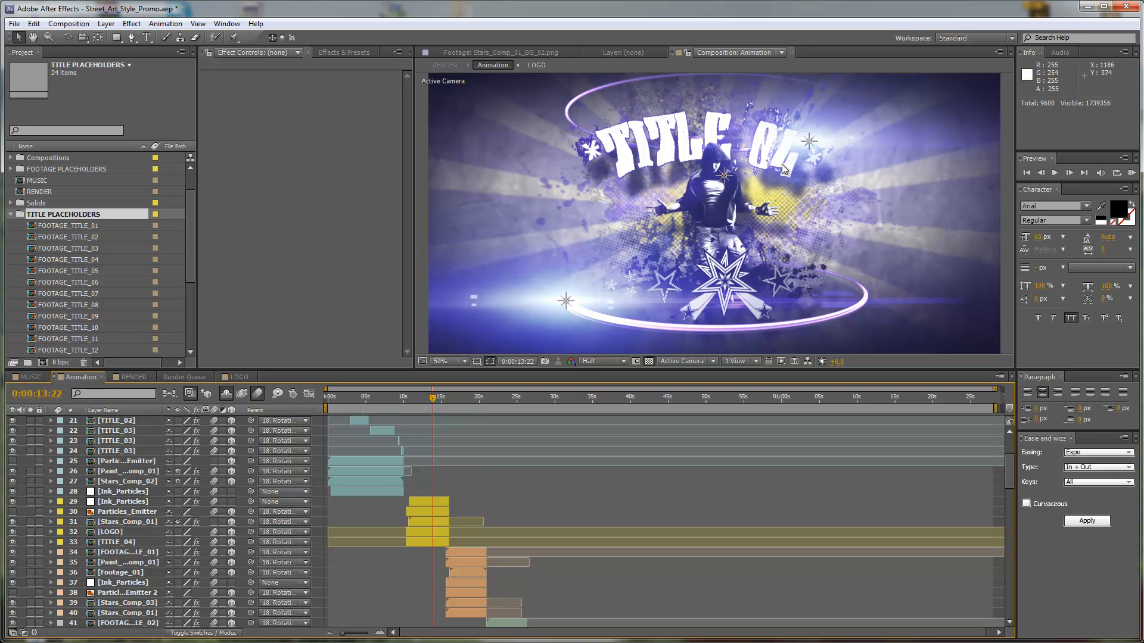
Open the TITLE_04 composition from the TITLE PLACEHOLDERS folder.
{"action": "scroll", "coordinate": [124, 242], "scroll_direction": "down", "scroll_amount": 4}
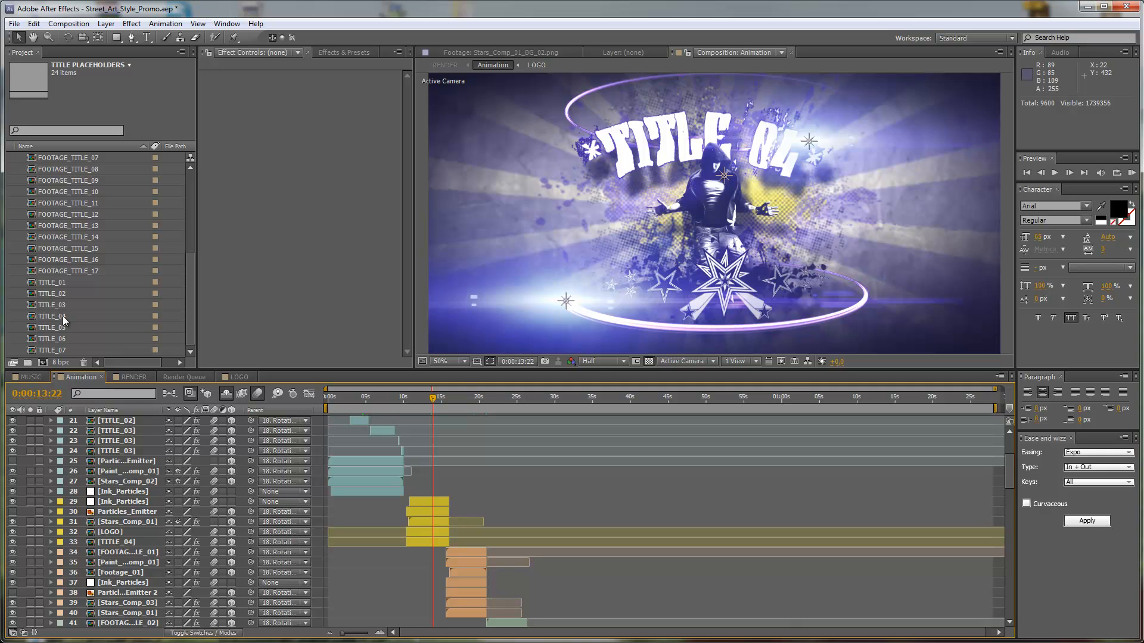
{"action": "left_click", "coordinate": [38, 317]}
{"action": "double_click", "coordinate": [34, 318]}
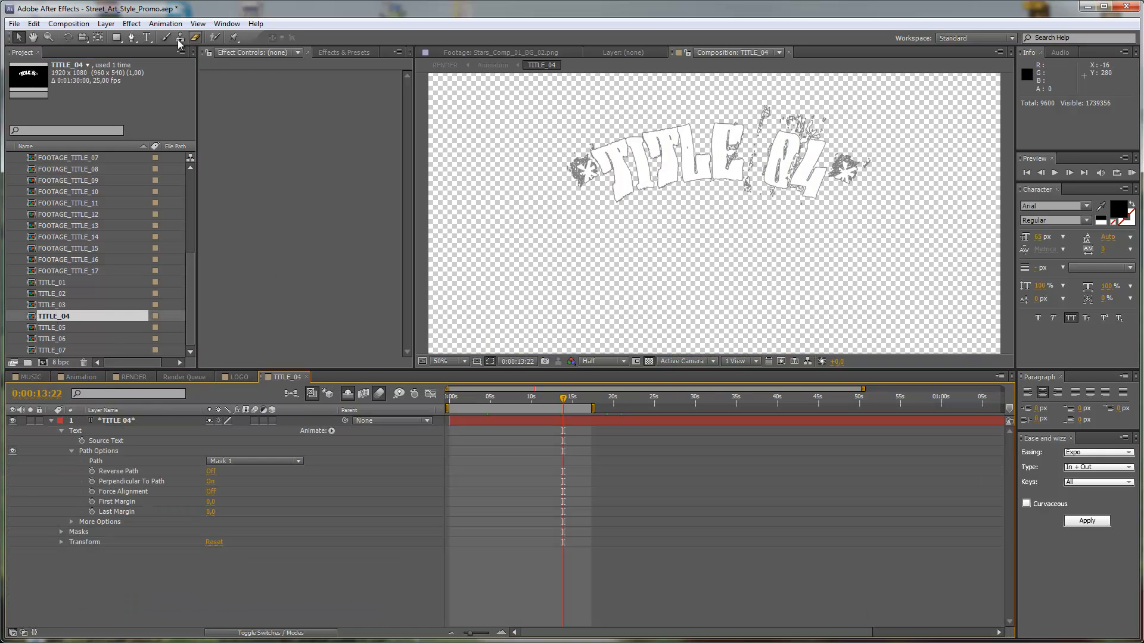
Replace the TITLE 04 wording between the asterisks with STREET ART STYLE and return to the Animation composition.
{"action": "left_click", "coordinate": [147, 37]}
{"action": "left_click_drag", "start_coordinate": [612, 169], "coordinate": [823, 173]}
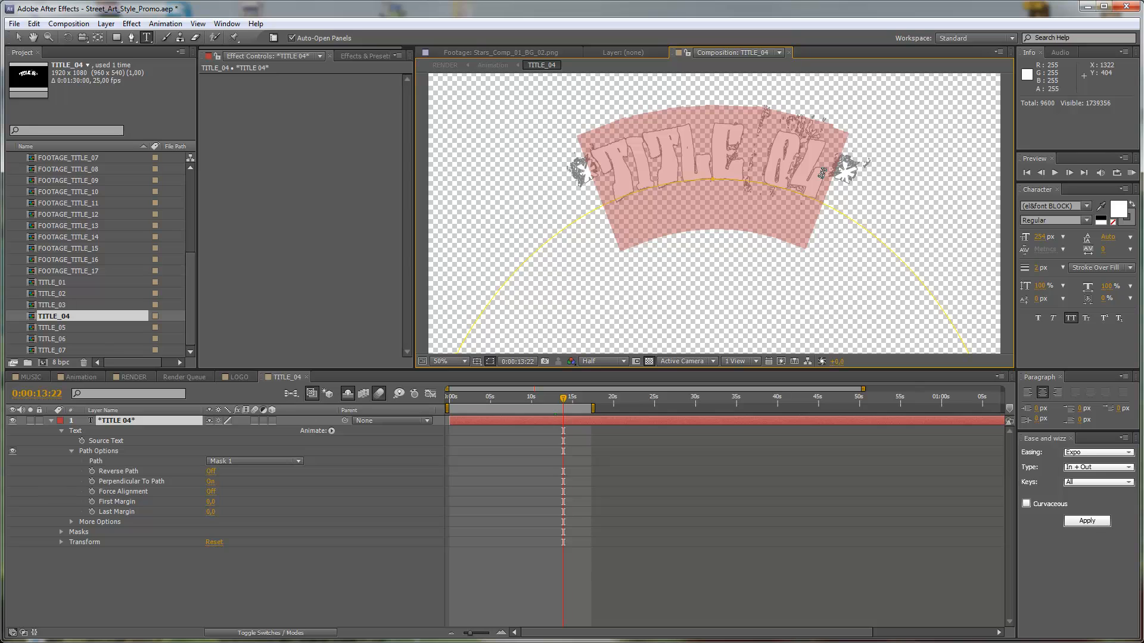
{"action": "type", "text": "STREET A"}
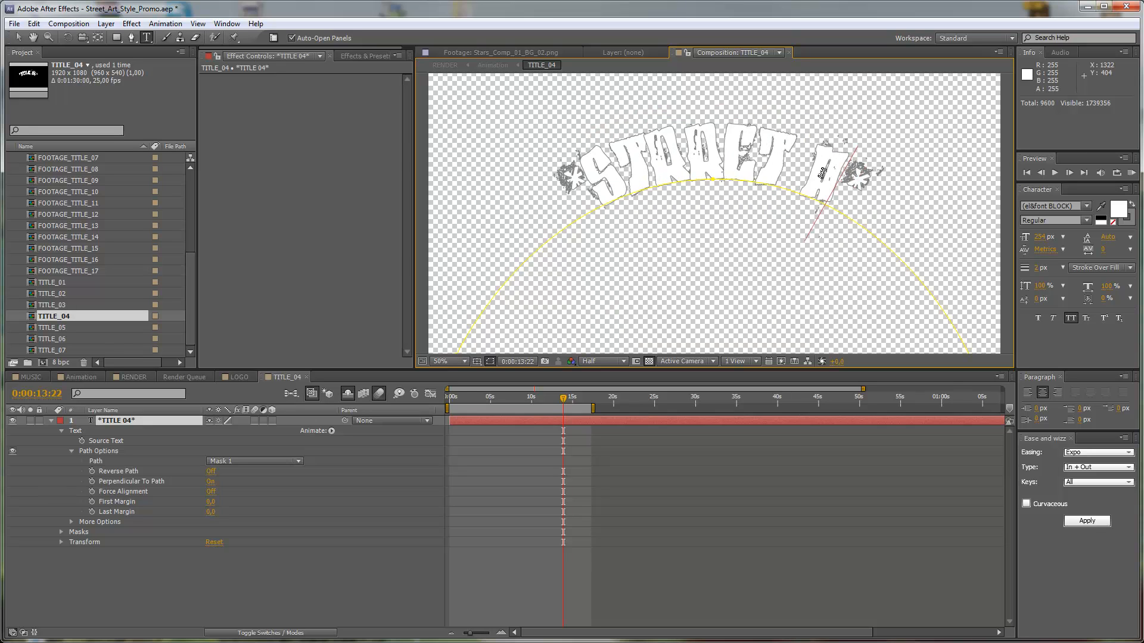
{"action": "type", "text": "RT STYLE"}
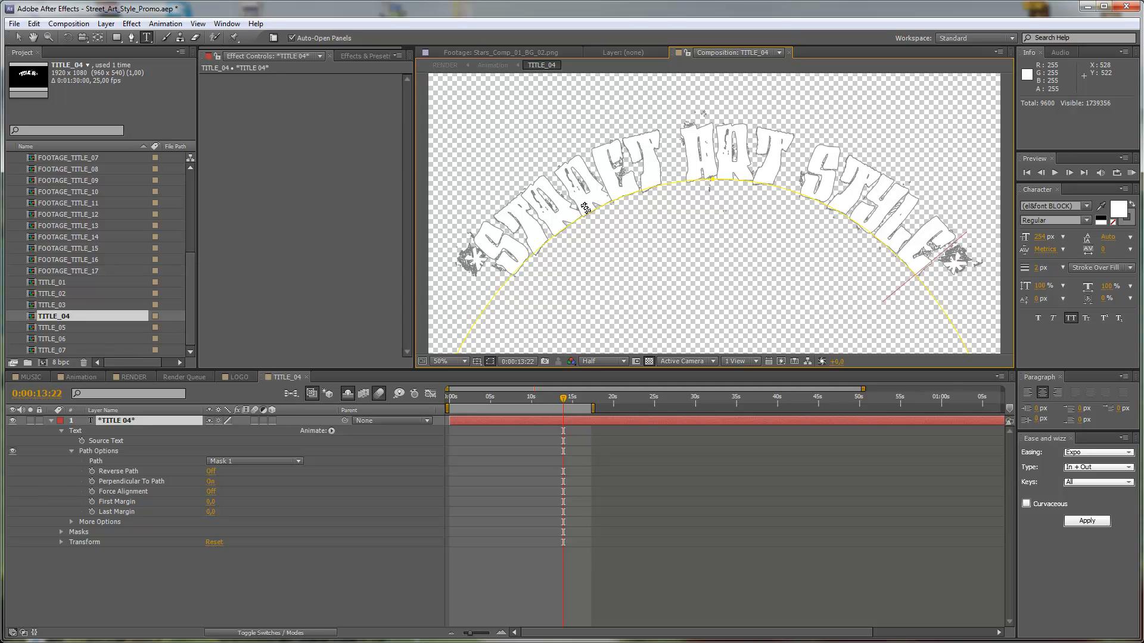
{"action": "left_click", "coordinate": [594, 185]}
{"action": "key", "text": "BackSpace"}
{"action": "type", "text": "E"}
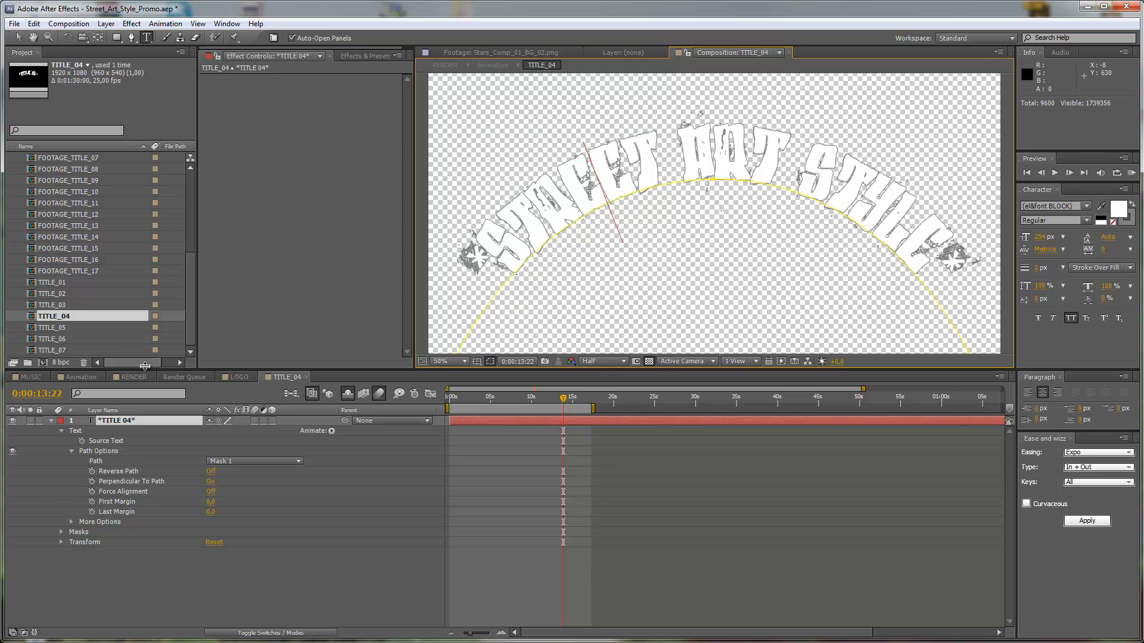
{"action": "left_click", "coordinate": [93, 379]}
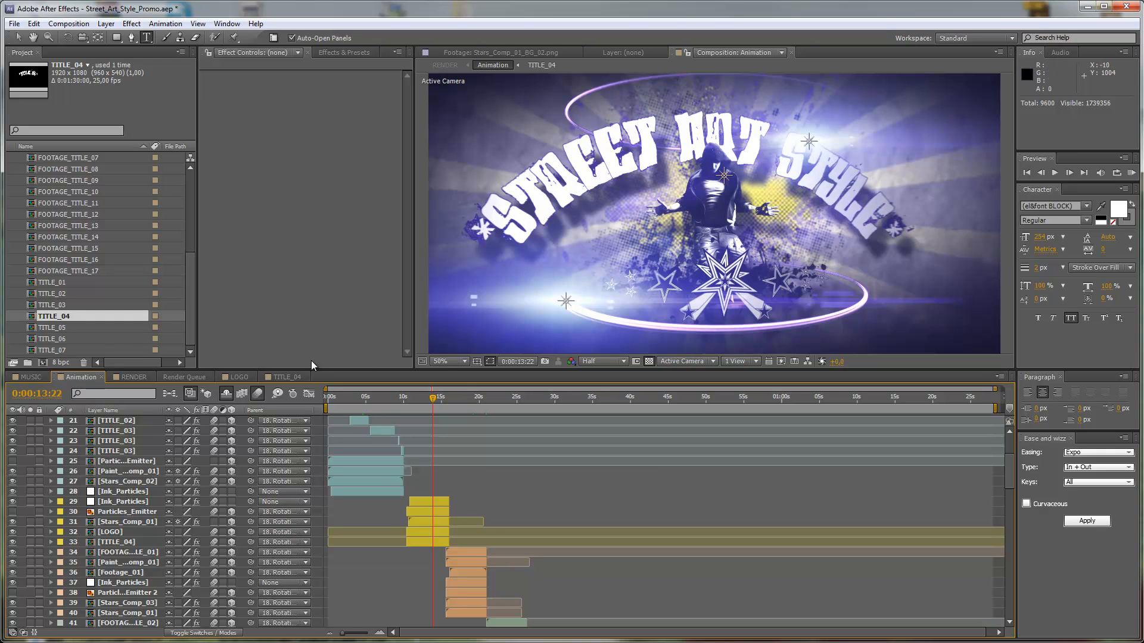
Reduce the font size of the STREET ART STYLE text in TITLE_04, increase its vertical scale, and check it in the Animation composition.
{"action": "left_click", "coordinate": [290, 377]}
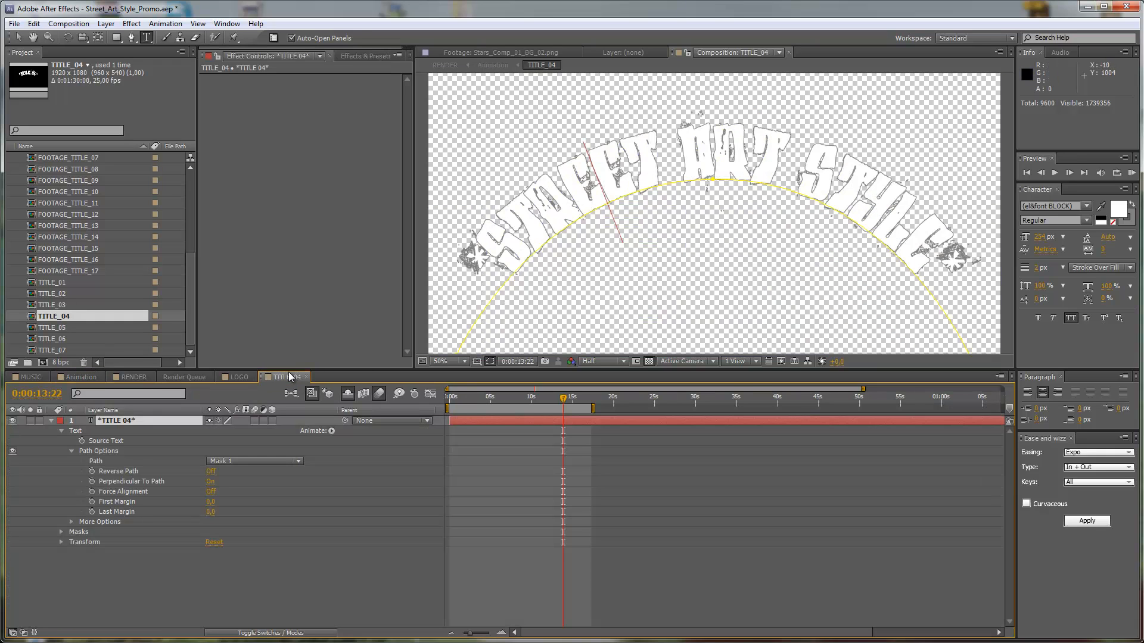
{"action": "left_click", "coordinate": [137, 425]}
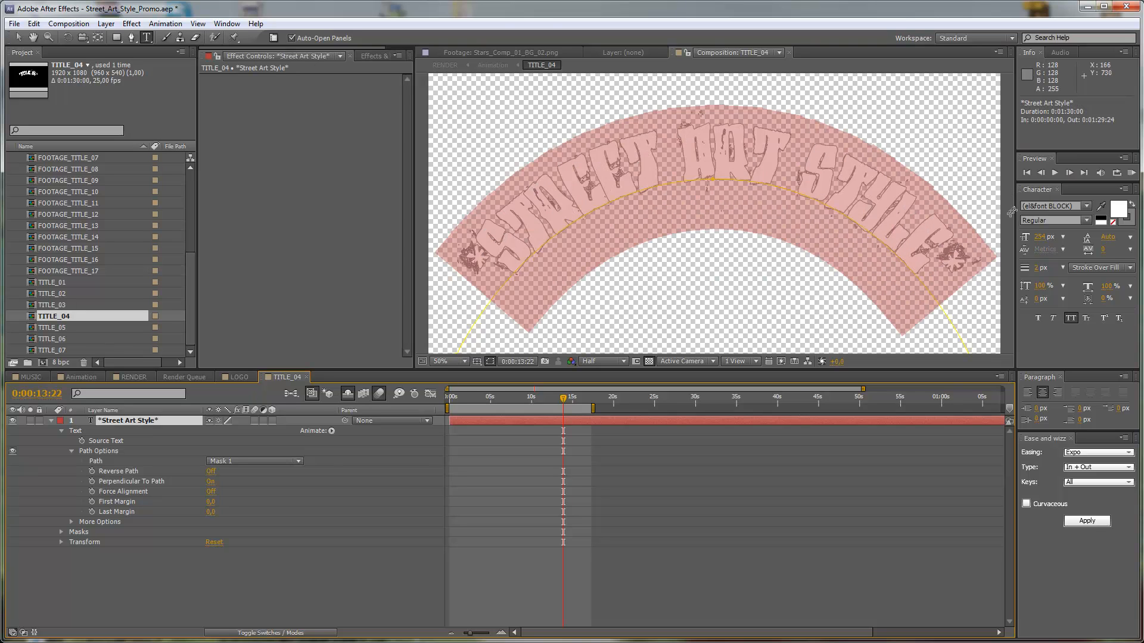
{"action": "left_click_drag", "start_coordinate": [1039, 240], "coordinate": [988, 243]}
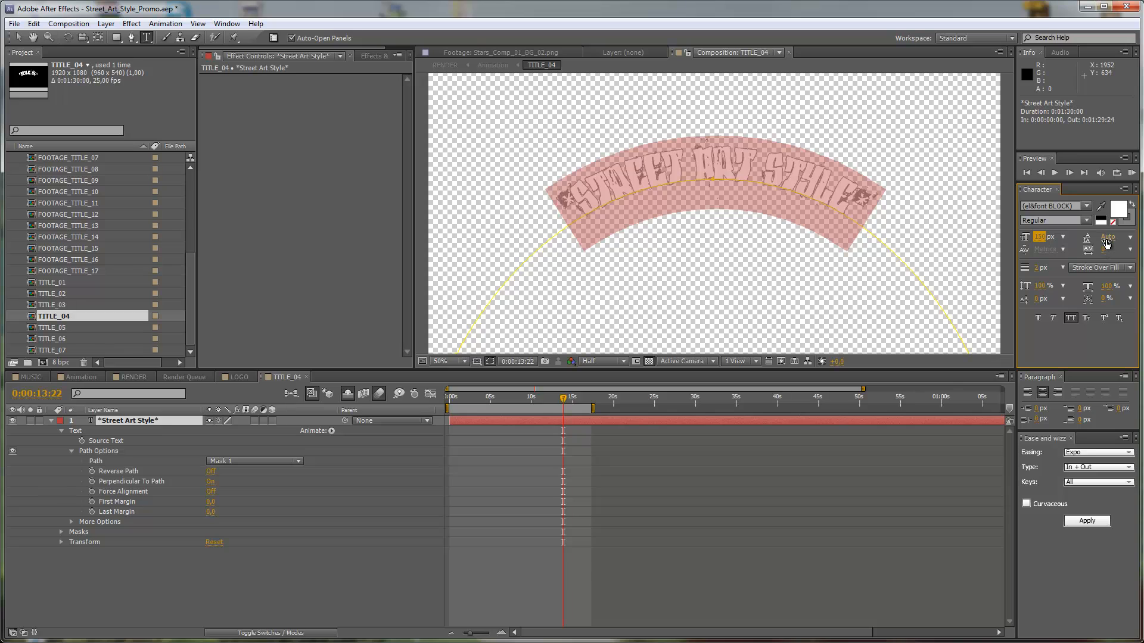
{"action": "left_click", "coordinate": [1041, 287]}
{"action": "left_click_drag", "start_coordinate": [1045, 289], "coordinate": [1057, 285]}
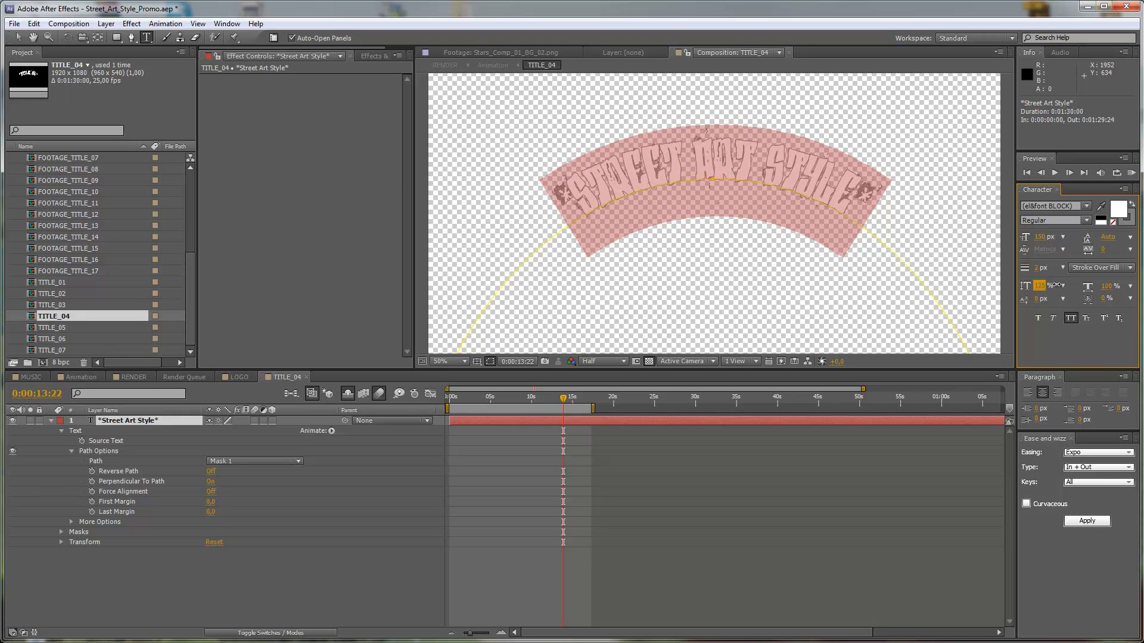
{"action": "left_click", "coordinate": [81, 377]}
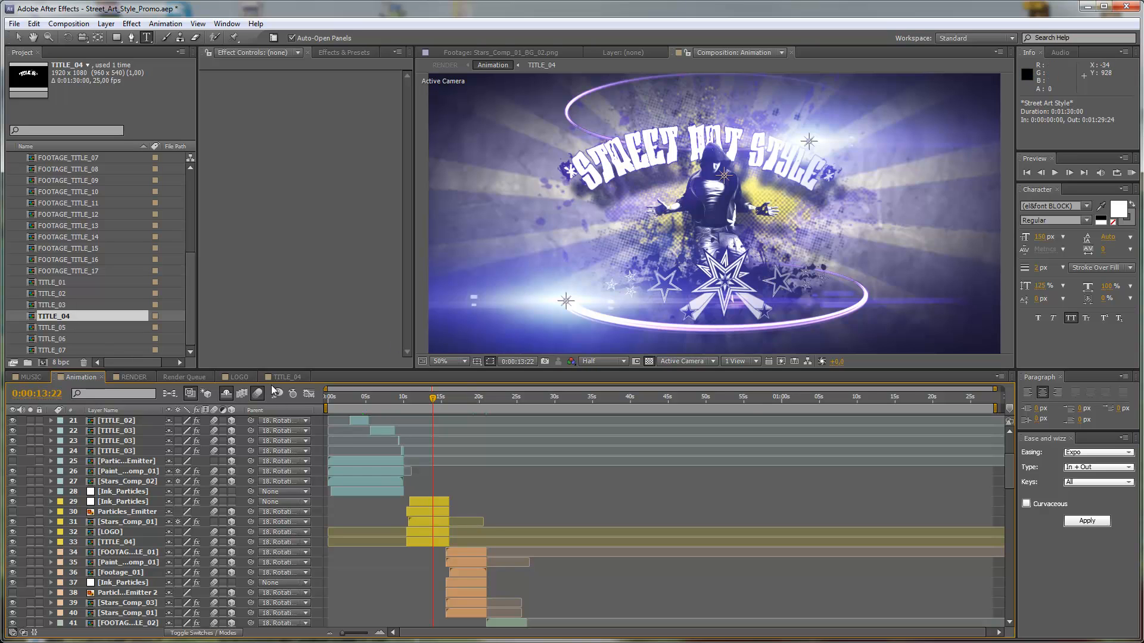
{"action": "left_click", "coordinate": [292, 377]}
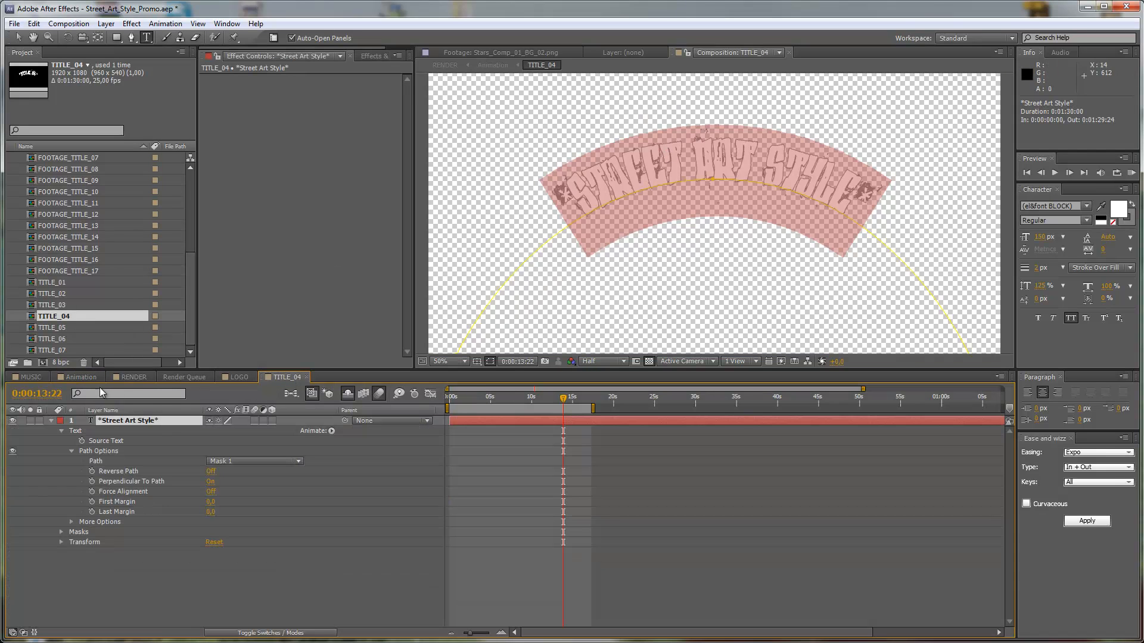
{"action": "left_click", "coordinate": [92, 378]}
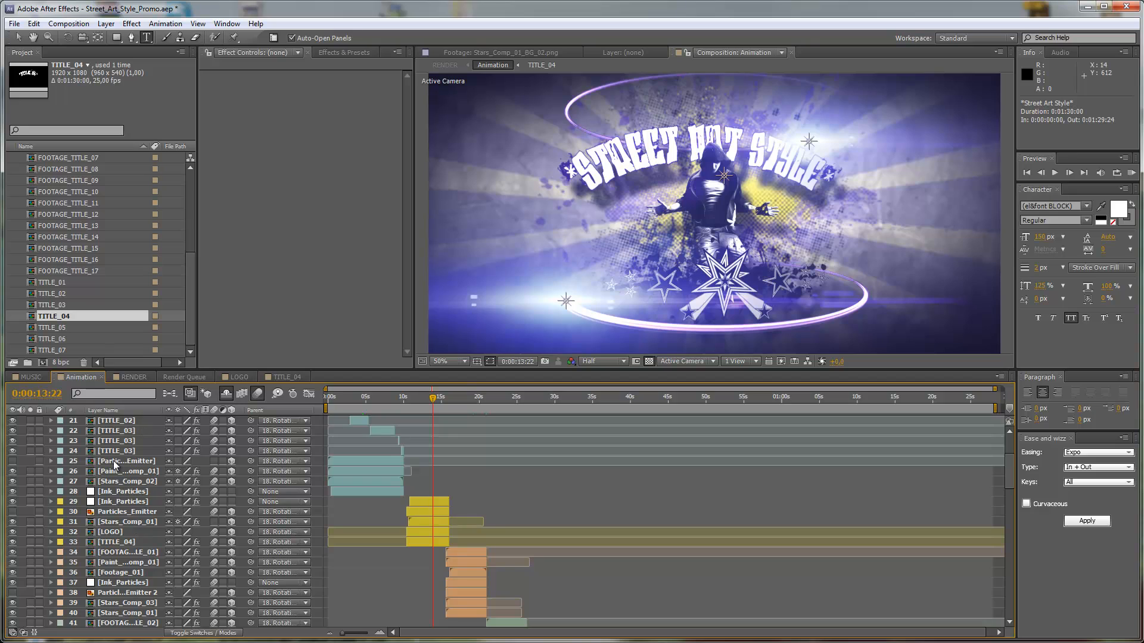
Move the TITLE_04 layer up 20 pixels in the Animation composition.
{"action": "left_click", "coordinate": [123, 544]}
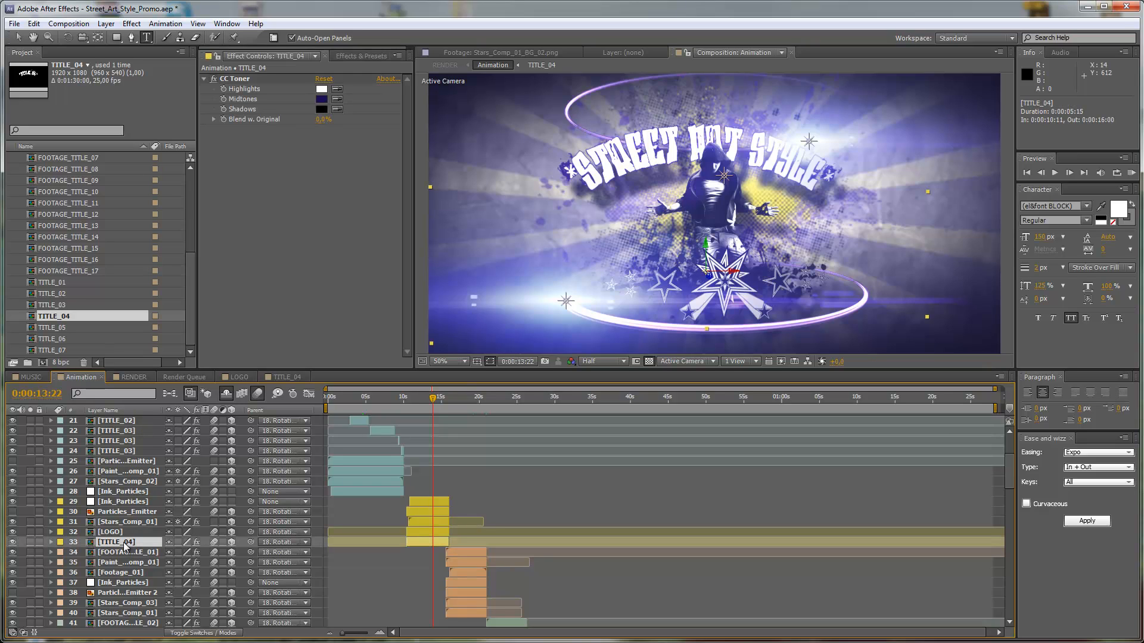
{"action": "key", "text": "shift+Up"}
{"action": "key", "text": "shift+Up"}
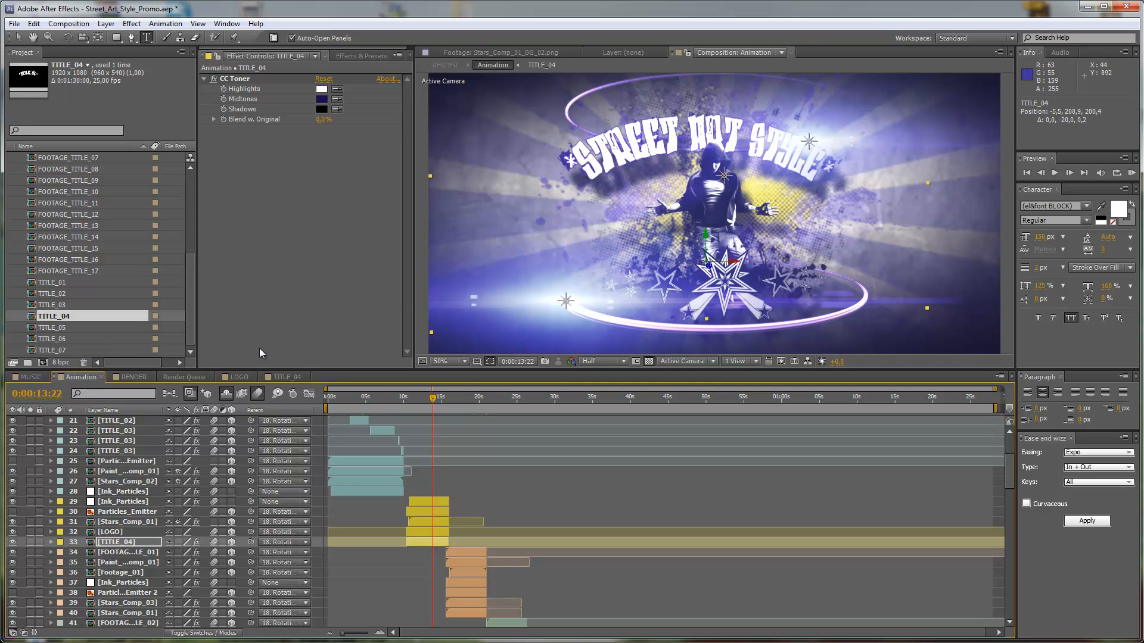
Try other characters such as + in place of the asterisk before STREET in TITLE_04, restore the asterisk, and return to the Animation composition.
{"action": "left_click", "coordinate": [283, 376]}
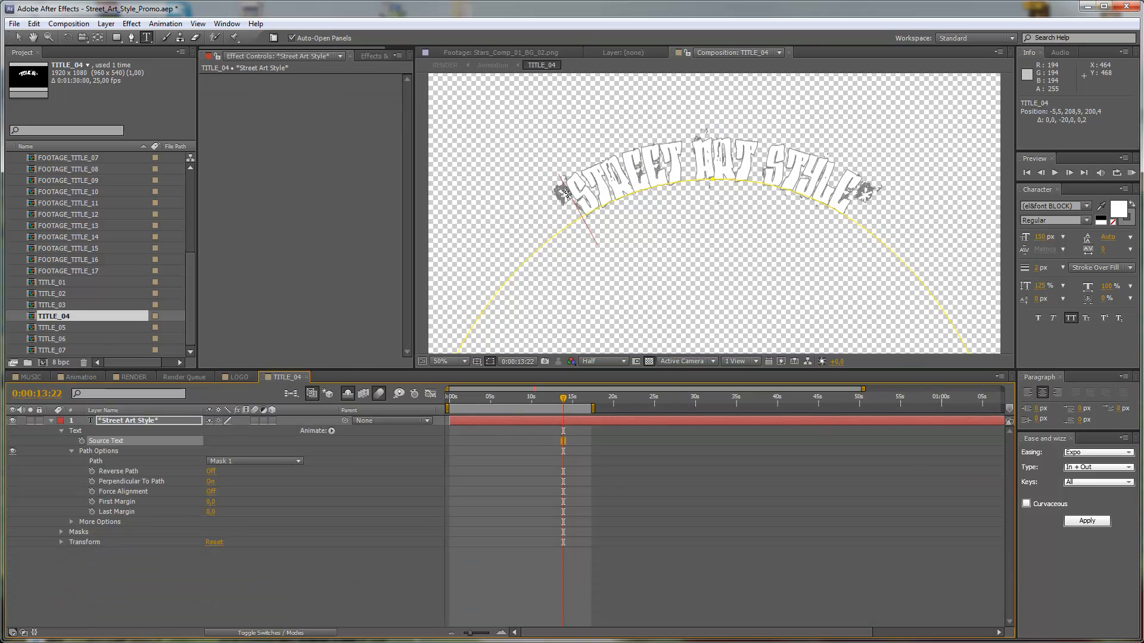
{"action": "left_click", "coordinate": [577, 206]}
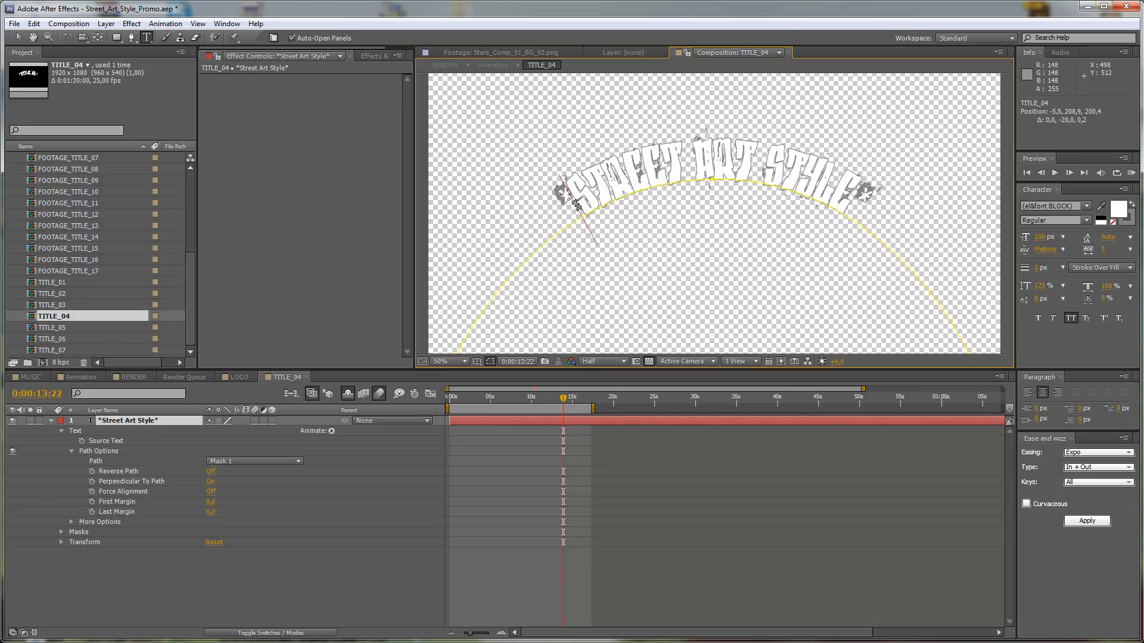
{"action": "key", "text": "BackSpace"}
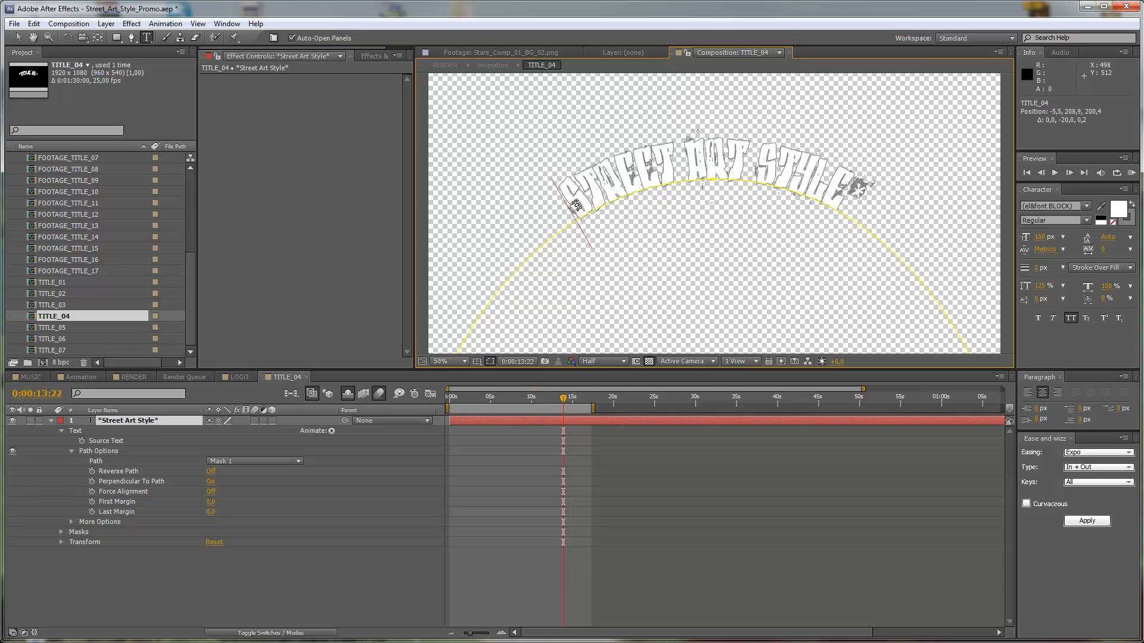
{"action": "type", "text": "*"}
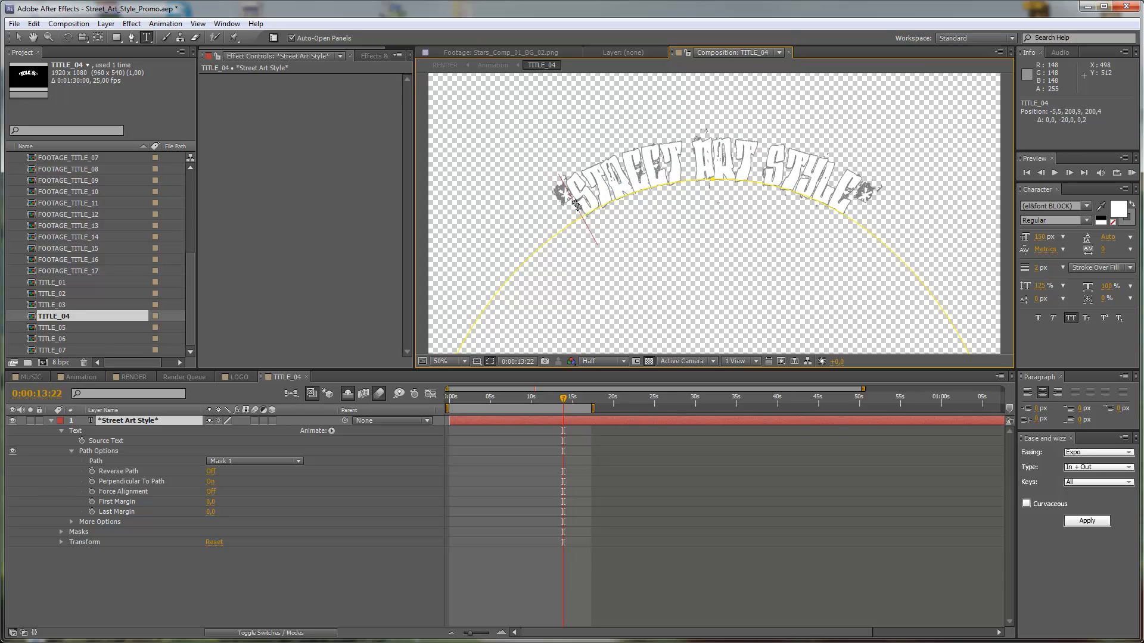
{"action": "key", "text": "BackSpace"}
{"action": "type", "text": "+"}
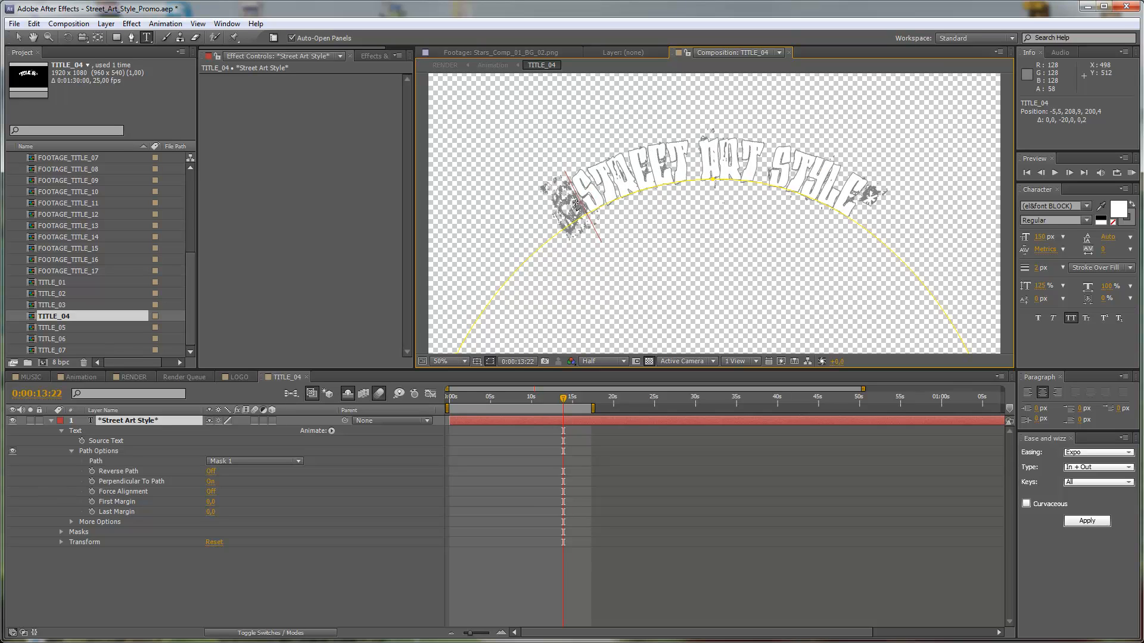
{"action": "type", "text": "+"}
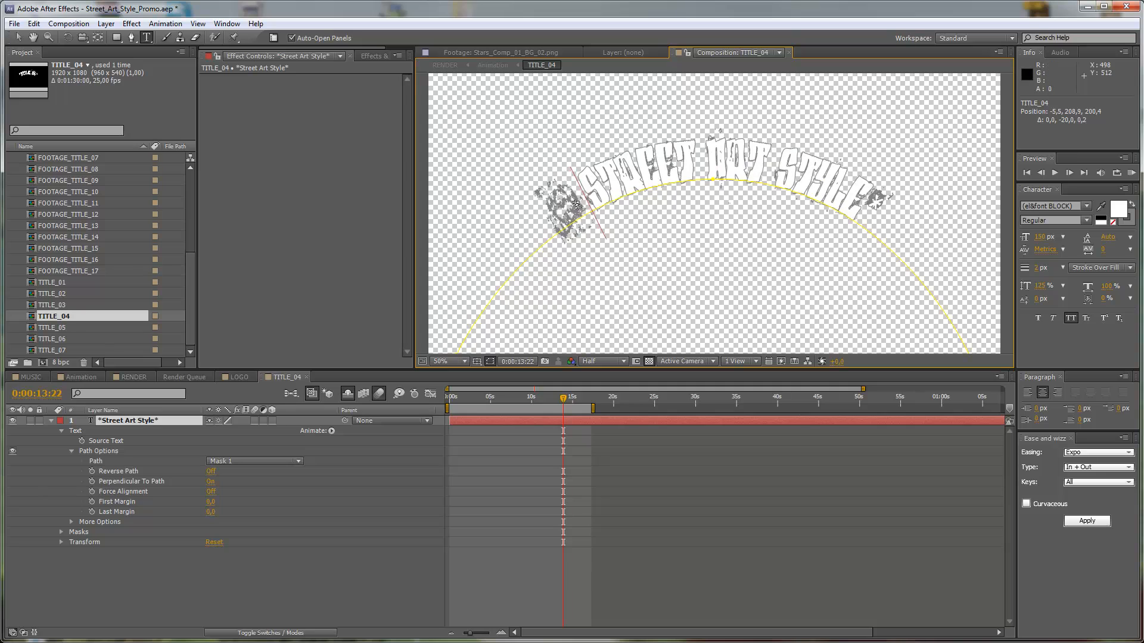
{"action": "key", "text": "BackSpace"}
{"action": "key", "text": "BackSpace"}
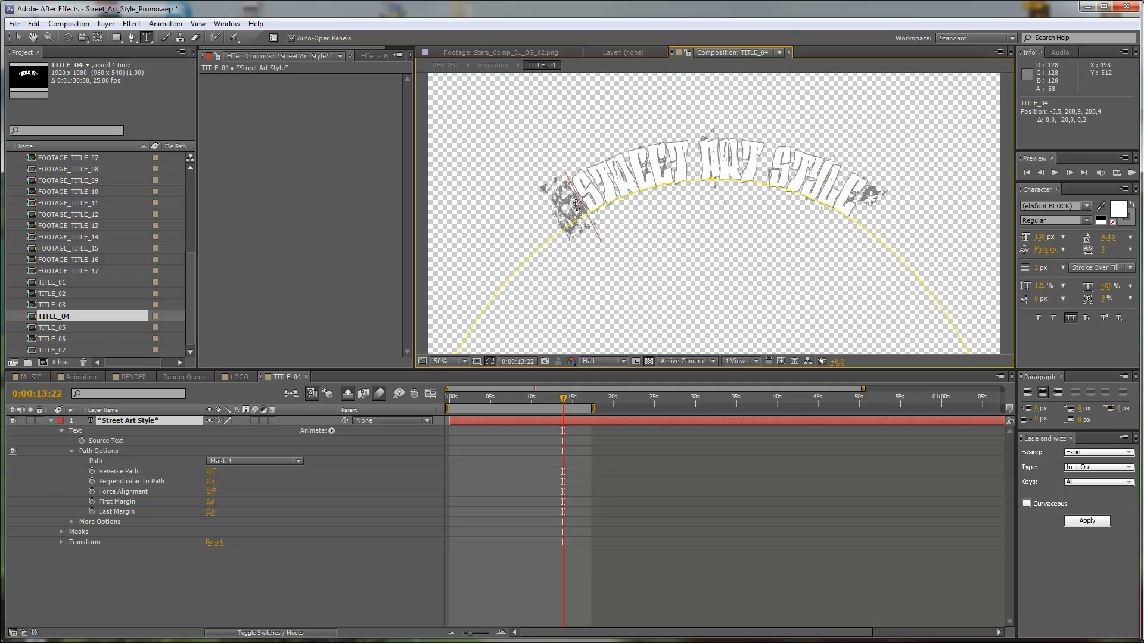
{"action": "type", "text": "+"}
{"action": "key", "text": "BackSpace"}
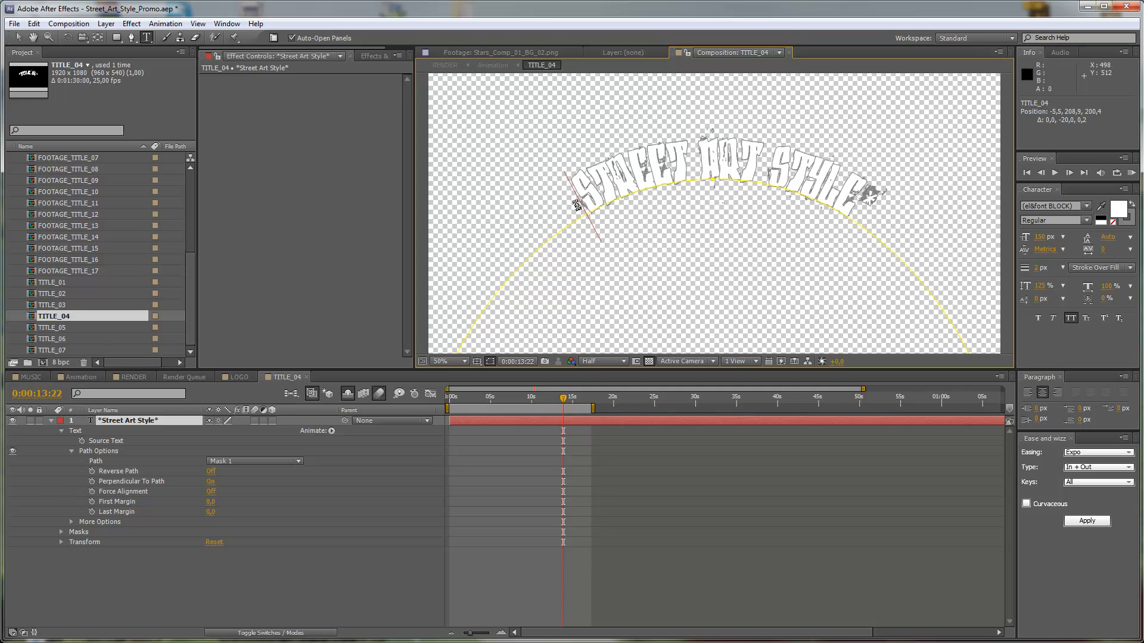
{"action": "key", "text": "BackSpace"}
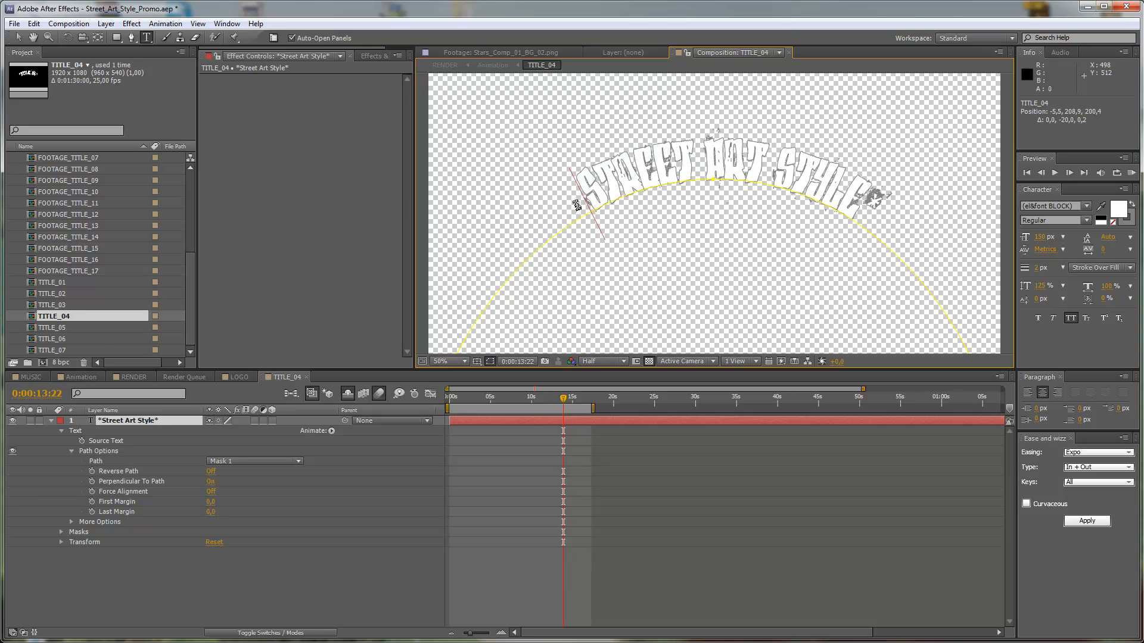
{"action": "key", "text": "BackSpace"}
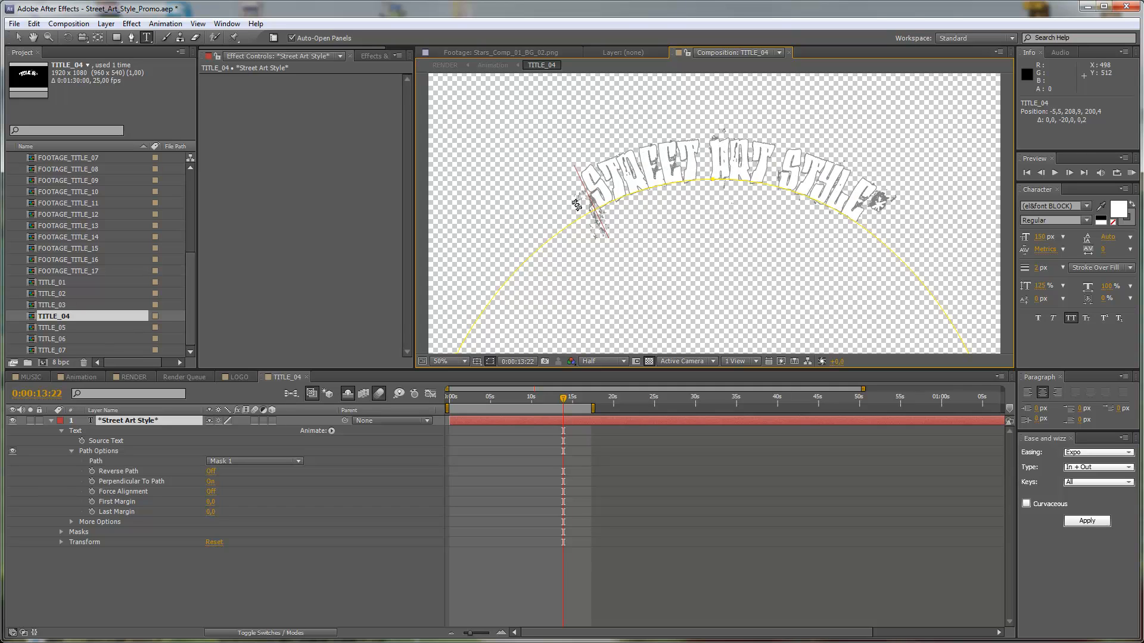
{"action": "key", "text": "BackSpace"}
{"action": "type", "text": "*"}
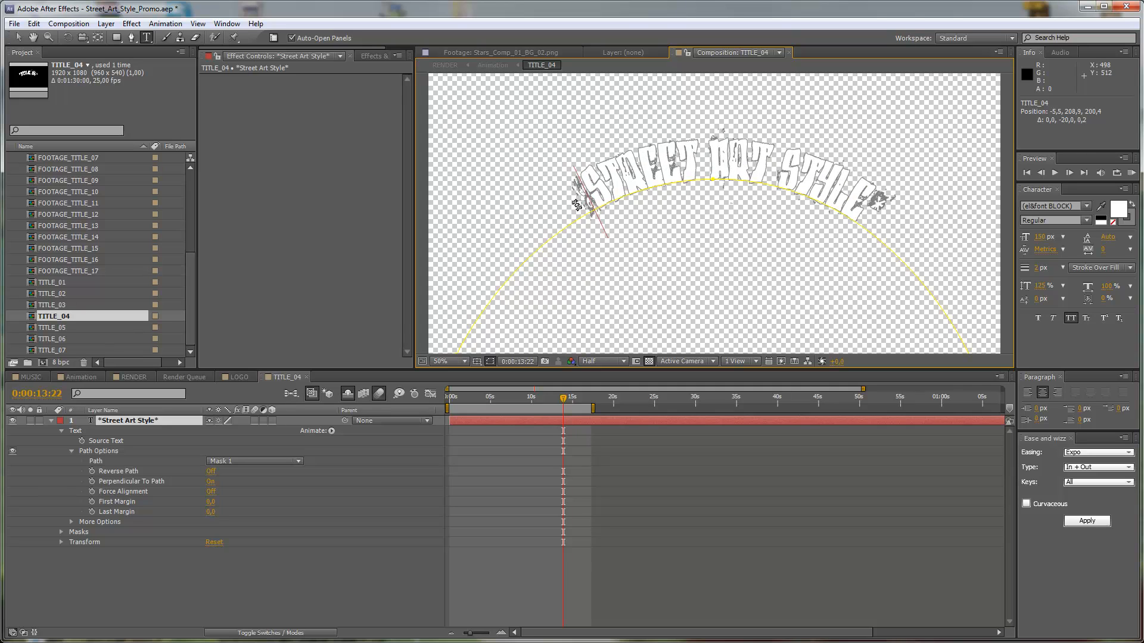
{"action": "key", "text": "BackSpace"}
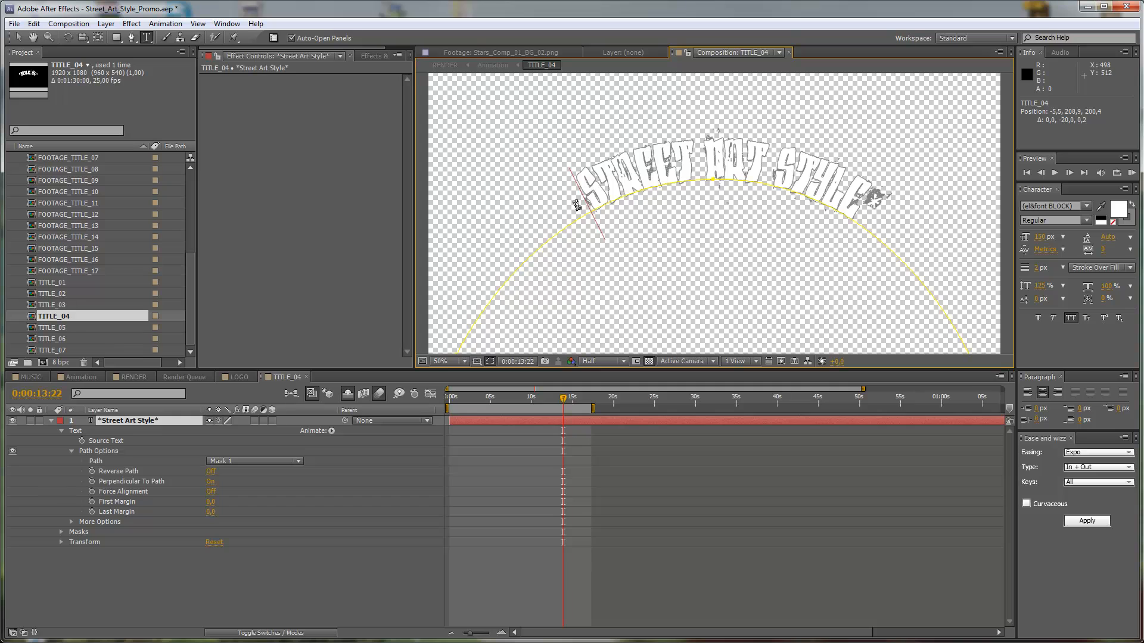
{"action": "type", "text": "*"}
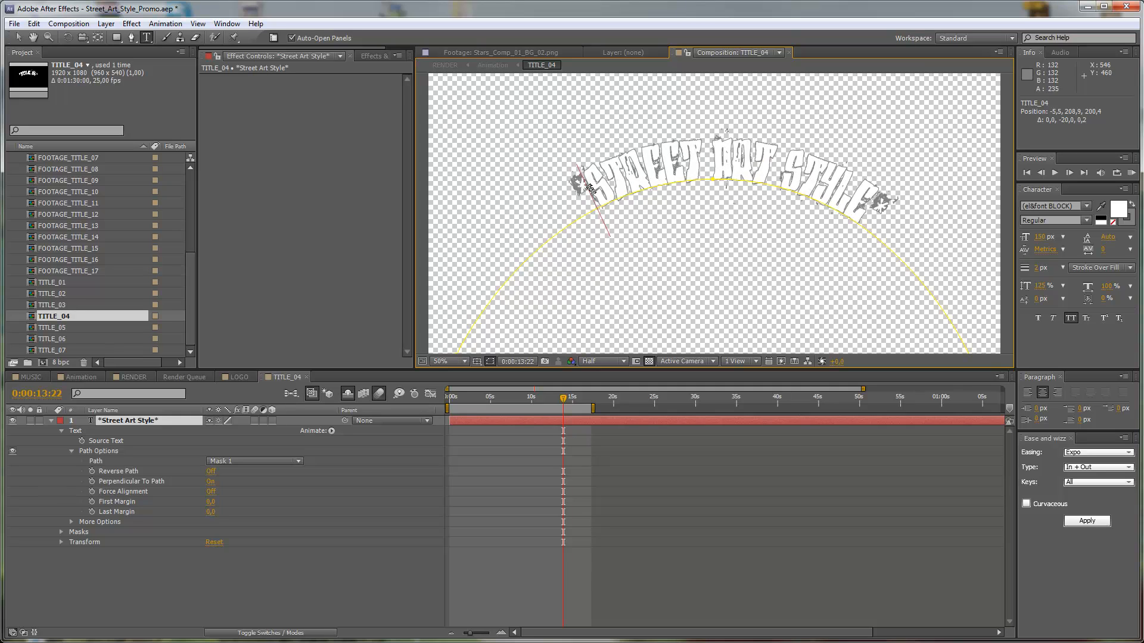
{"action": "key", "text": "Left"}
{"action": "key", "text": "BackSpace"}
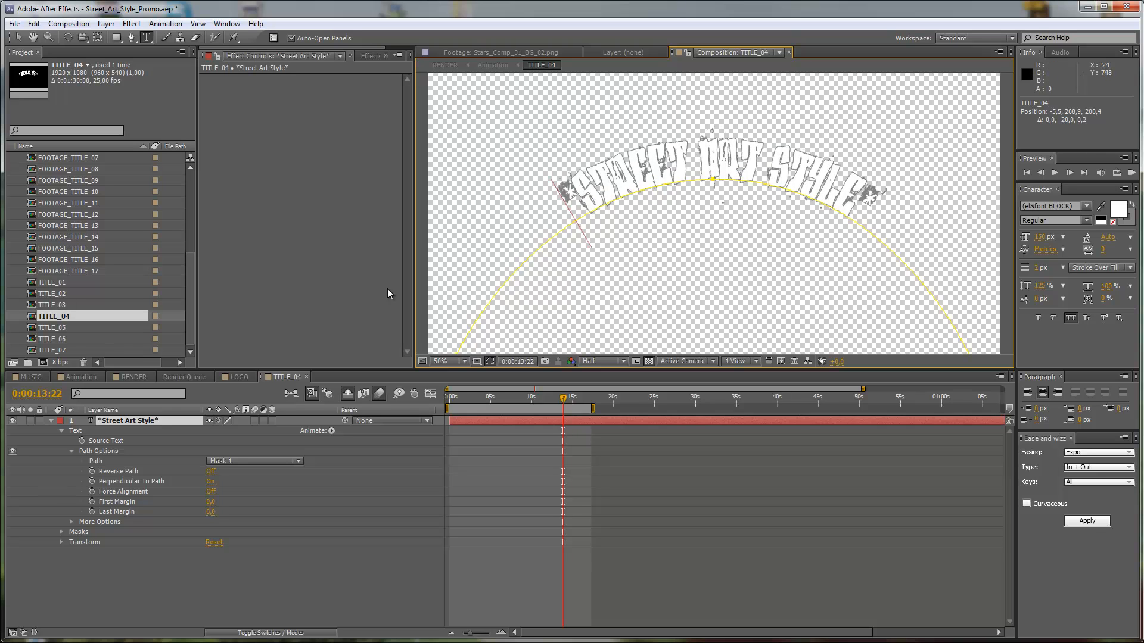
{"action": "left_click", "coordinate": [81, 377]}
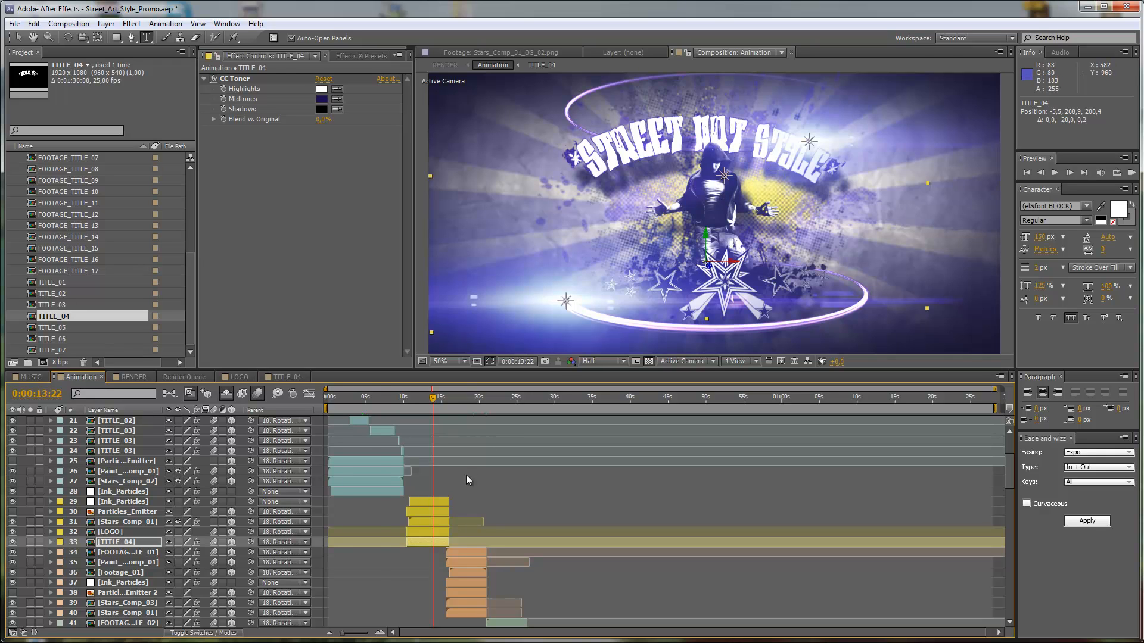
Preview the third title scene at 0:00:07:00 in the Animation composition and open the TITLE_03 composition.
{"action": "left_click", "coordinate": [381, 398]}
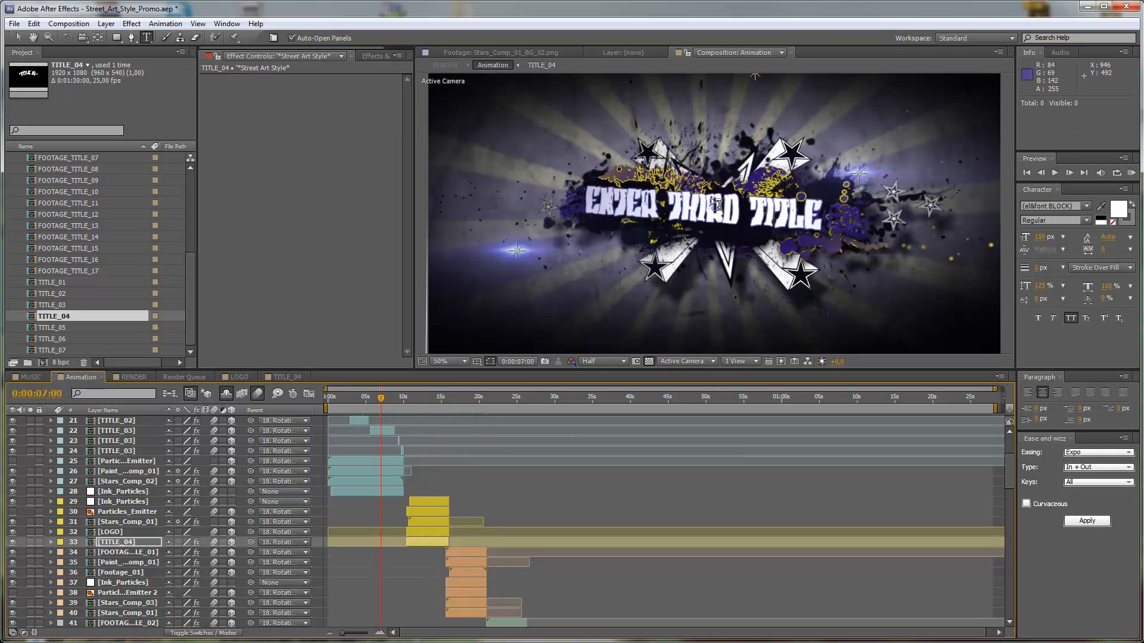
{"action": "scroll", "coordinate": [387, 423], "scroll_direction": "up", "scroll_amount": 3}
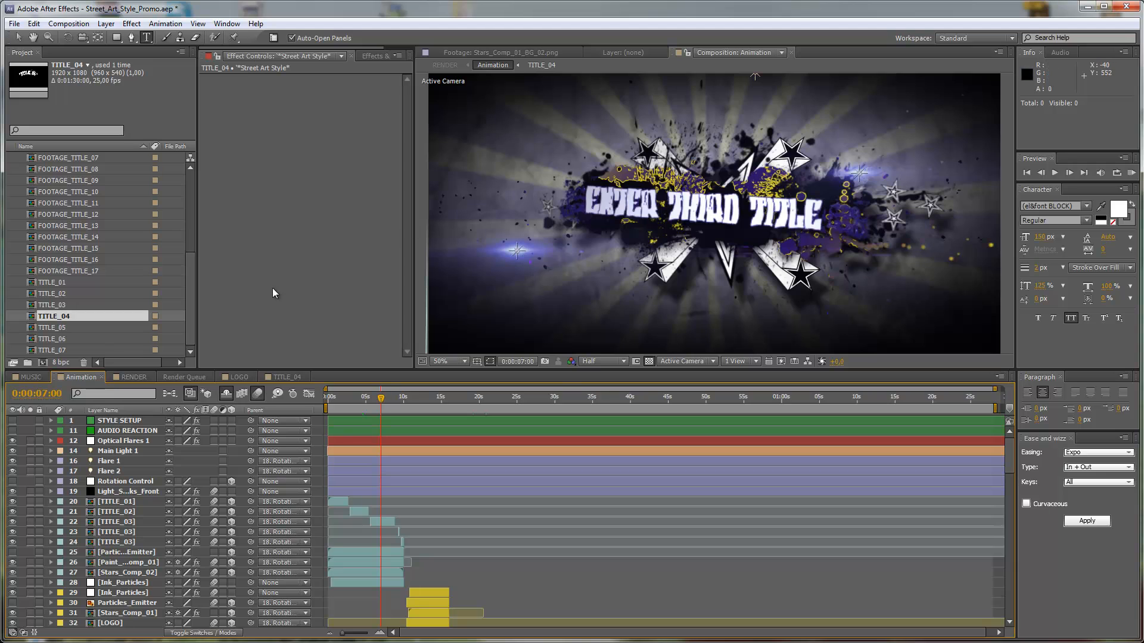
{"action": "left_click", "coordinate": [65, 306]}
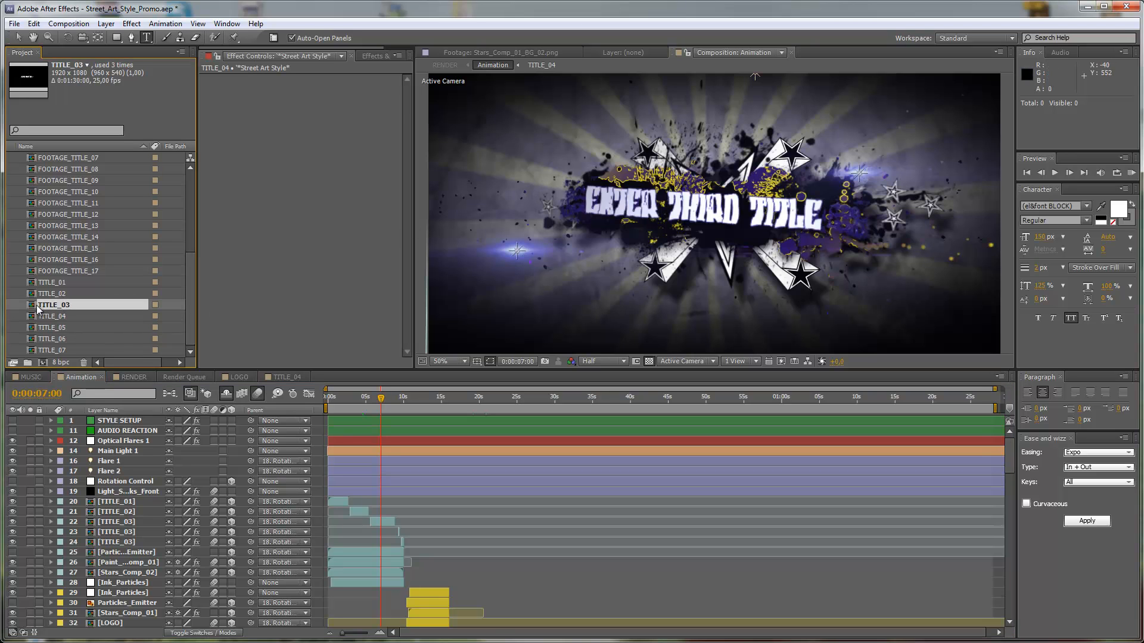
{"action": "key", "text": "ctrl+i"}
{"action": "left_click", "coordinate": [313, 265]}
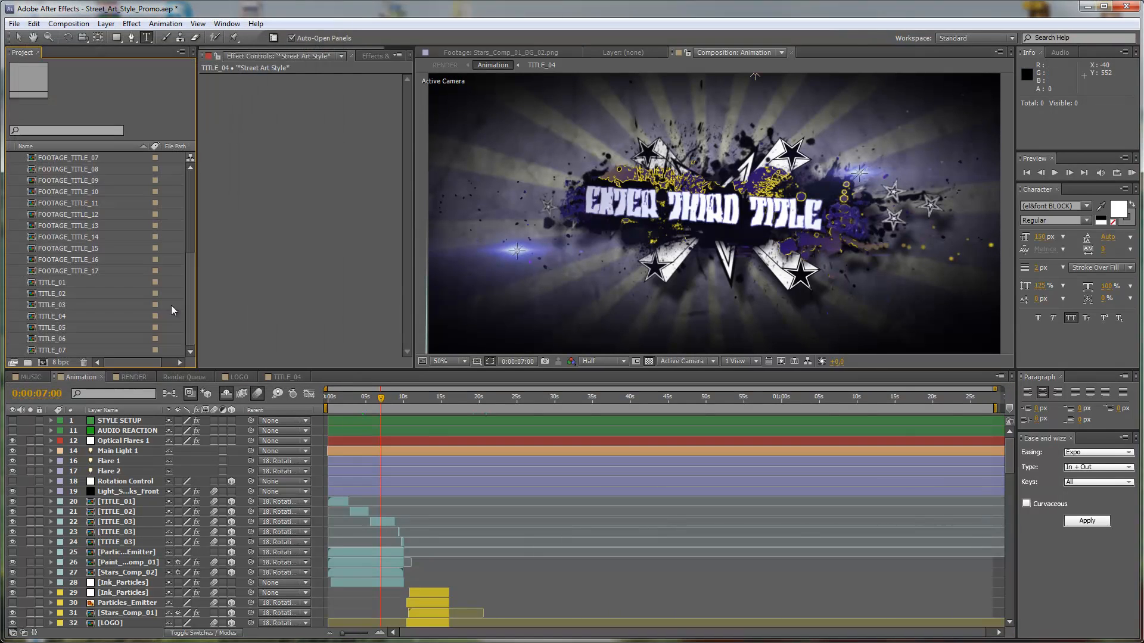
{"action": "double_click", "coordinate": [59, 306]}
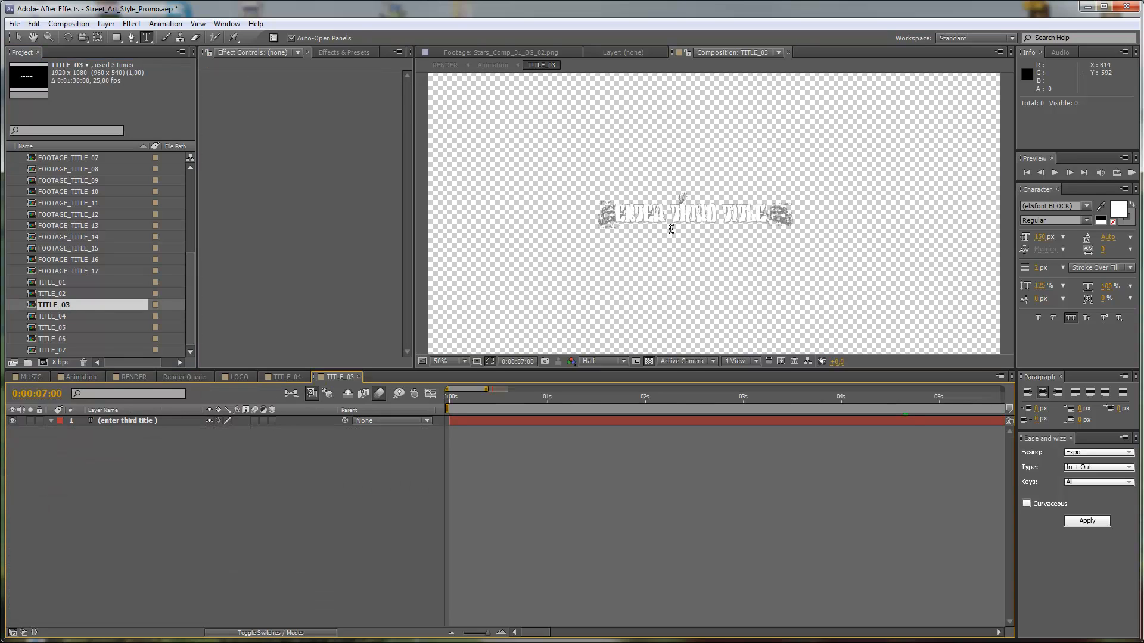
Examine the ornament characters around ENTER THIRD TITLE in TITLE_03 at 100% zoom and compare them with the Animation composition.
{"action": "key", "text": "period"}
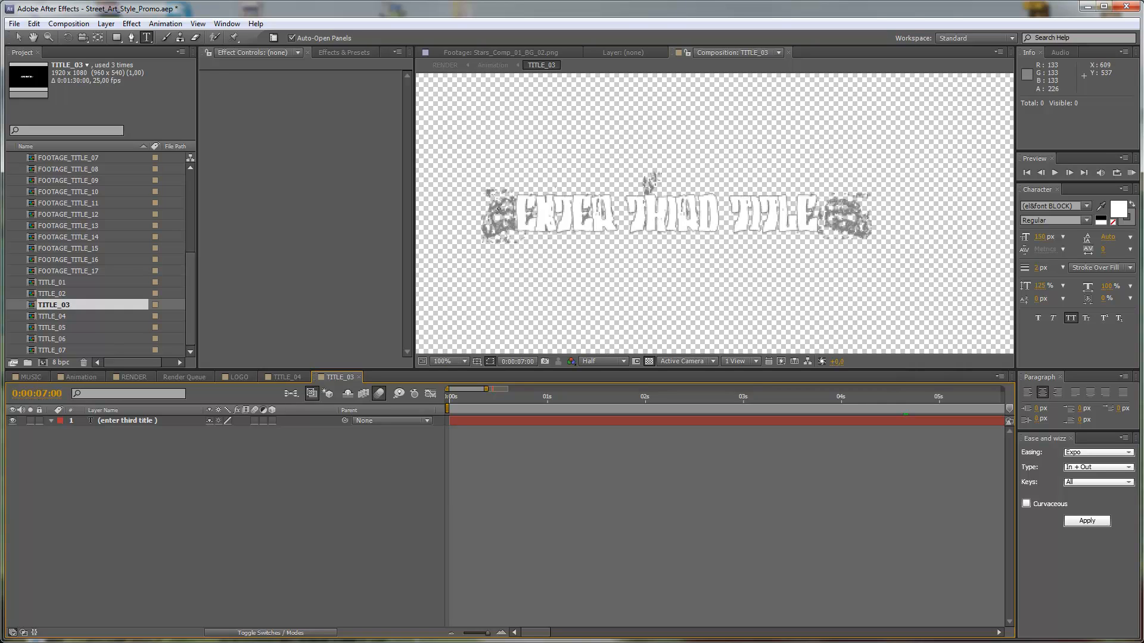
{"action": "left_click", "coordinate": [524, 215]}
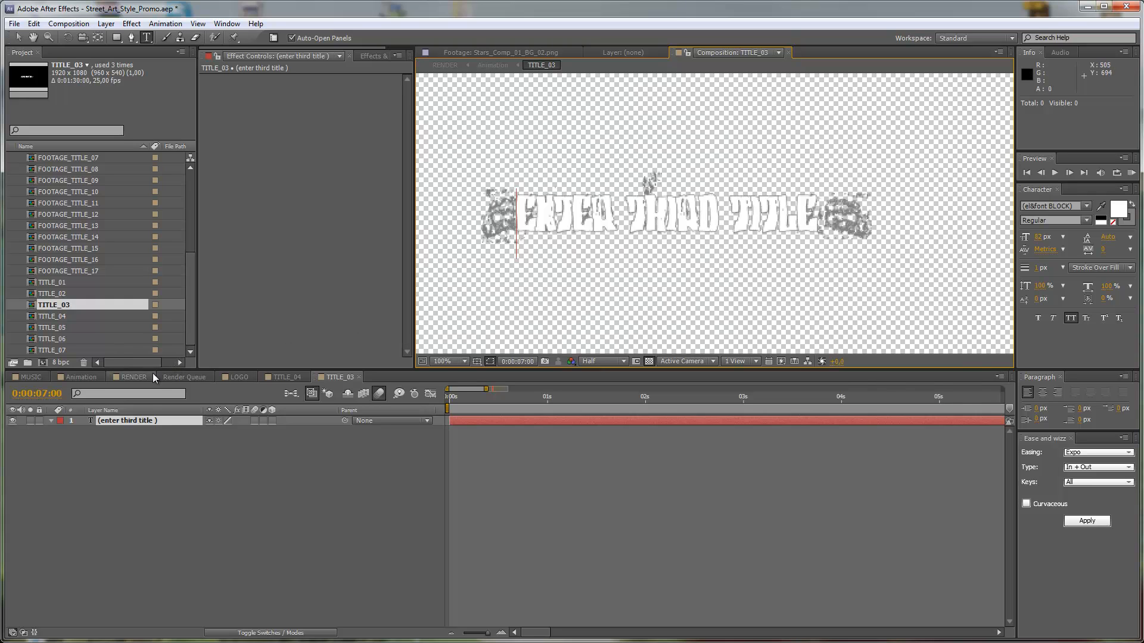
{"action": "left_click", "coordinate": [82, 374]}
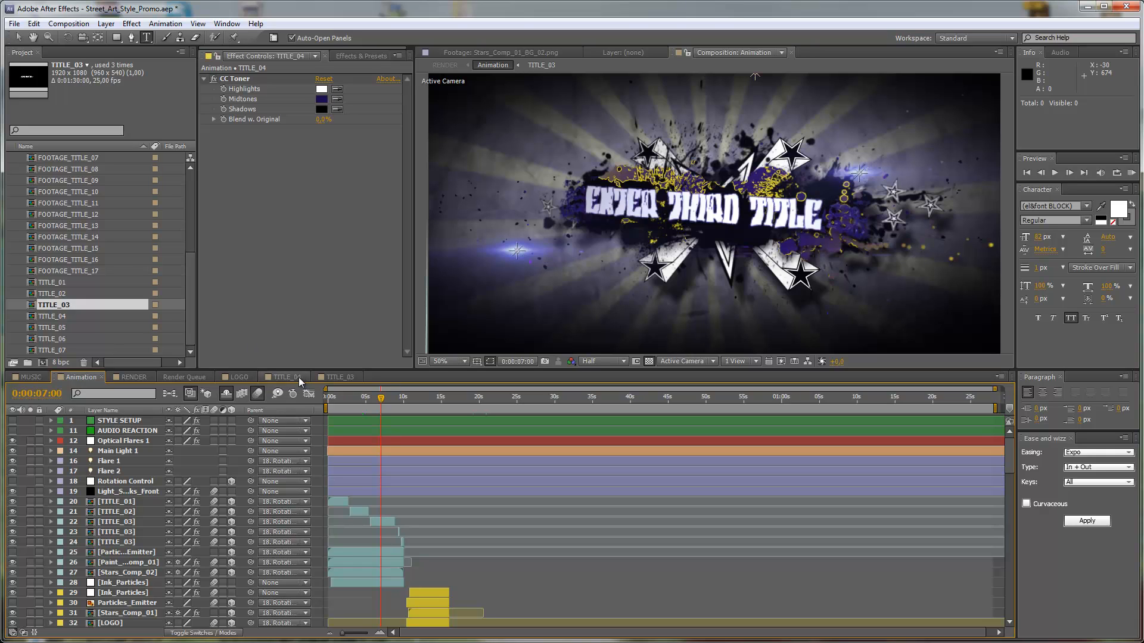
{"action": "left_click", "coordinate": [330, 381]}
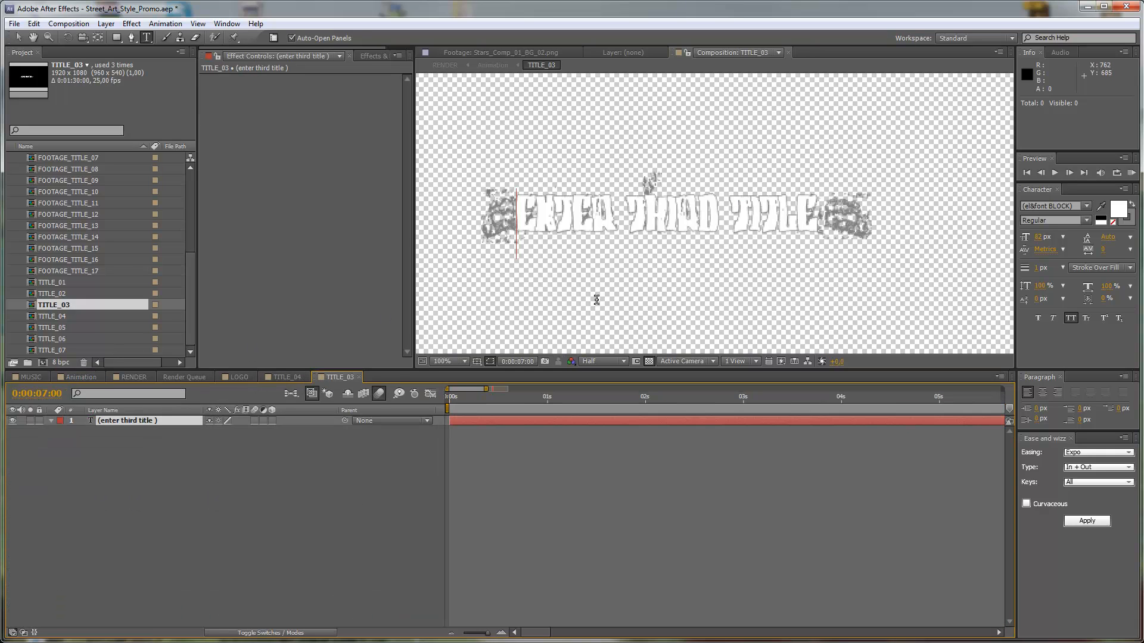
{"action": "left_click", "coordinate": [81, 377]}
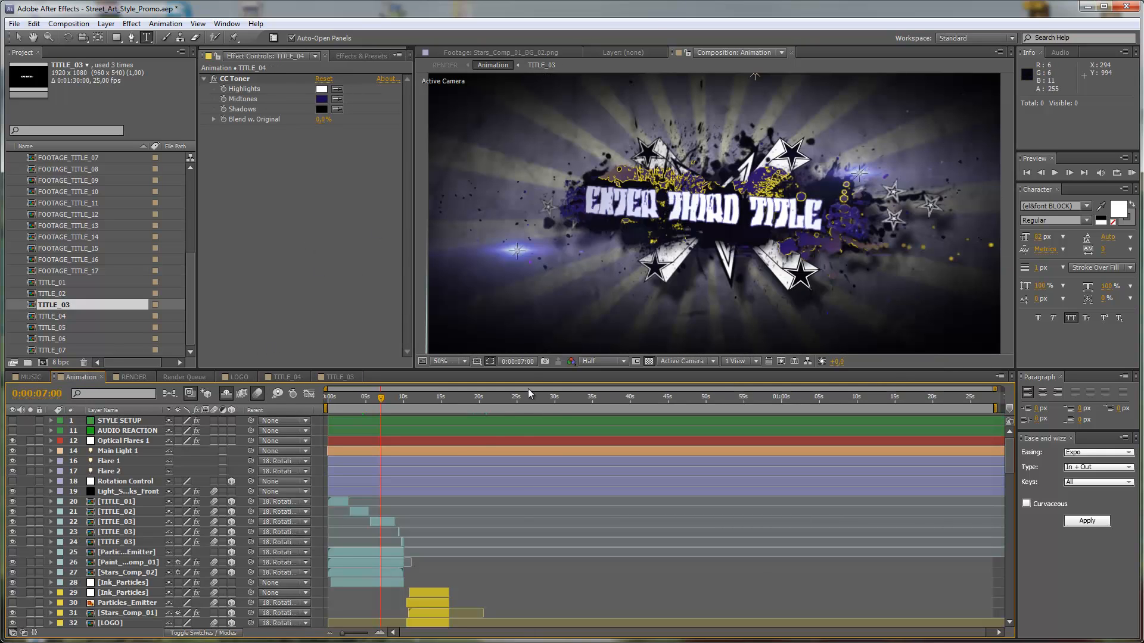
{"action": "scroll", "coordinate": [453, 468], "scroll_direction": "down", "scroll_amount": 2}
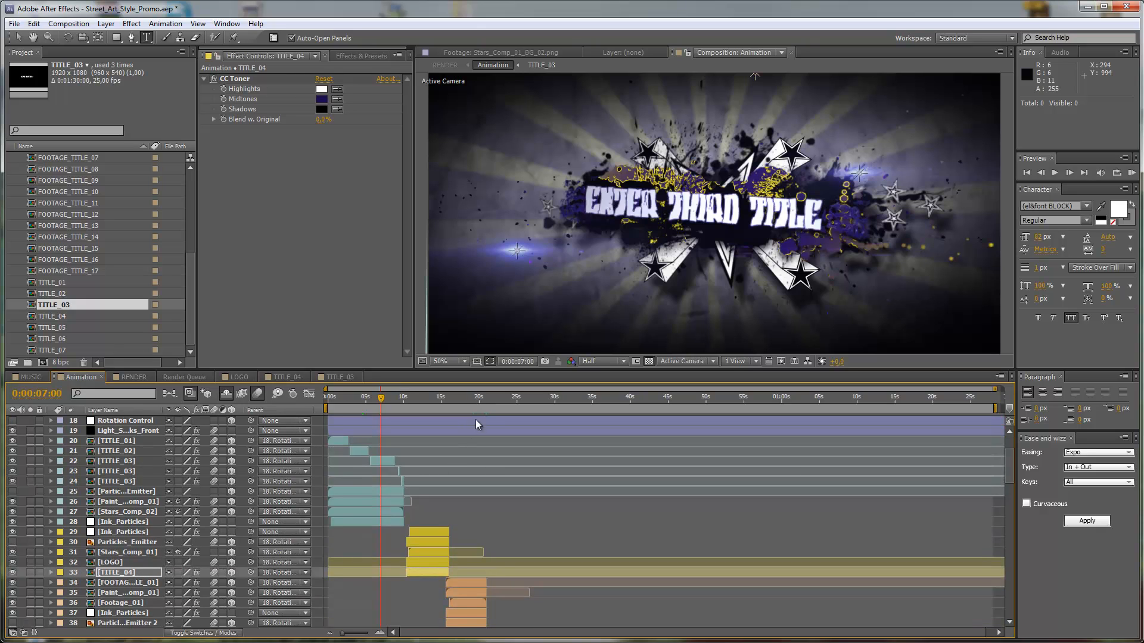
Go to 0:00:19:06 in the Animation composition and examine the footage scene layers further down the layer stack.
{"action": "left_click", "coordinate": [473, 399]}
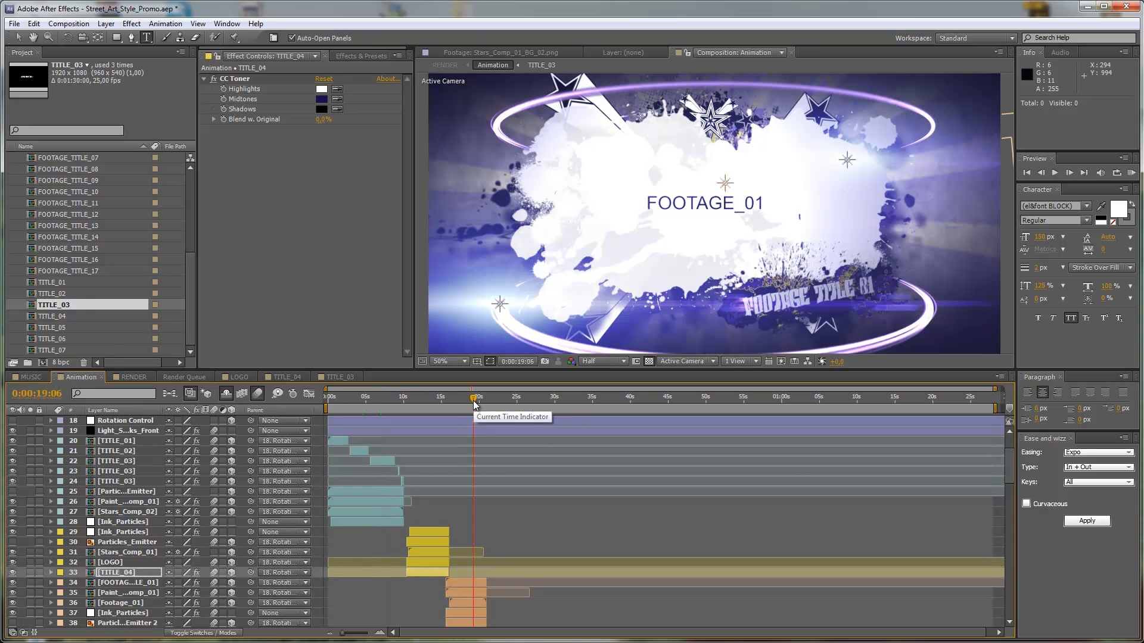
{"action": "scroll", "coordinate": [522, 452], "scroll_direction": "down", "scroll_amount": 6}
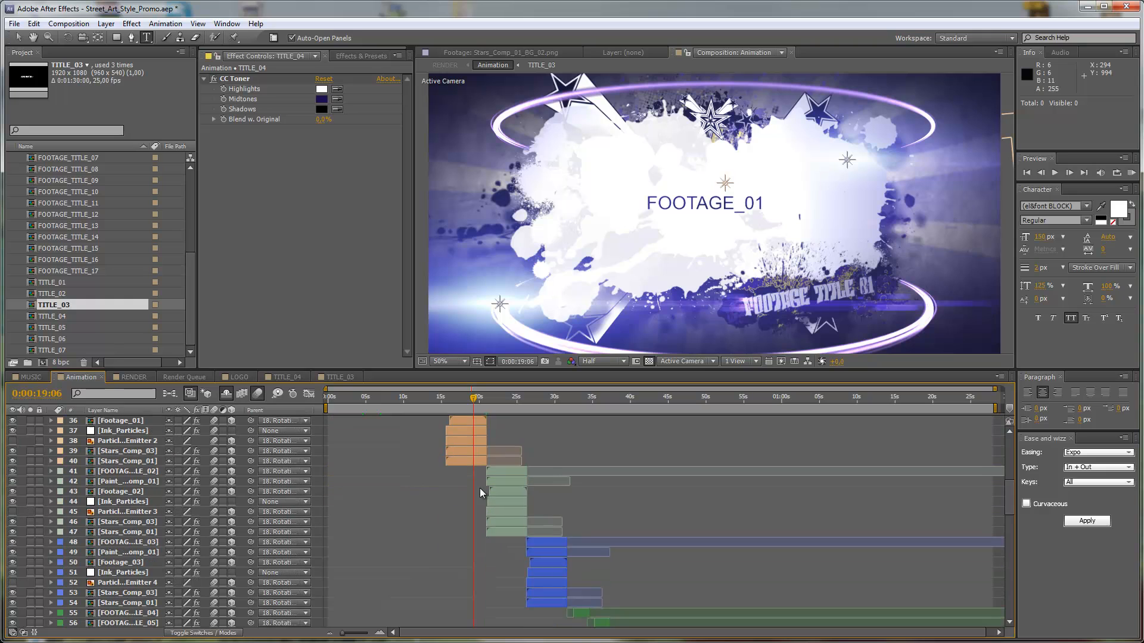
{"action": "scroll", "coordinate": [603, 476], "scroll_direction": "down", "scroll_amount": 8}
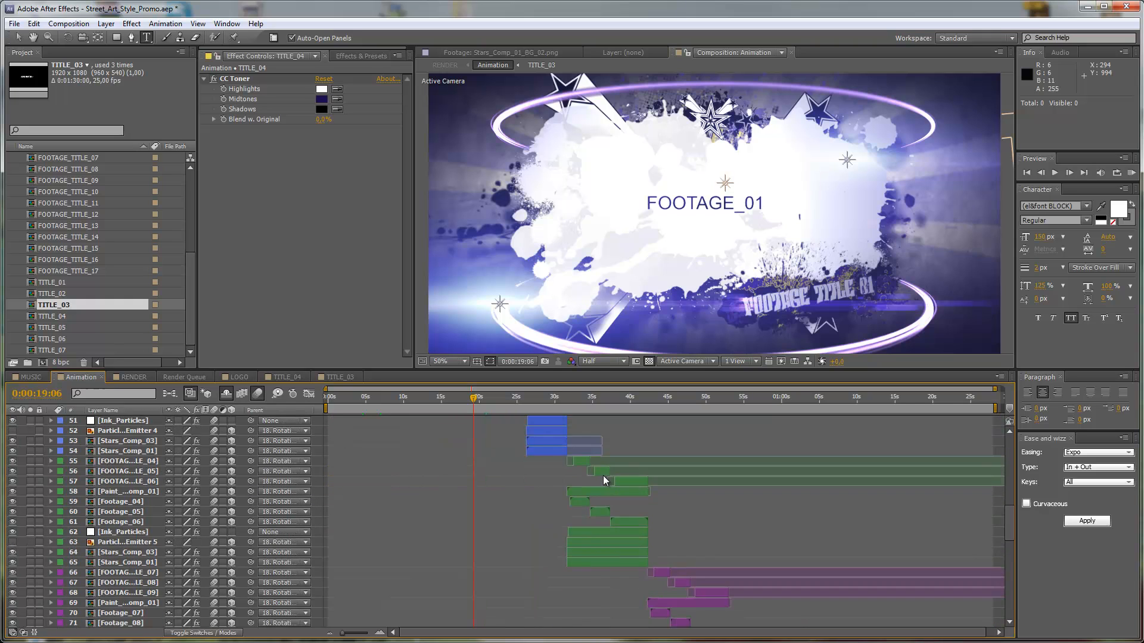
{"action": "scroll", "coordinate": [724, 549], "scroll_direction": "down", "scroll_amount": 6}
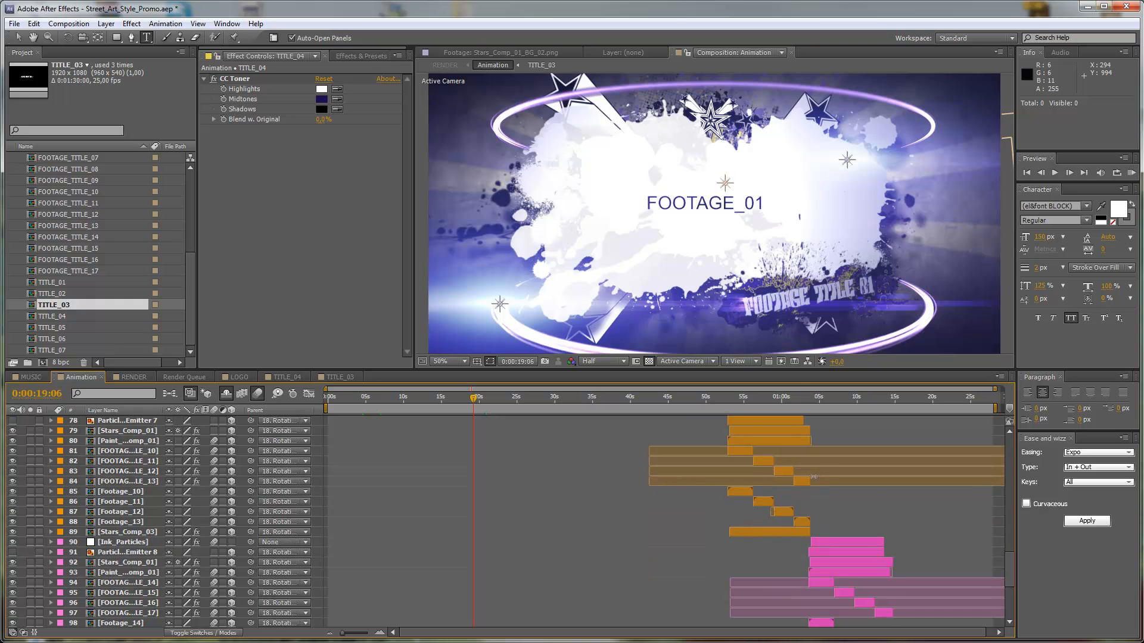
{"action": "scroll", "coordinate": [814, 477], "scroll_direction": "down", "scroll_amount": 4}
{"action": "scroll", "coordinate": [717, 549], "scroll_direction": "up", "scroll_amount": 20}
{"action": "scroll", "coordinate": [666, 545], "scroll_direction": "up", "scroll_amount": 2}
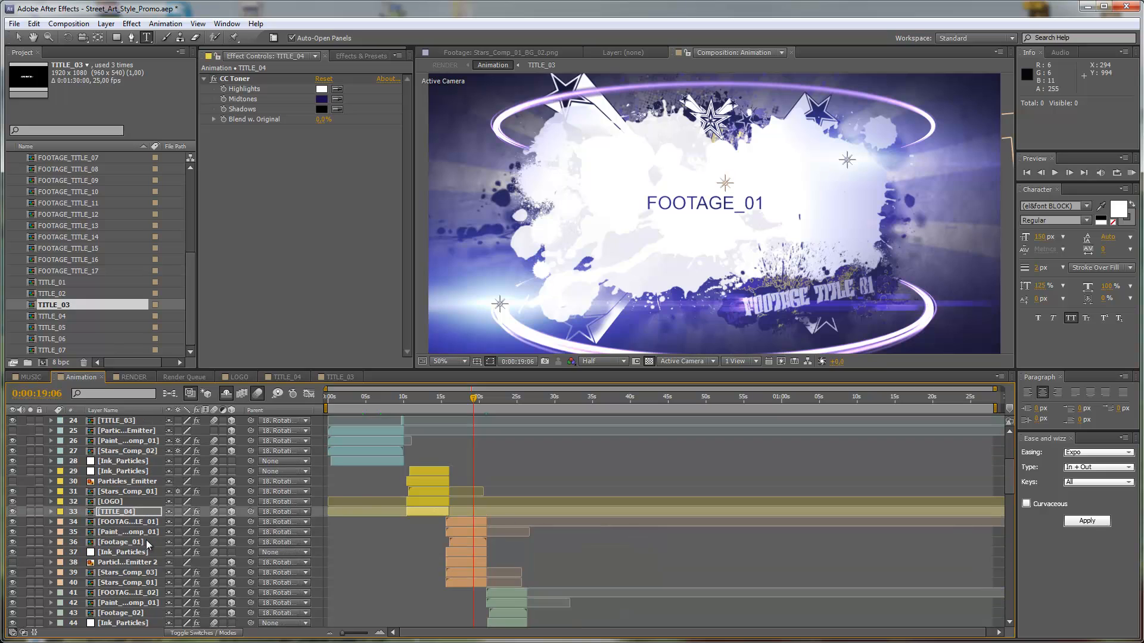
Select the Footage_01 layer in the Animation composition and open the Footage_01 composition from the FOOTAGE PLACEHOLDERS folder.
{"action": "left_click", "coordinate": [470, 541]}
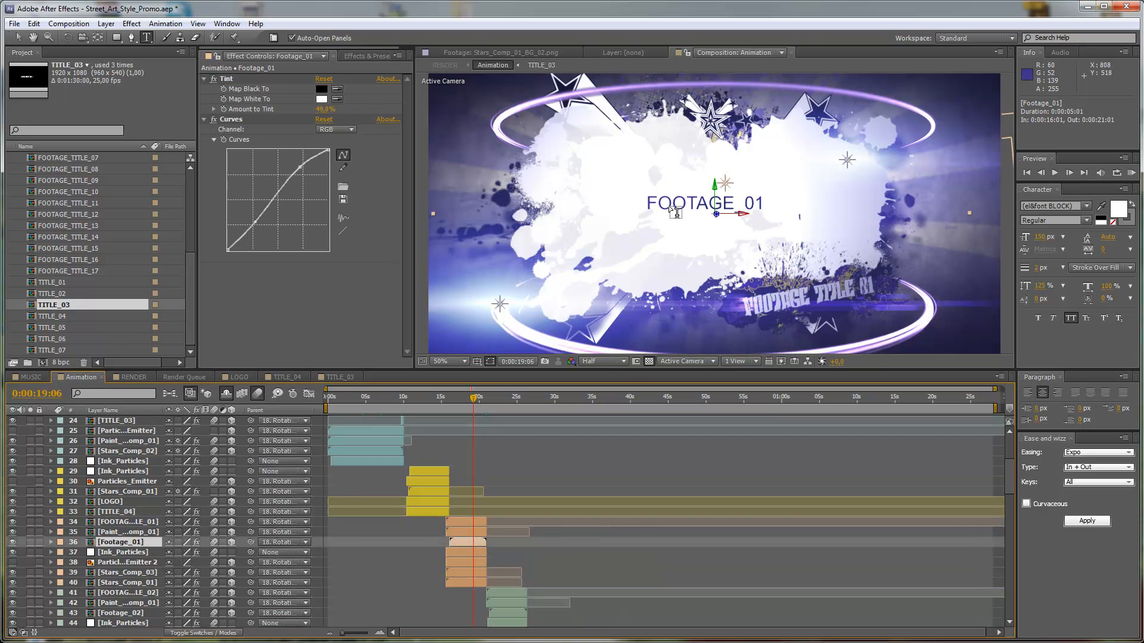
{"action": "scroll", "coordinate": [85, 245], "scroll_direction": "up", "scroll_amount": 5}
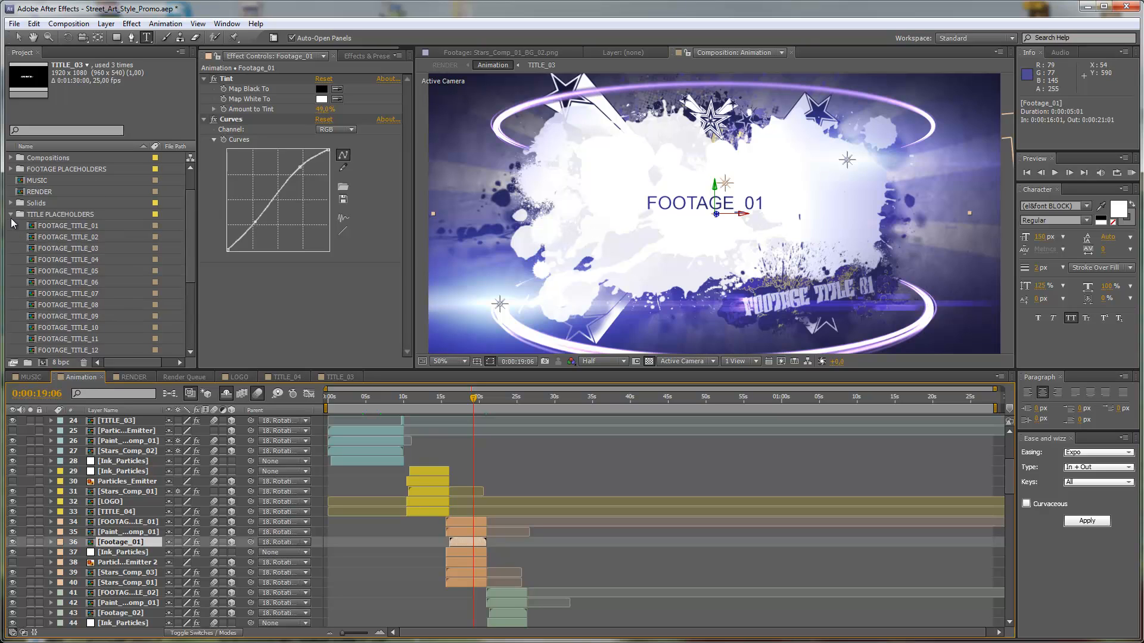
{"action": "left_click", "coordinate": [11, 215]}
{"action": "left_click", "coordinate": [12, 203]}
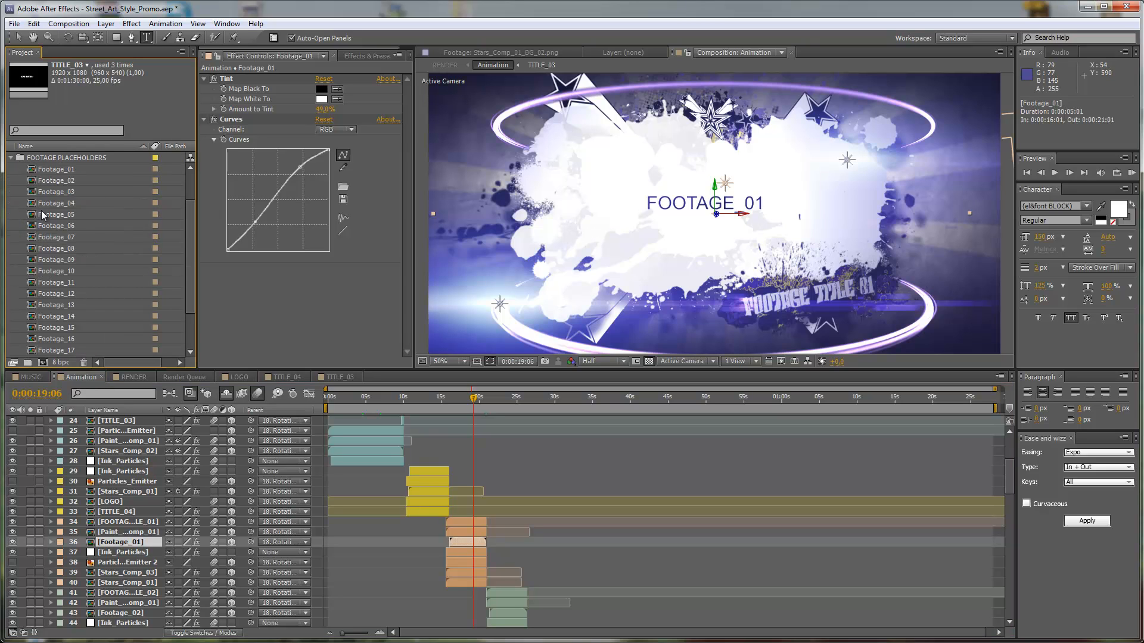
{"action": "double_click", "coordinate": [46, 169]}
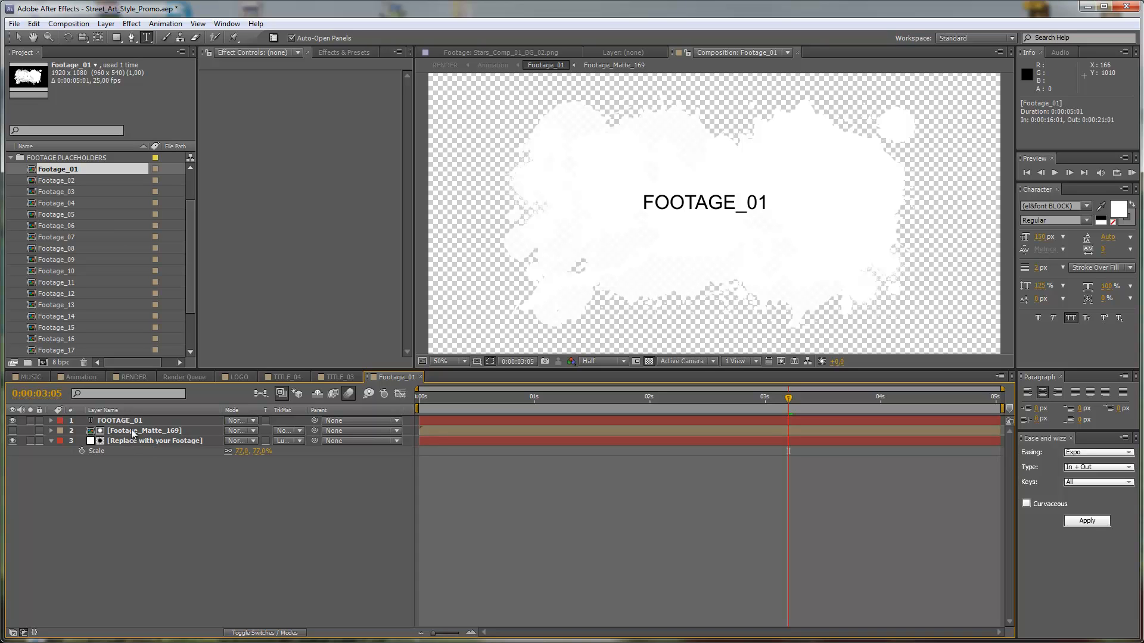
Import the clip DAN0000A116.mov from the Break Dance folder inside Stockfootage into the project.
{"action": "left_click", "coordinate": [11, 158]}
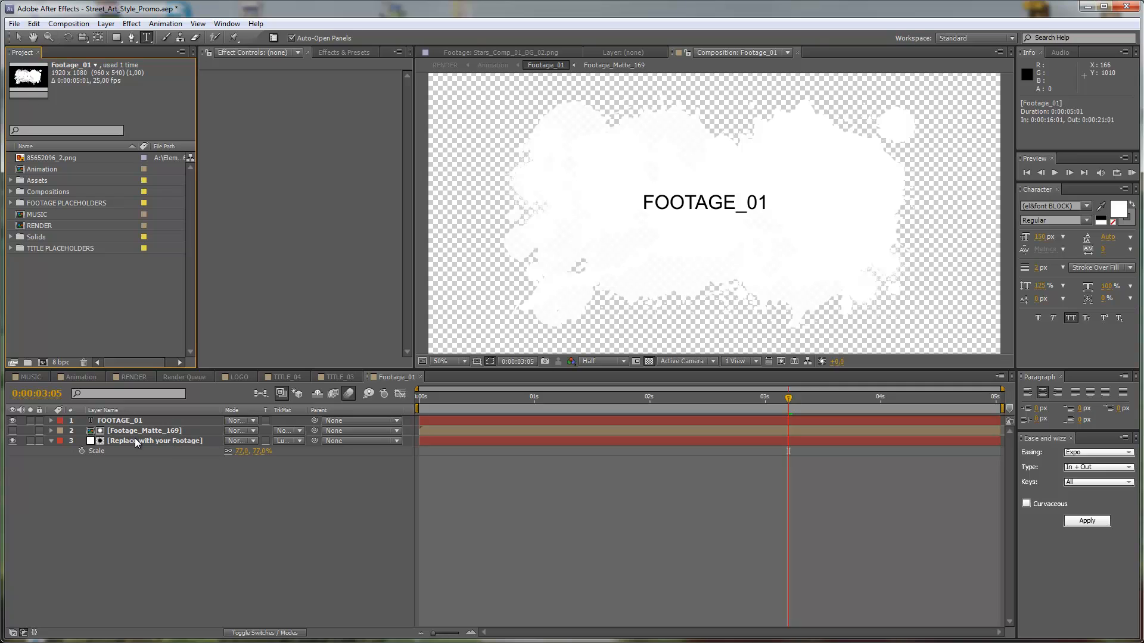
{"action": "double_click", "coordinate": [72, 273]}
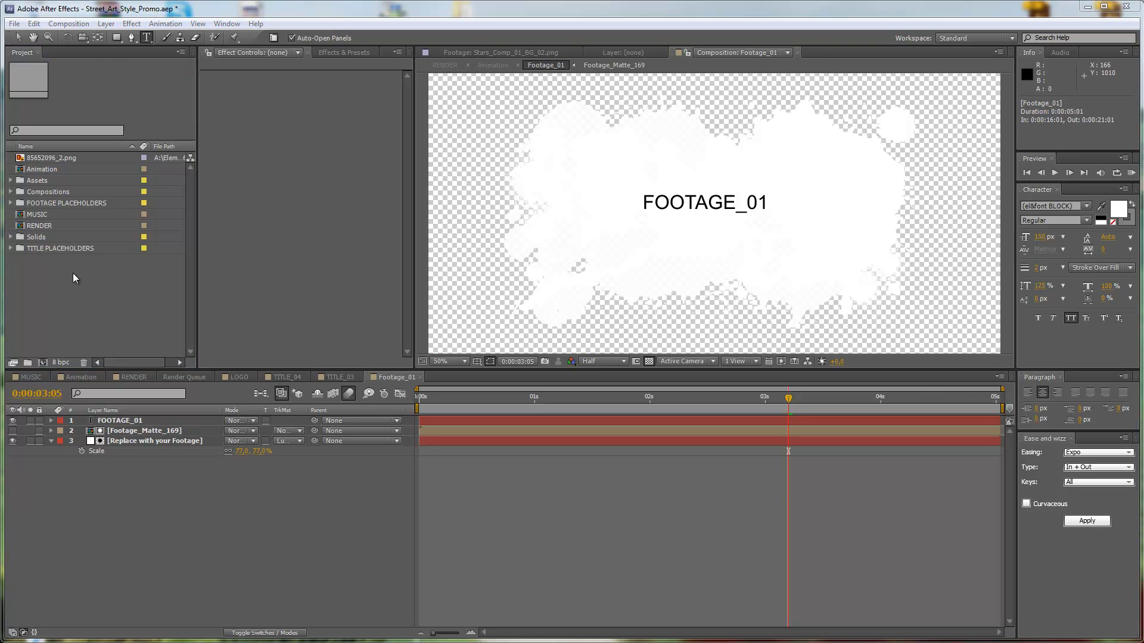
{"action": "left_click", "coordinate": [251, 58]}
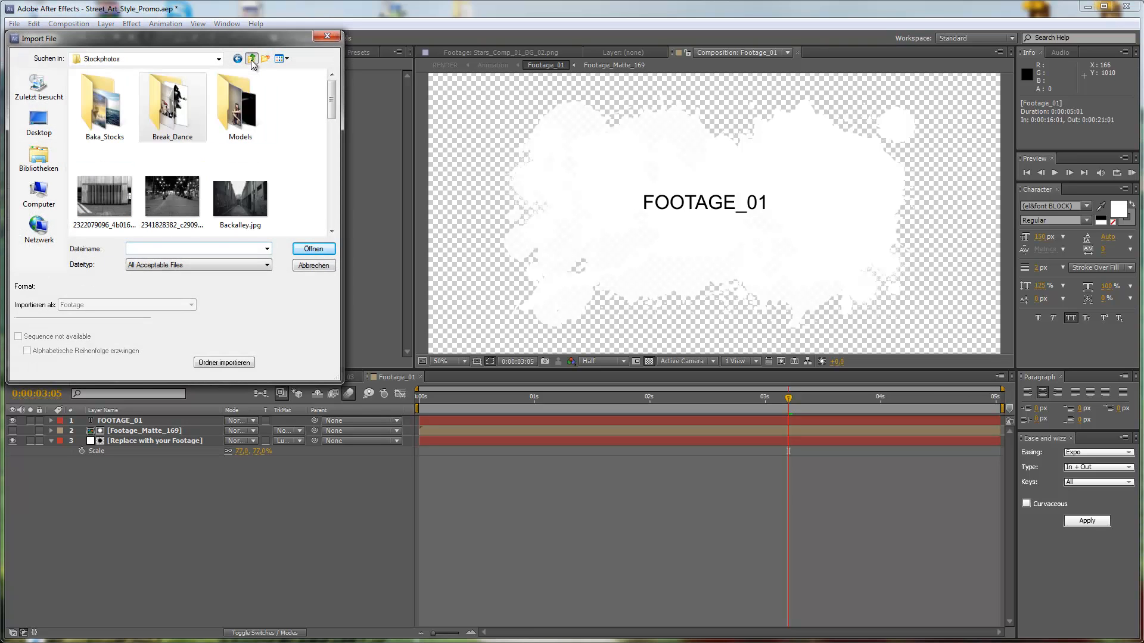
{"action": "left_click", "coordinate": [251, 59]}
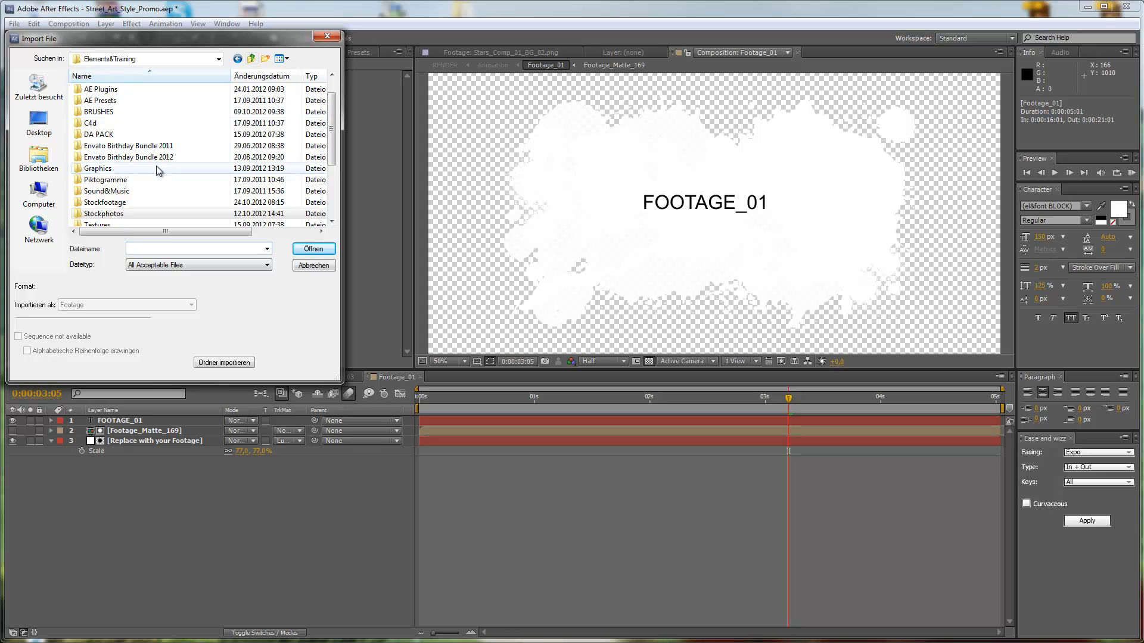
{"action": "double_click", "coordinate": [117, 209]}
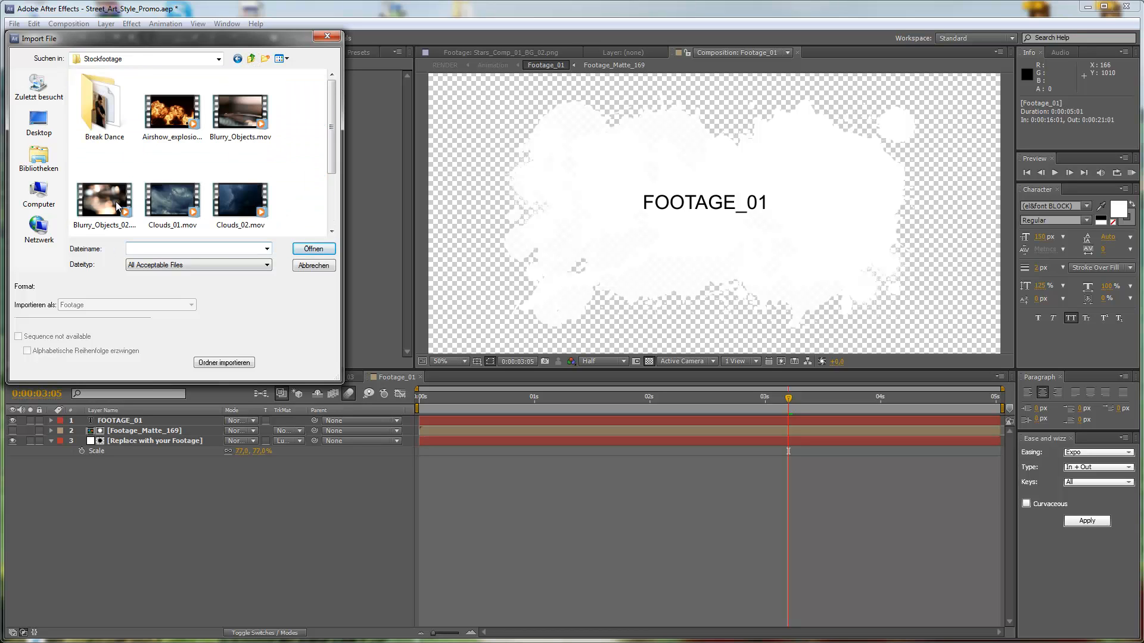
{"action": "double_click", "coordinate": [102, 113]}
{"action": "scroll", "coordinate": [184, 126], "scroll_direction": "down", "scroll_amount": 3}
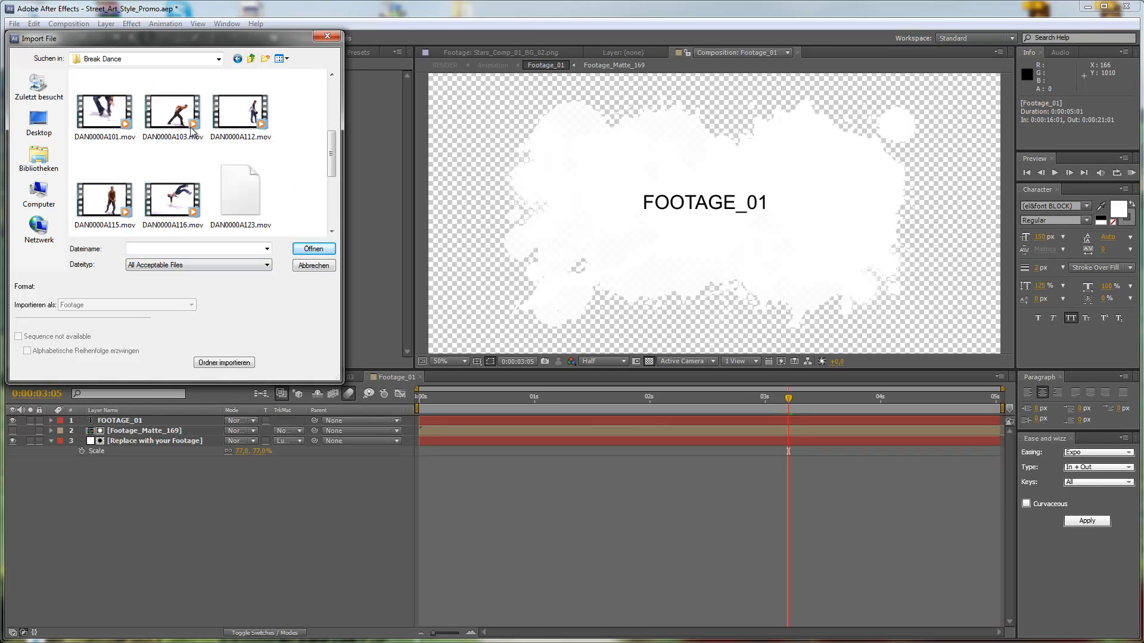
{"action": "left_click", "coordinate": [181, 201]}
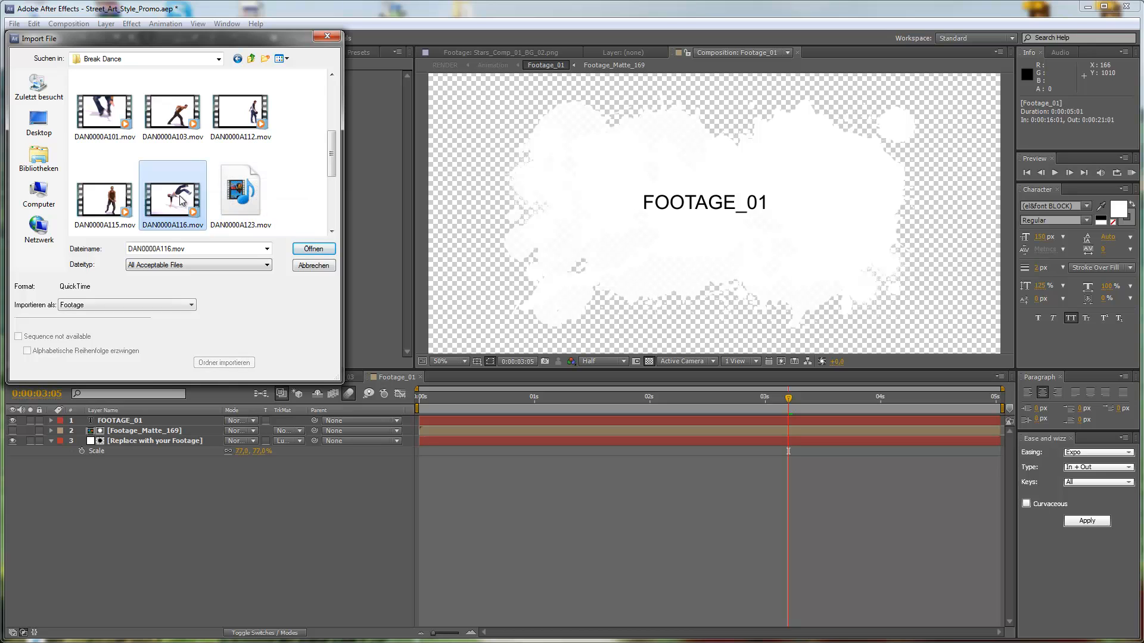
{"action": "left_click", "coordinate": [312, 248]}
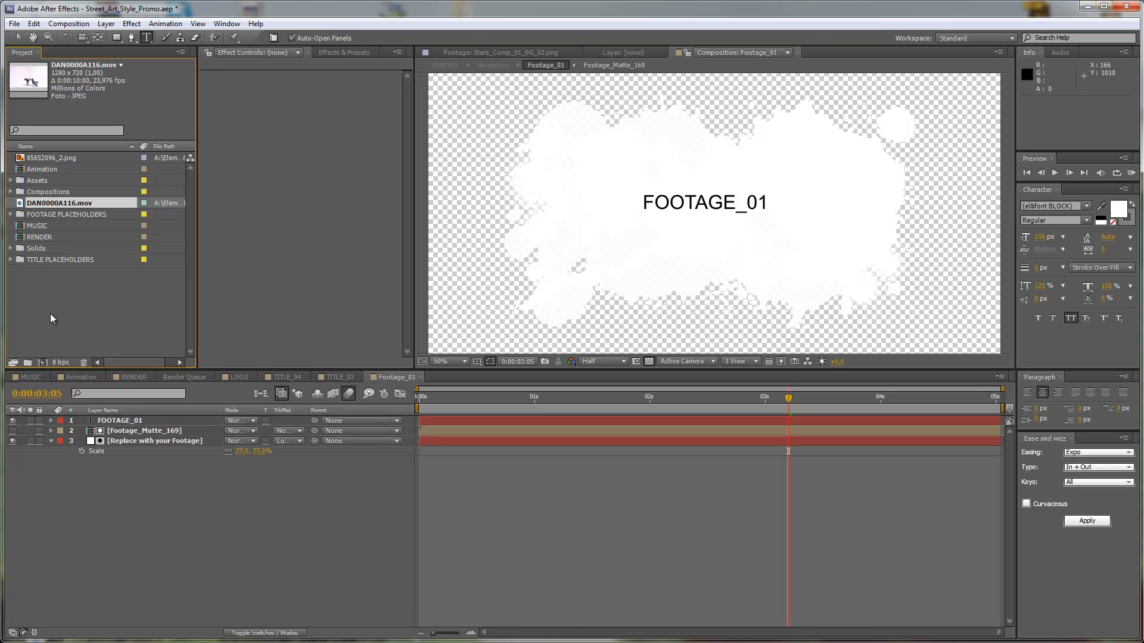
Create a project folder named Footage and move DAN0000A116.mov into it.
{"action": "left_click", "coordinate": [27, 362]}
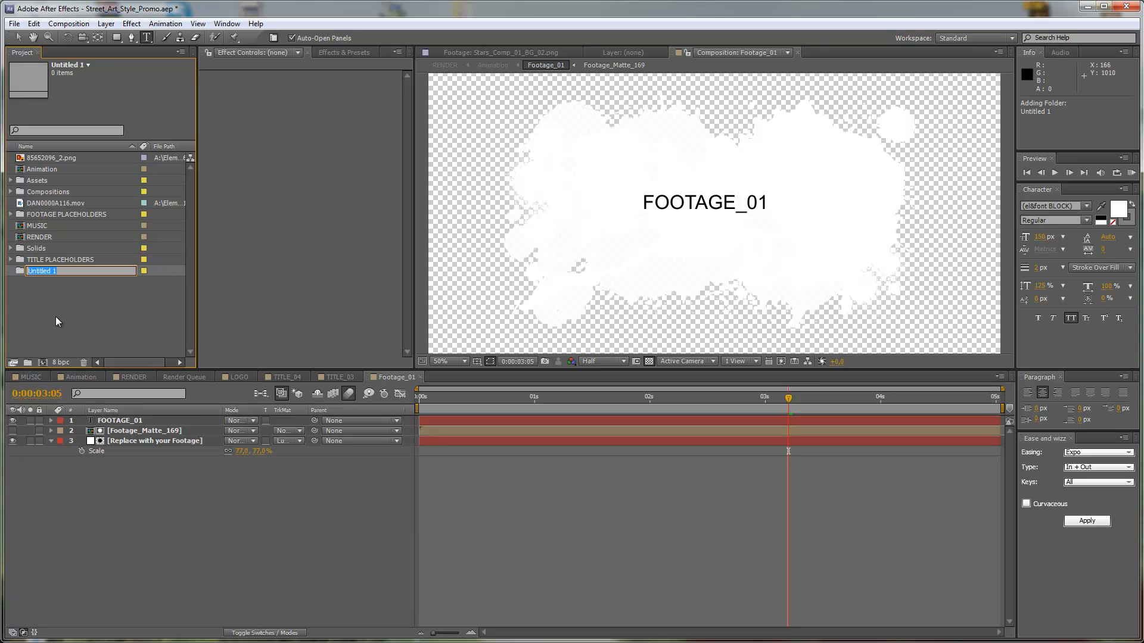
{"action": "type", "text": "Footage"}
{"action": "key", "text": "Return"}
{"action": "mouse_move", "coordinate": [48, 201]}
{"action": "left_mouse_down"}
{"action": "mouse_move", "coordinate": [56, 234]}
{"action": "mouse_move", "coordinate": [56, 213]}
{"action": "left_mouse_up"}
{"action": "left_click", "coordinate": [11, 204]}
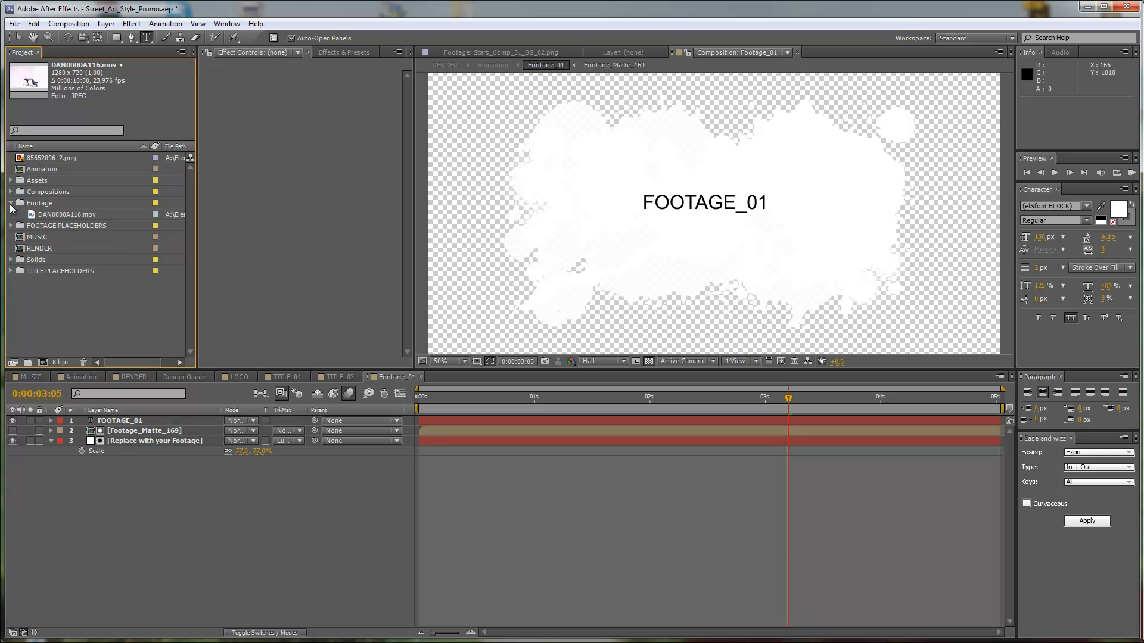
Replace the source of the "Replace with your Footage" layer with DAN0000A116.mov and hide the FOOTAGE_01 text layer.
{"action": "left_click", "coordinate": [173, 441]}
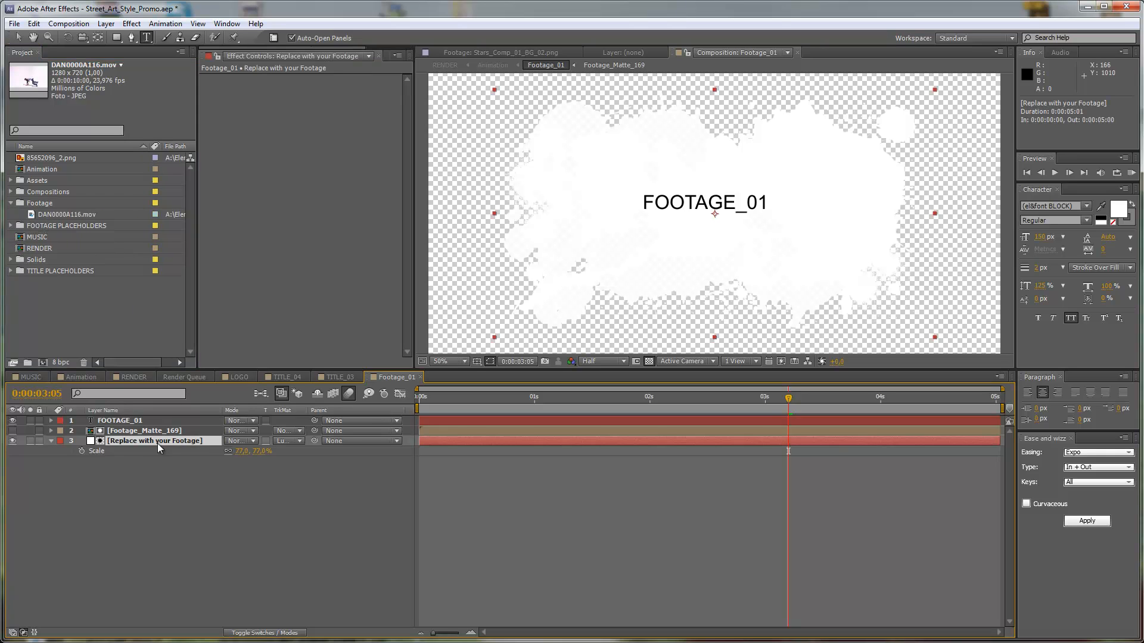
{"action": "left_click", "coordinate": [32, 215]}
{"action": "left_click_drag", "start_coordinate": [32, 215], "coordinate": [113, 419]}
{"action": "left_click_drag", "start_coordinate": [113, 436], "coordinate": [114, 444]}
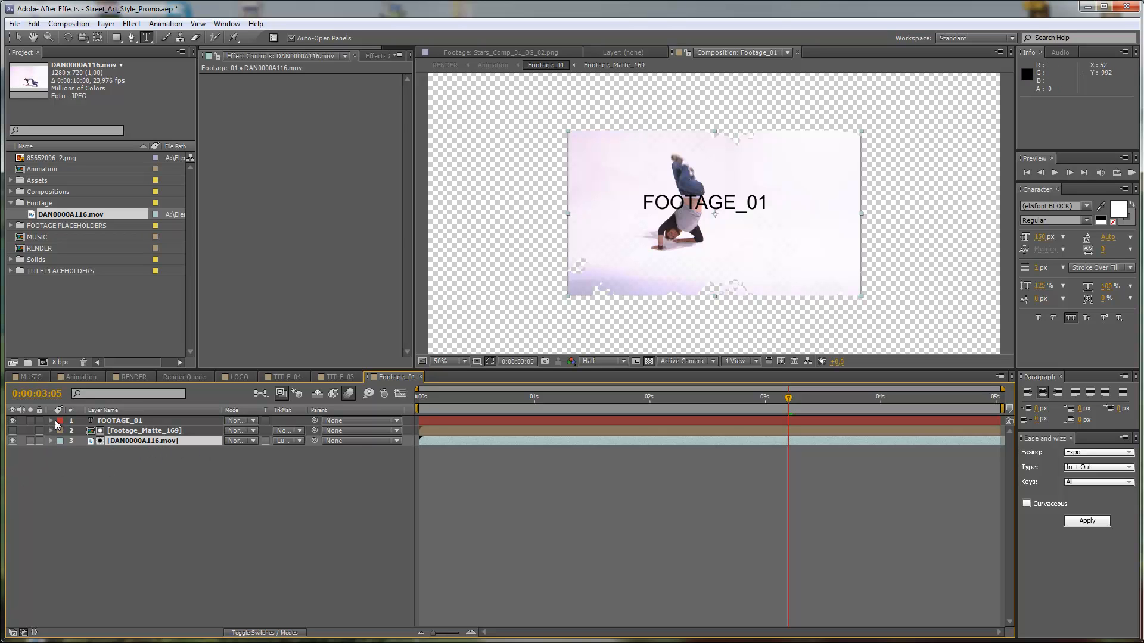
{"action": "left_click", "coordinate": [126, 422]}
{"action": "left_click", "coordinate": [12, 421]}
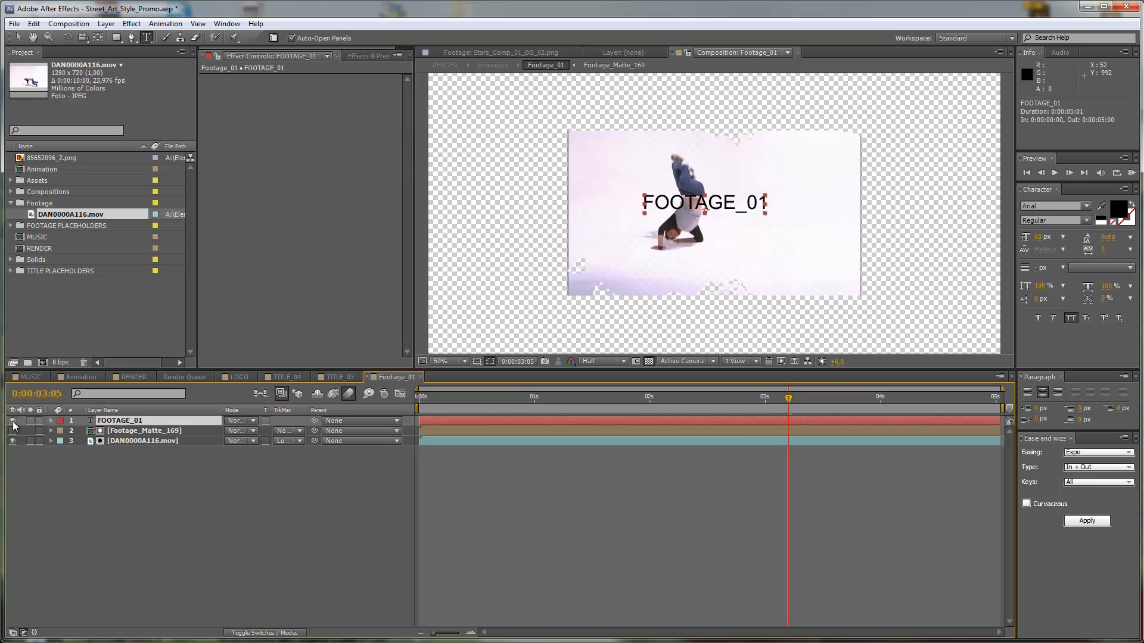
Scale the DAN0000A116.mov layer to 118% so it fills the whole matte.
{"action": "left_click", "coordinate": [128, 442]}
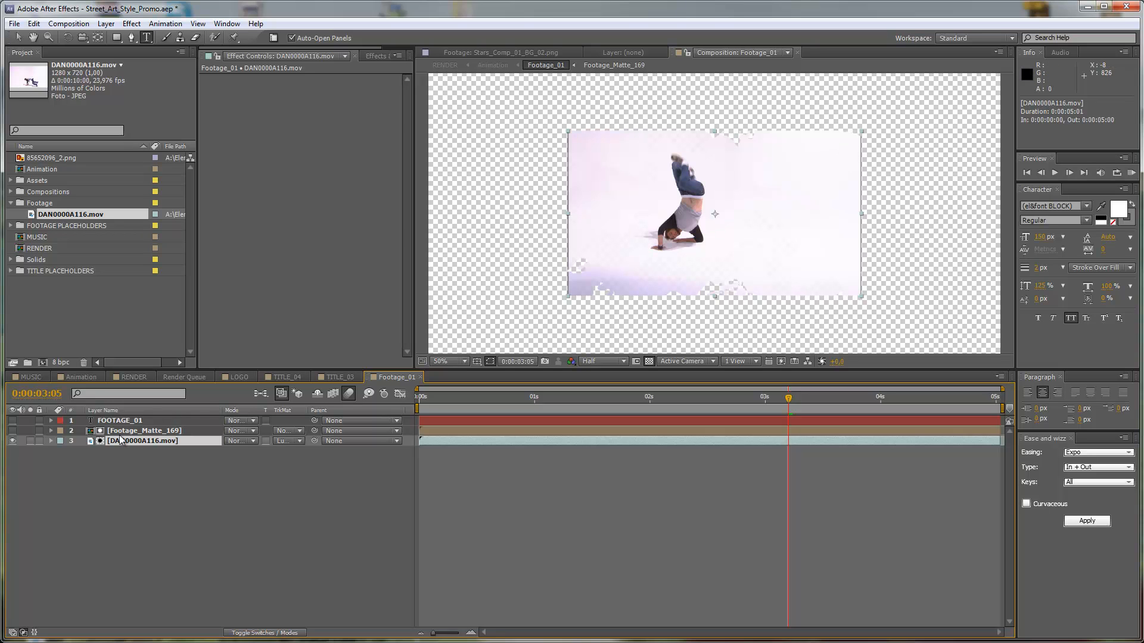
{"action": "key", "text": "s"}
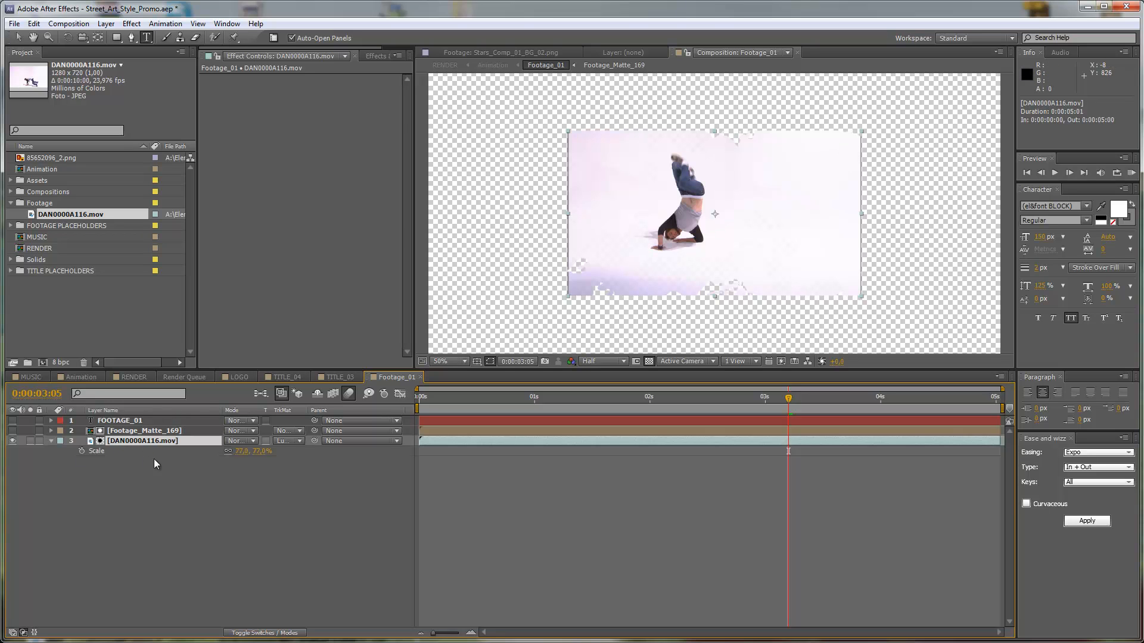
{"action": "left_click_drag", "start_coordinate": [260, 451], "coordinate": [283, 451]}
{"action": "left_click", "coordinate": [161, 474]}
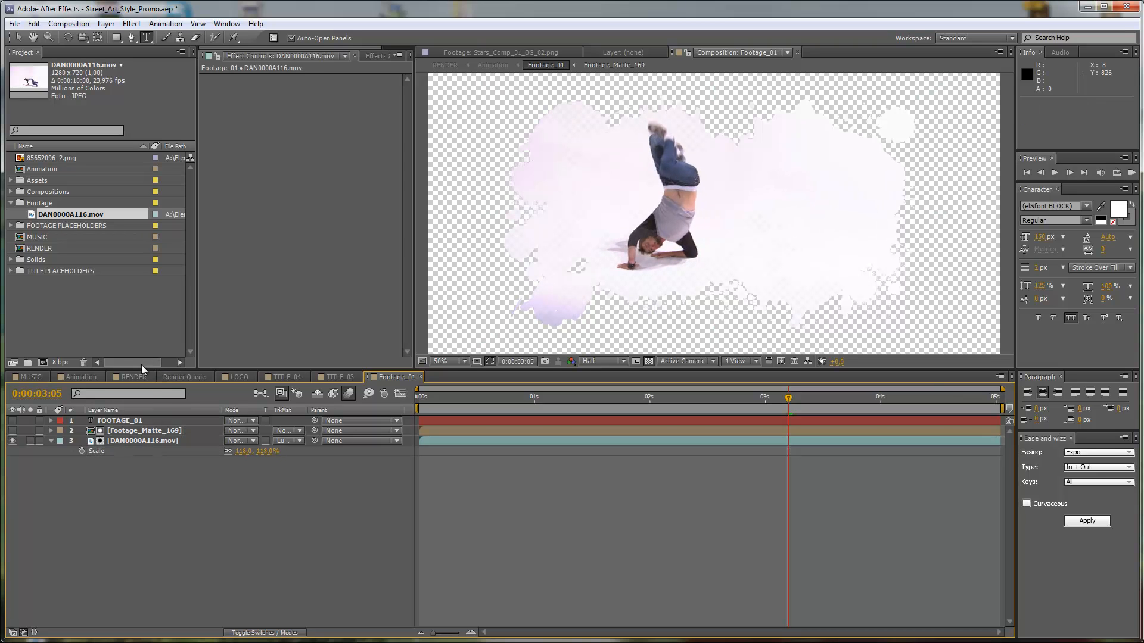
Check the clip in the Animation composition, preview the FOOTAGE_02 scene at 0:00:24:17, and return to the Footage_01 composition.
{"action": "left_click", "coordinate": [81, 377]}
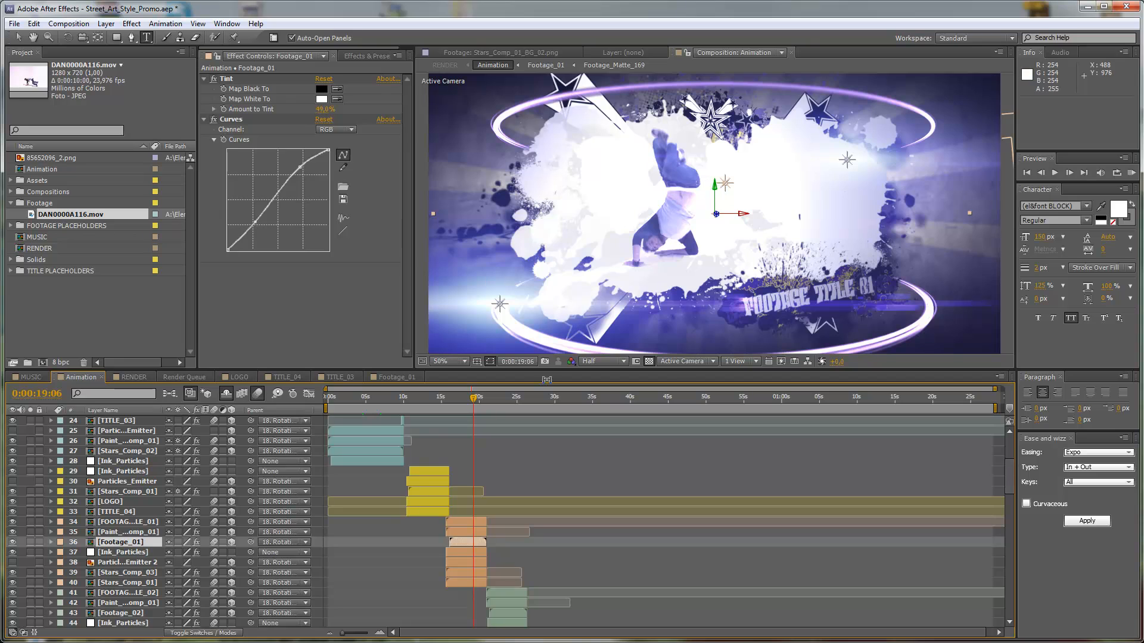
{"action": "left_click", "coordinate": [516, 406]}
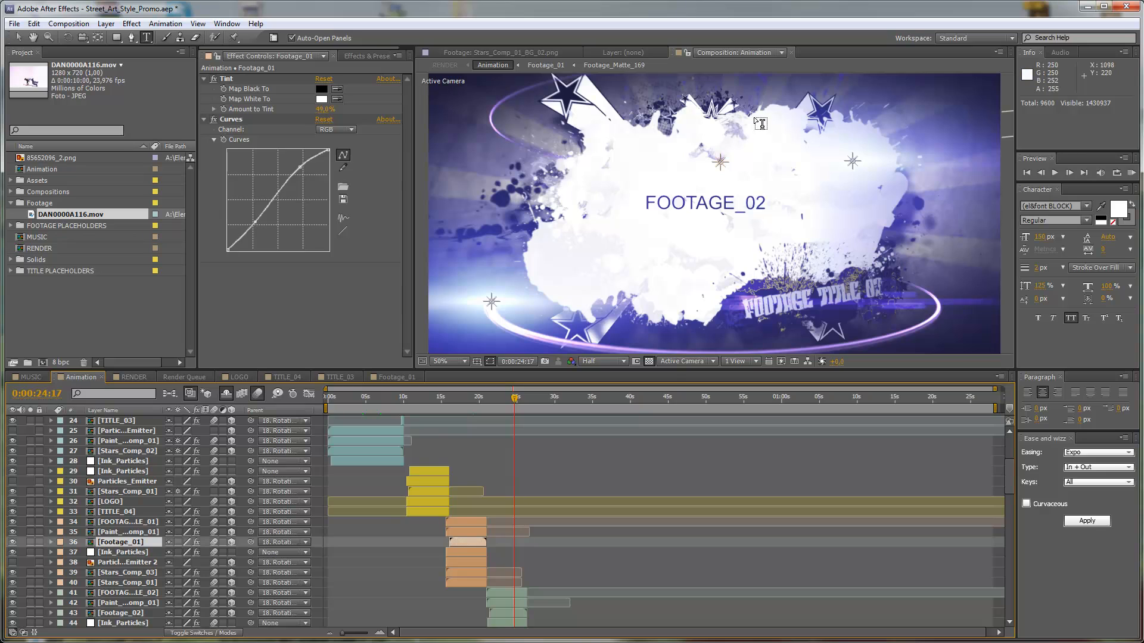
{"action": "left_click", "coordinate": [475, 399]}
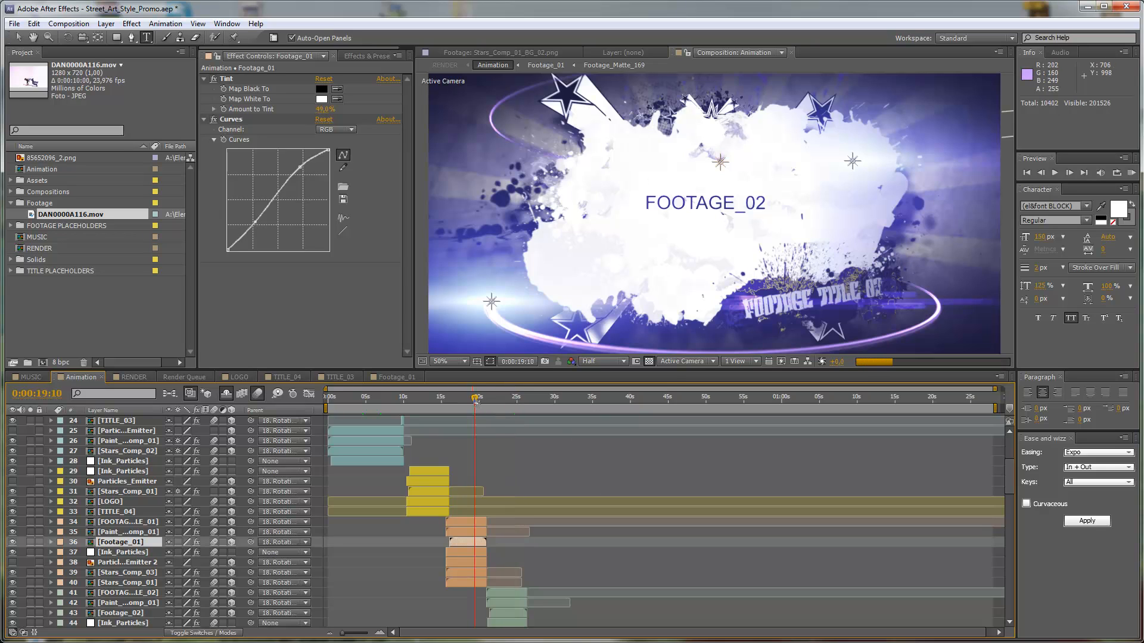
{"action": "left_click", "coordinate": [388, 377]}
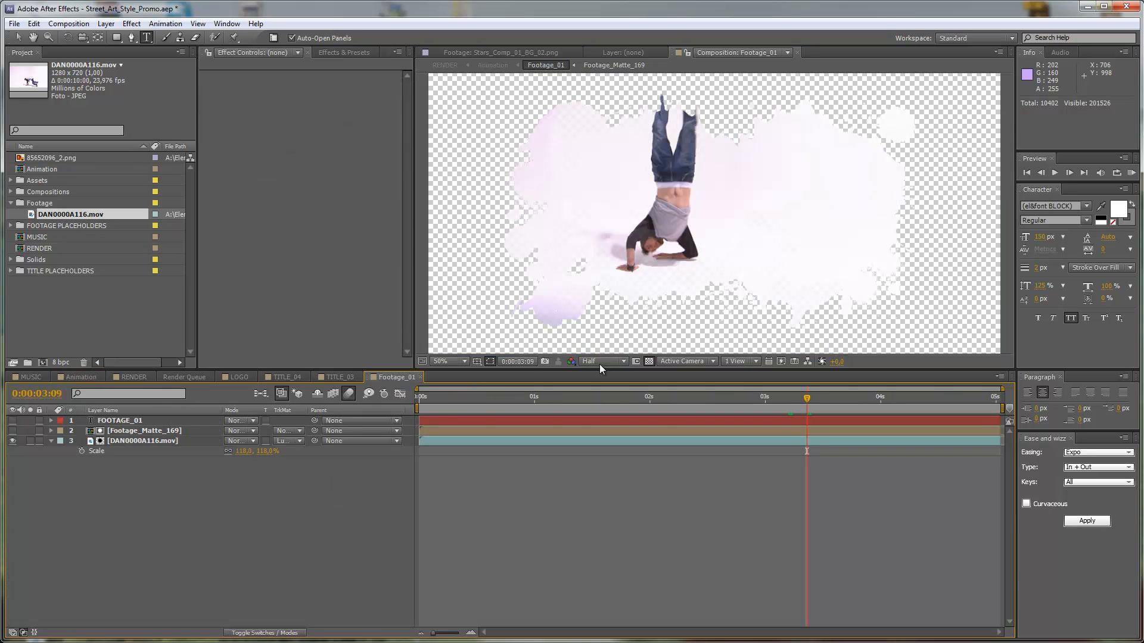
Replace the Footage_Matte_169 layer in Footage_01 with the Footage_Matte_169_02 composition from the Compositions folder.
{"action": "left_click", "coordinate": [169, 435]}
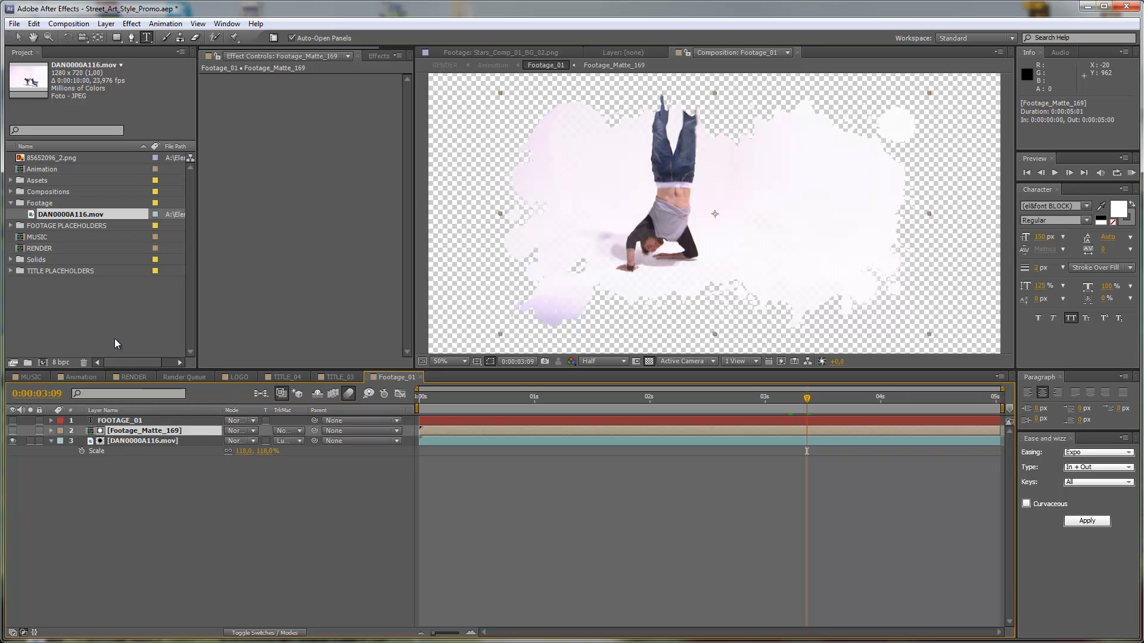
{"action": "left_click", "coordinate": [10, 192]}
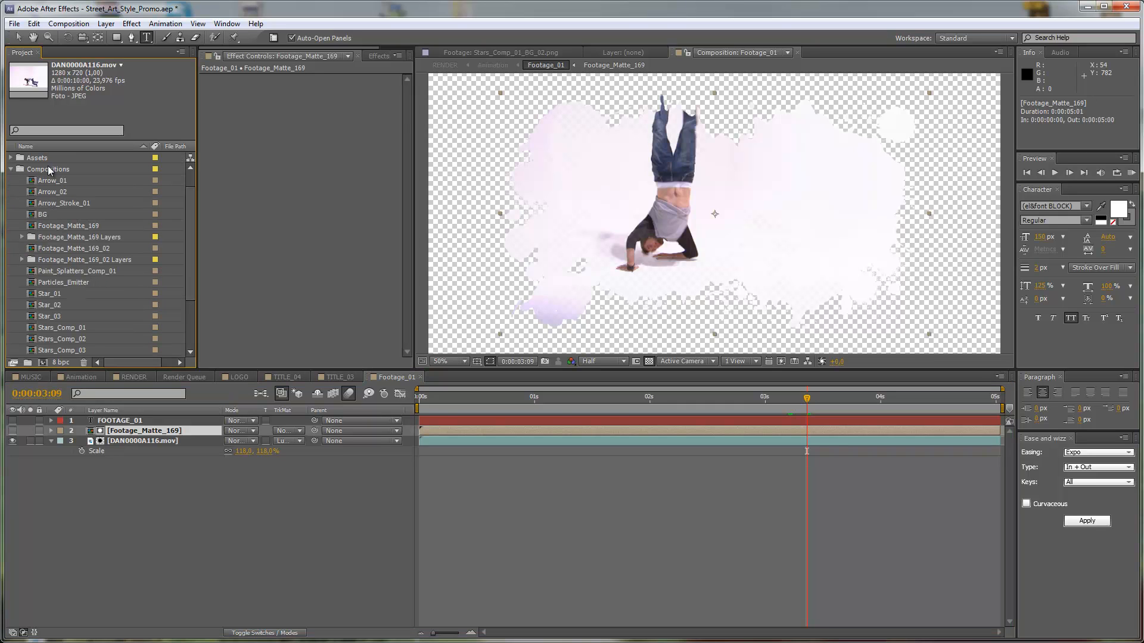
{"action": "left_click", "coordinate": [54, 250]}
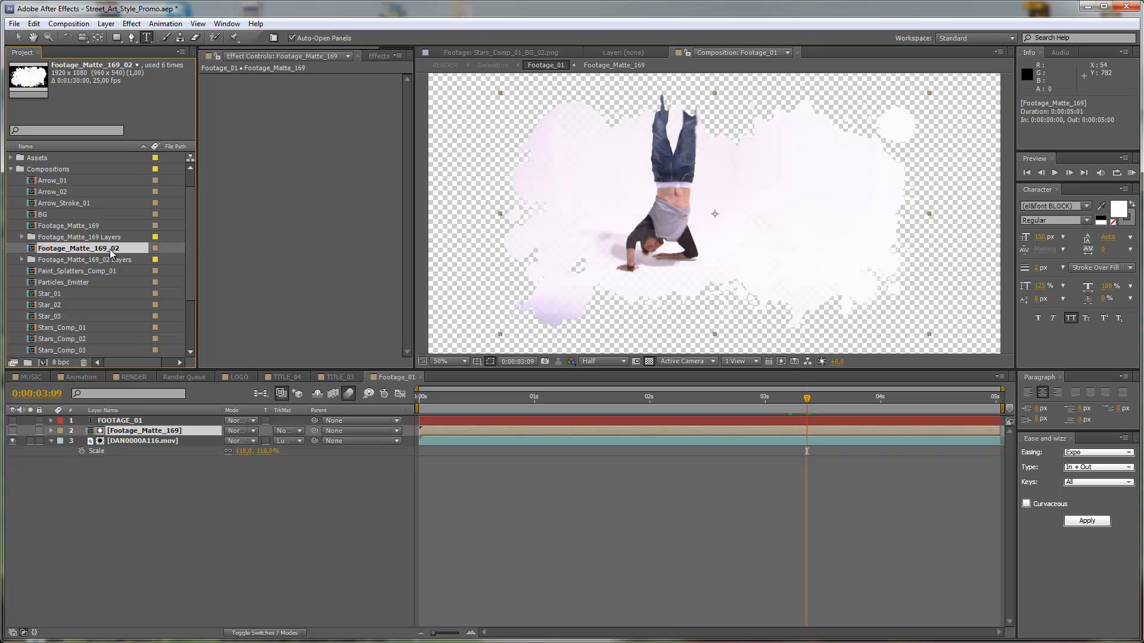
{"action": "left_click", "coordinate": [154, 432]}
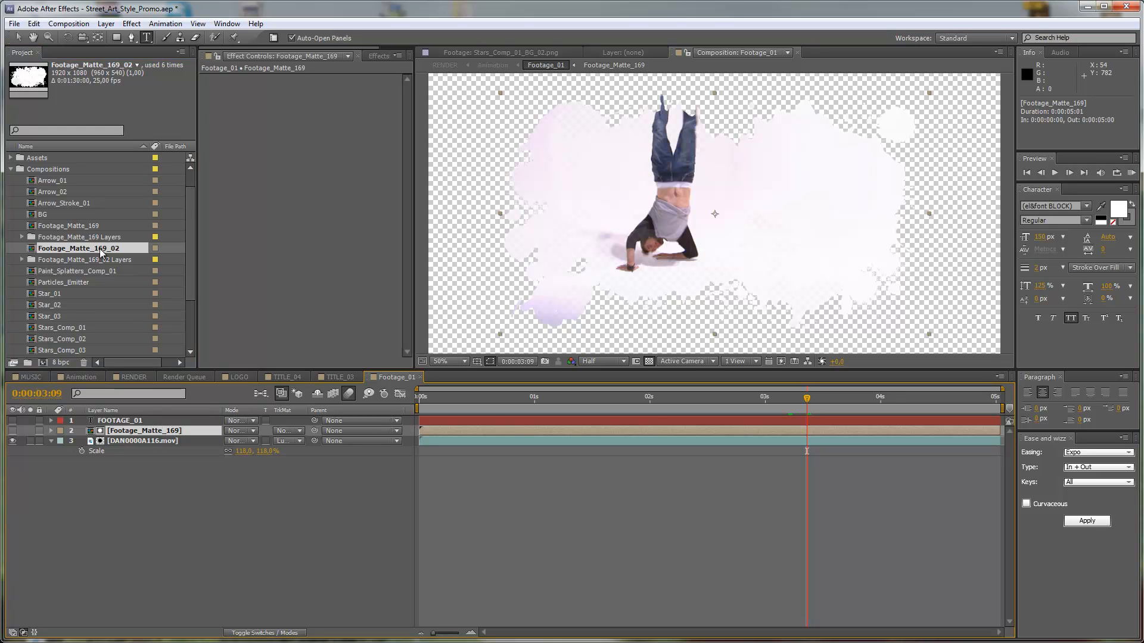
{"action": "left_click_drag", "start_coordinate": [101, 252], "coordinate": [160, 435]}
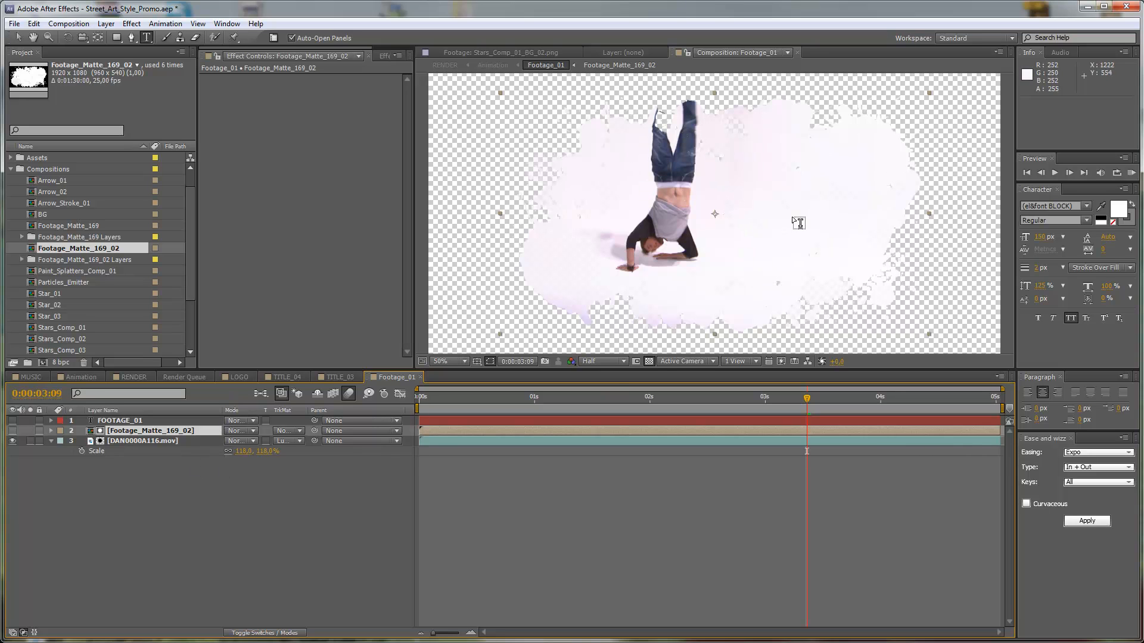
Unlink the scale dimensions of the Footage_Matte_169_02 layer and set its scale to 63% horizontally and 81% vertically.
{"action": "key", "text": "s"}
{"action": "left_click", "coordinate": [228, 441]}
{"action": "mouse_move", "coordinate": [242, 441]}
{"action": "left_mouse_down"}
{"action": "mouse_move", "coordinate": [228, 441]}
{"action": "mouse_move", "coordinate": [257, 441]}
{"action": "left_mouse_up"}
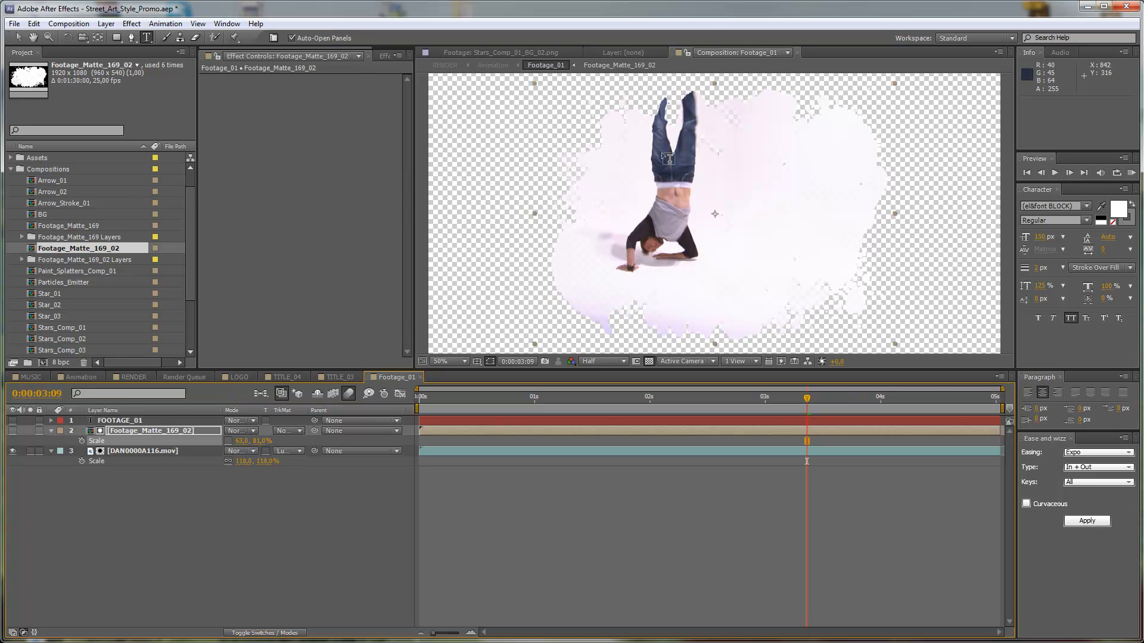
Compare the matte in the Animation composition, and undo the scaling and replacement of the matte layer in Footage_01.
{"action": "left_click", "coordinate": [81, 377]}
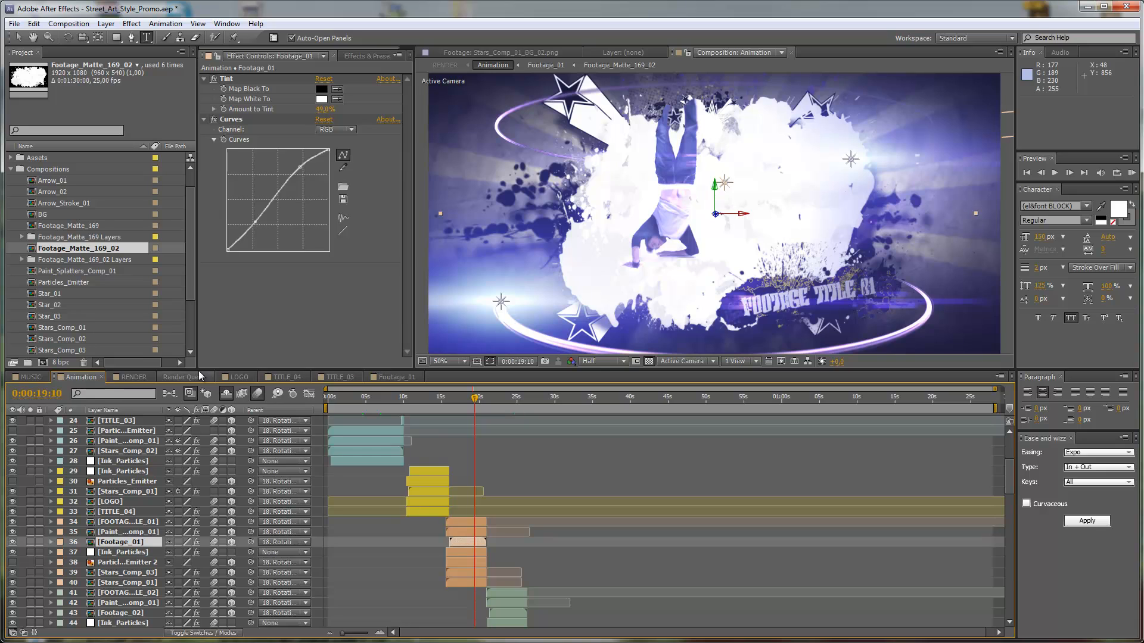
{"action": "left_click", "coordinate": [398, 377]}
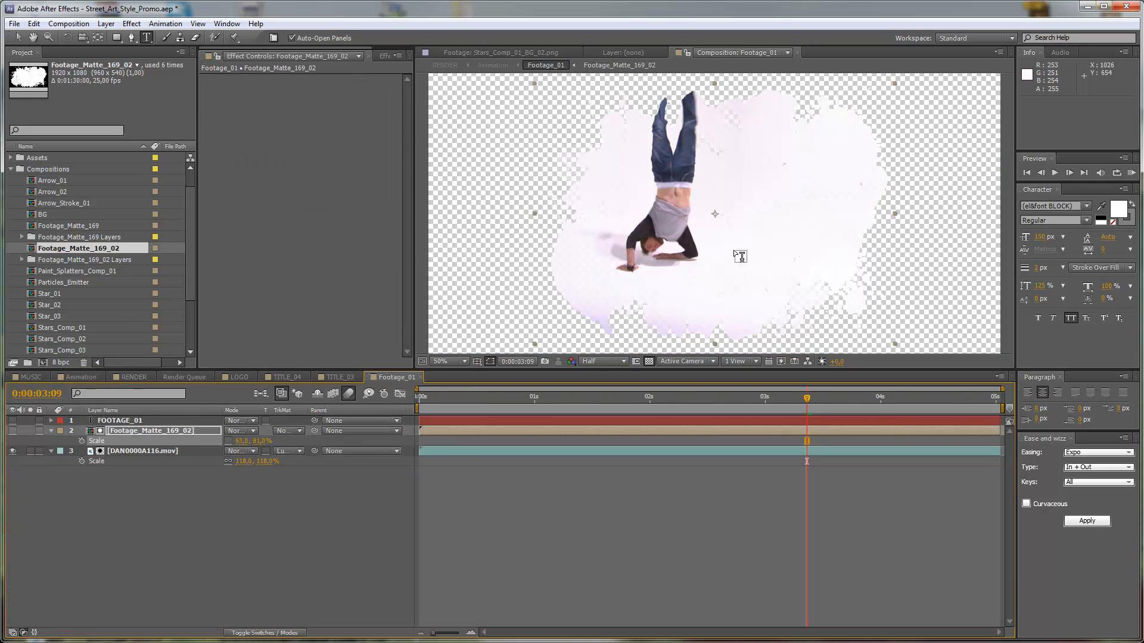
{"action": "key", "text": "ctrl+z"}
{"action": "key", "text": "ctrl+z"}
{"action": "key", "text": "ctrl+z"}
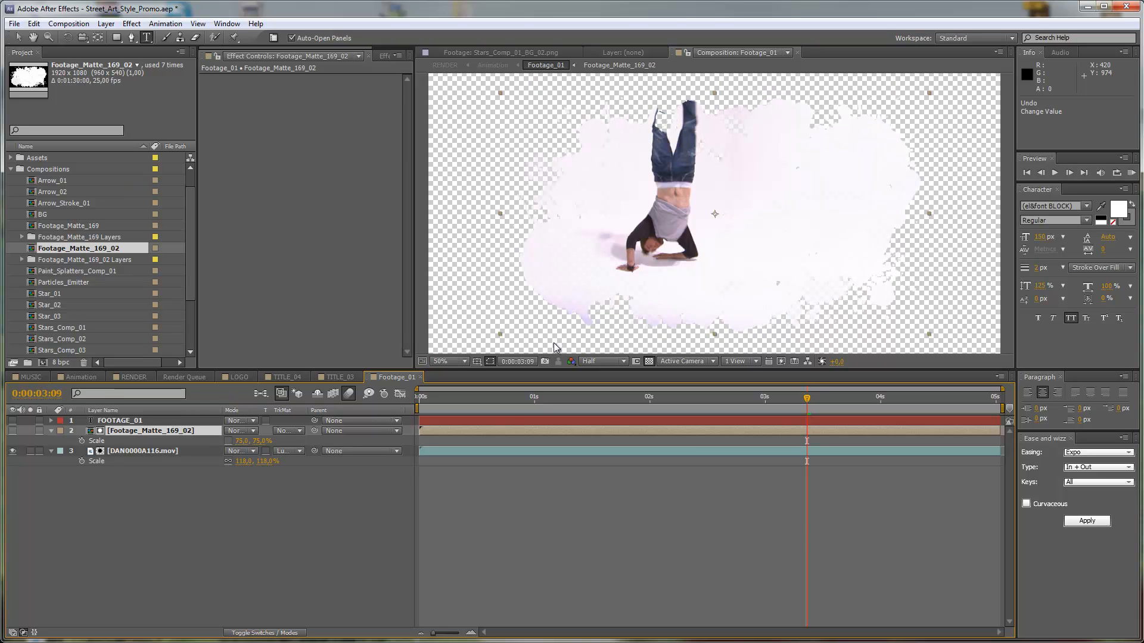
{"action": "key", "text": "ctrl+z"}
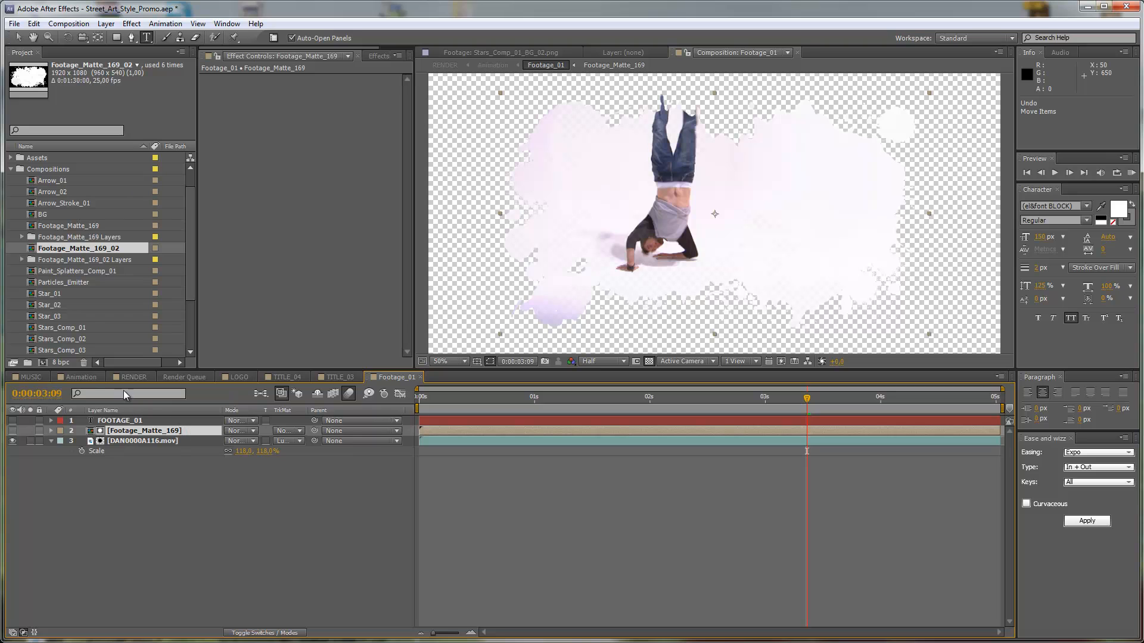
Return to the Animation composition, select the STYLE SETUP layer to show its colour controls, and set the current time to 0:00:16:04.
{"action": "left_click", "coordinate": [90, 376]}
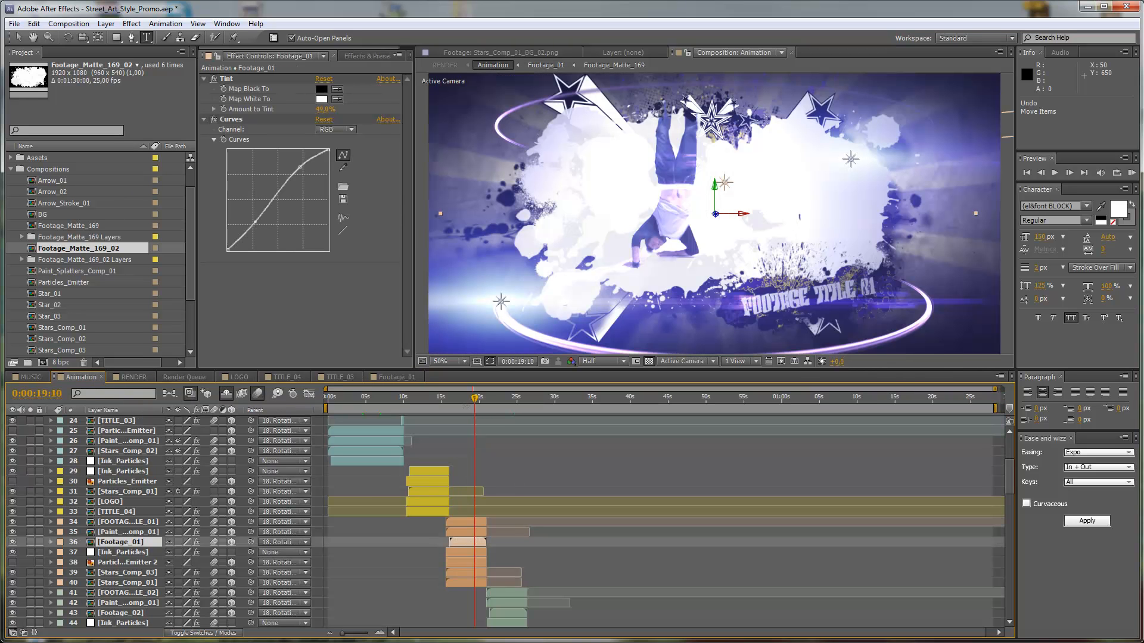
{"action": "left_click", "coordinate": [465, 402]}
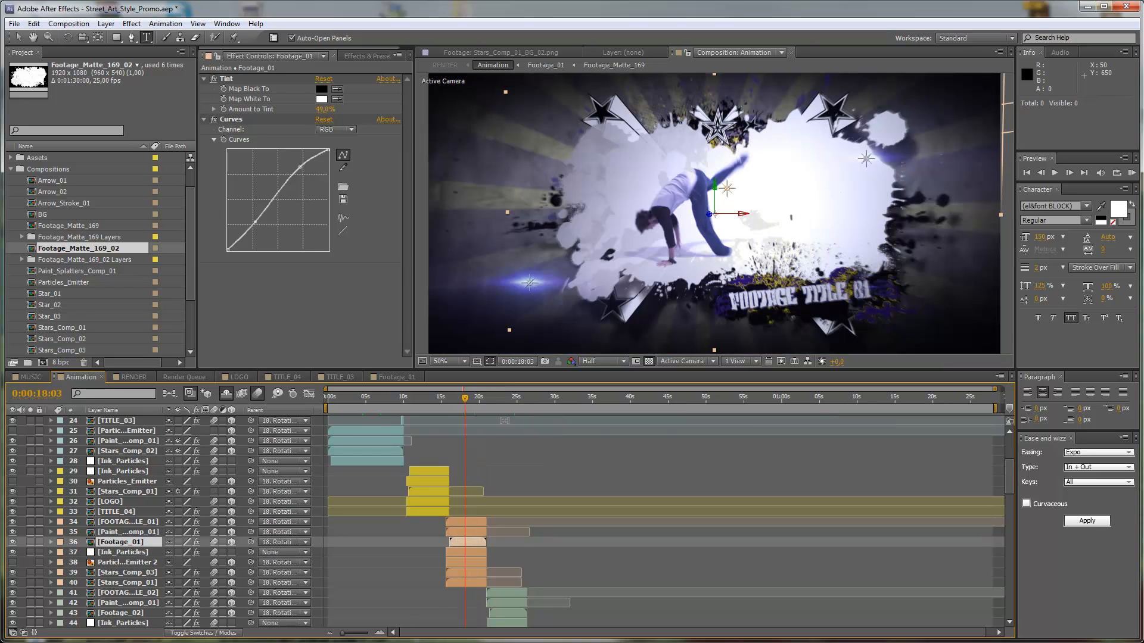
{"action": "scroll", "coordinate": [504, 420], "scroll_direction": "down", "scroll_amount": 1}
{"action": "scroll", "coordinate": [505, 420], "scroll_direction": "down", "scroll_amount": 1}
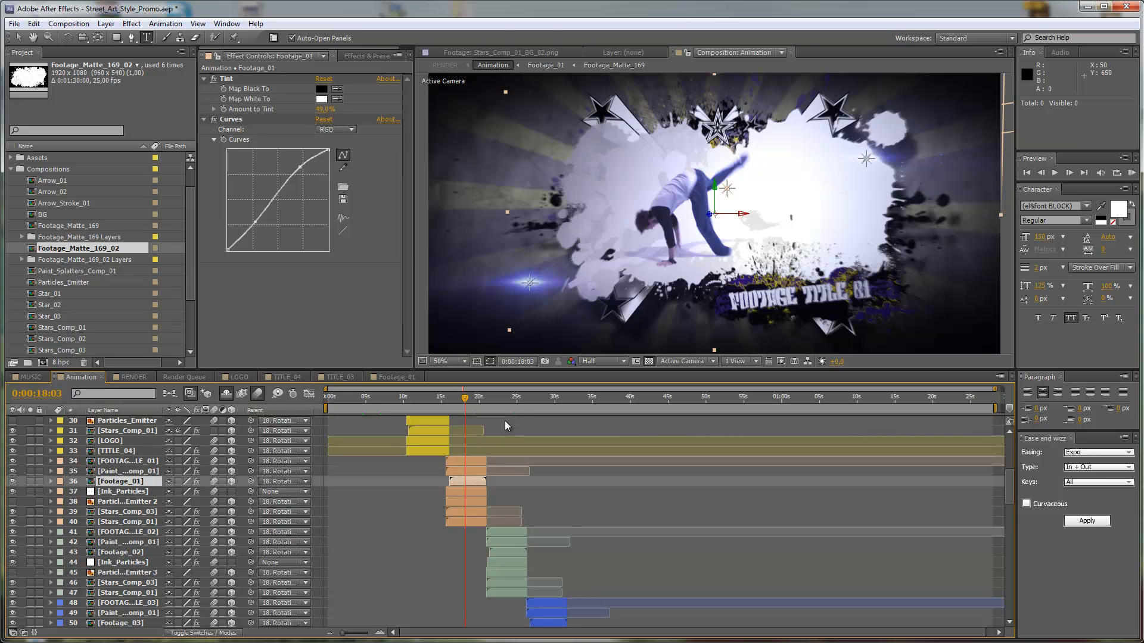
{"action": "scroll", "coordinate": [567, 531], "scroll_direction": "down", "scroll_amount": 3}
{"action": "scroll", "coordinate": [567, 532], "scroll_direction": "up", "scroll_amount": 10}
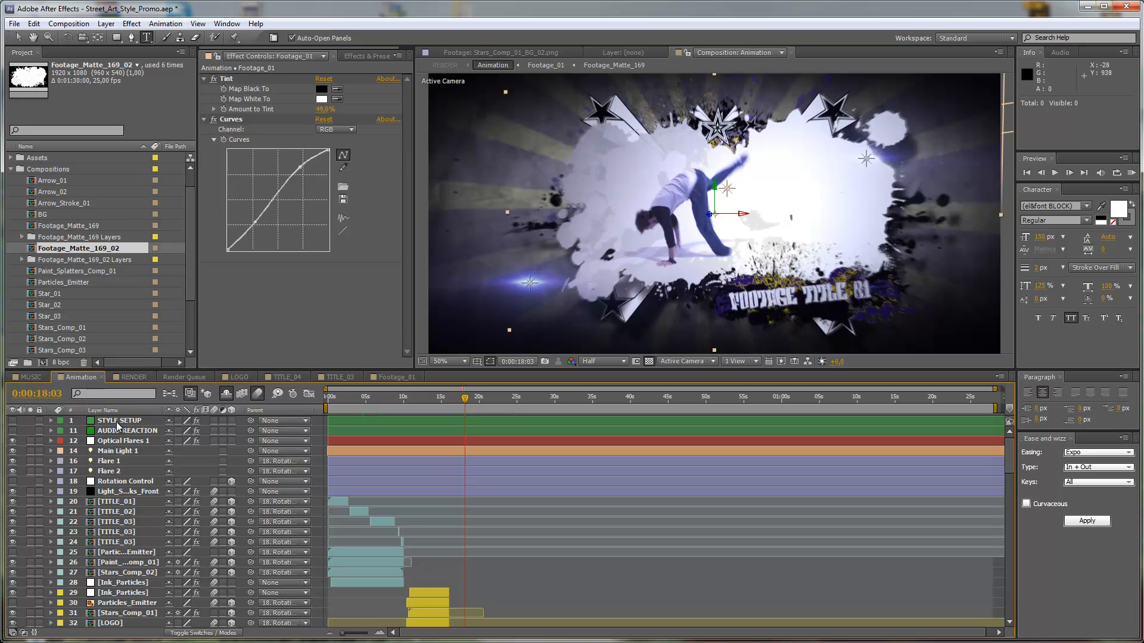
{"action": "left_click", "coordinate": [118, 422]}
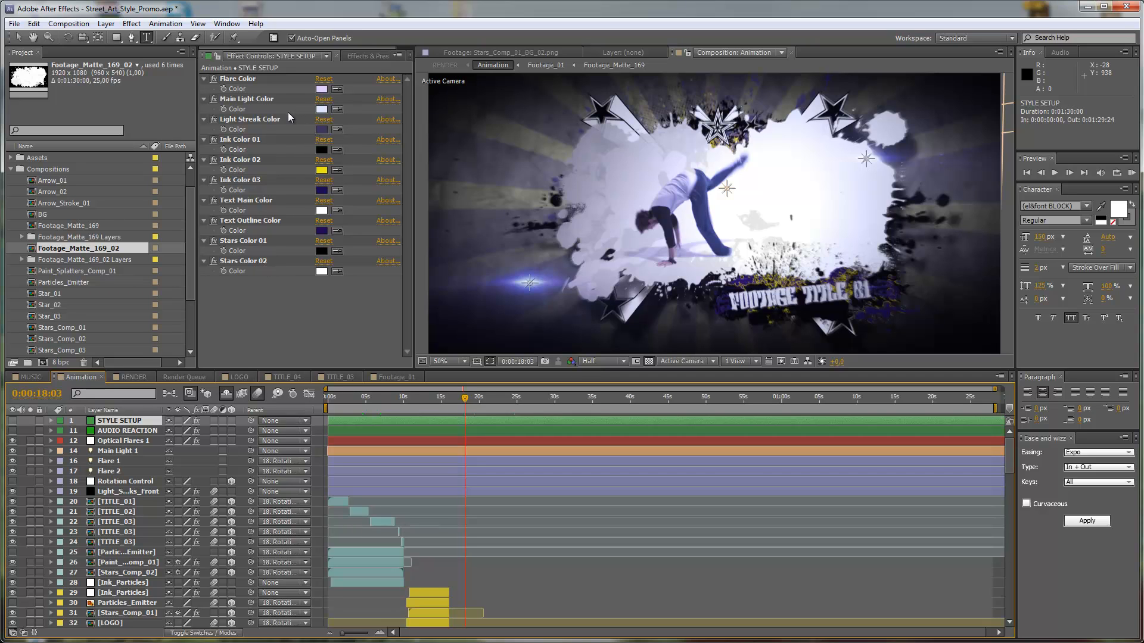
{"action": "left_click", "coordinate": [458, 405]}
{"action": "left_click", "coordinate": [449, 403]}
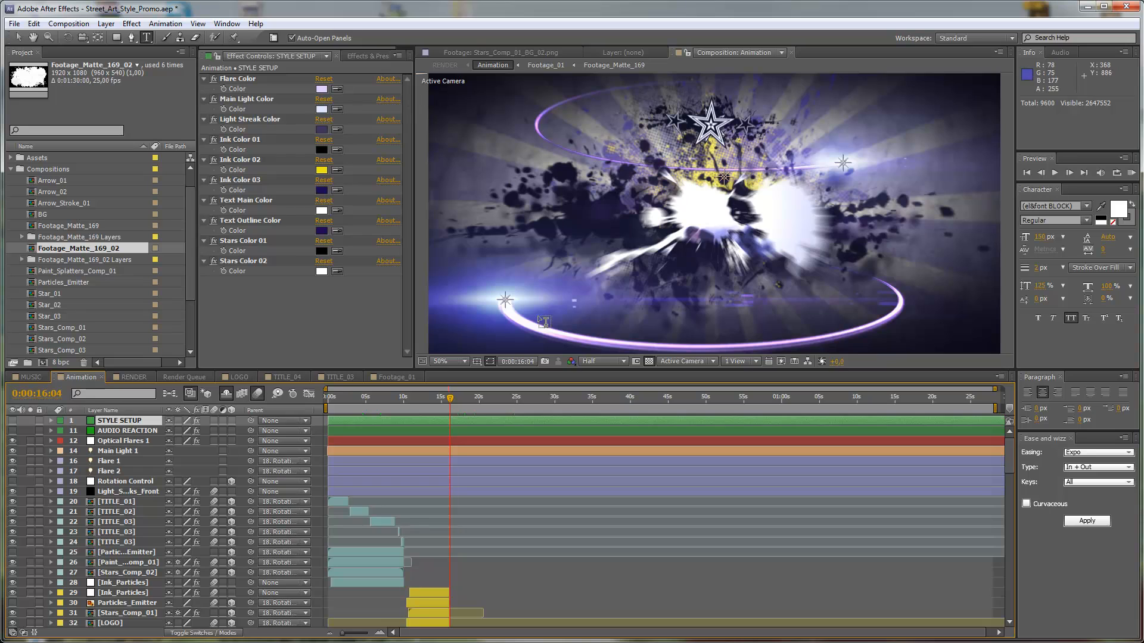
{"action": "left_click", "coordinate": [17, 37]}
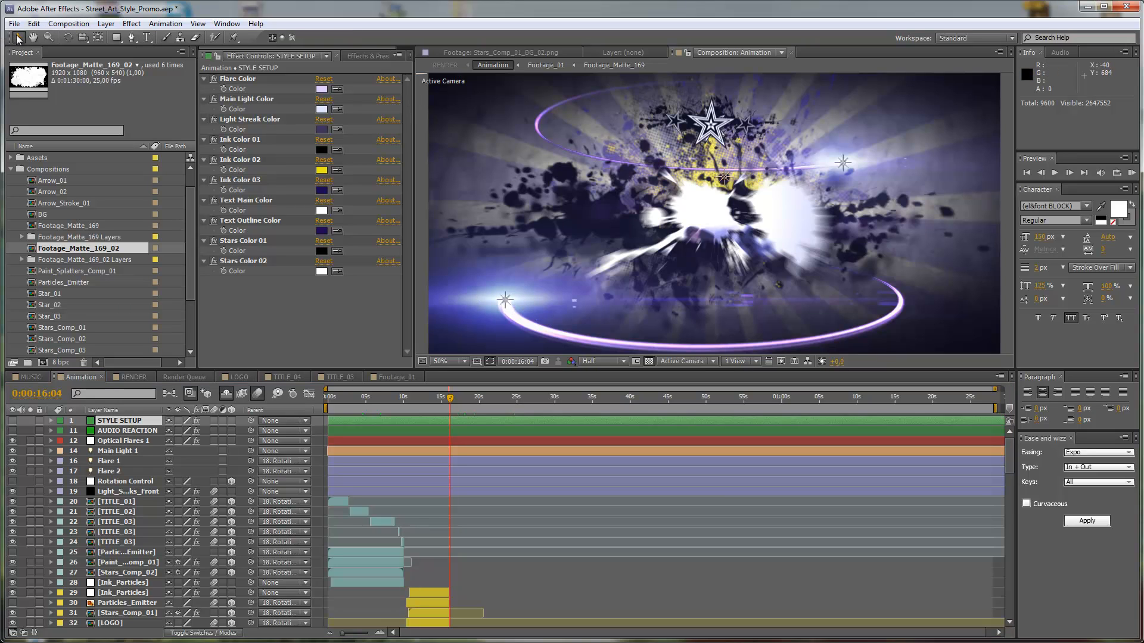
Set the Flare Color of the STYLE SETUP layer to a bright cyan.
{"action": "left_click", "coordinate": [244, 80]}
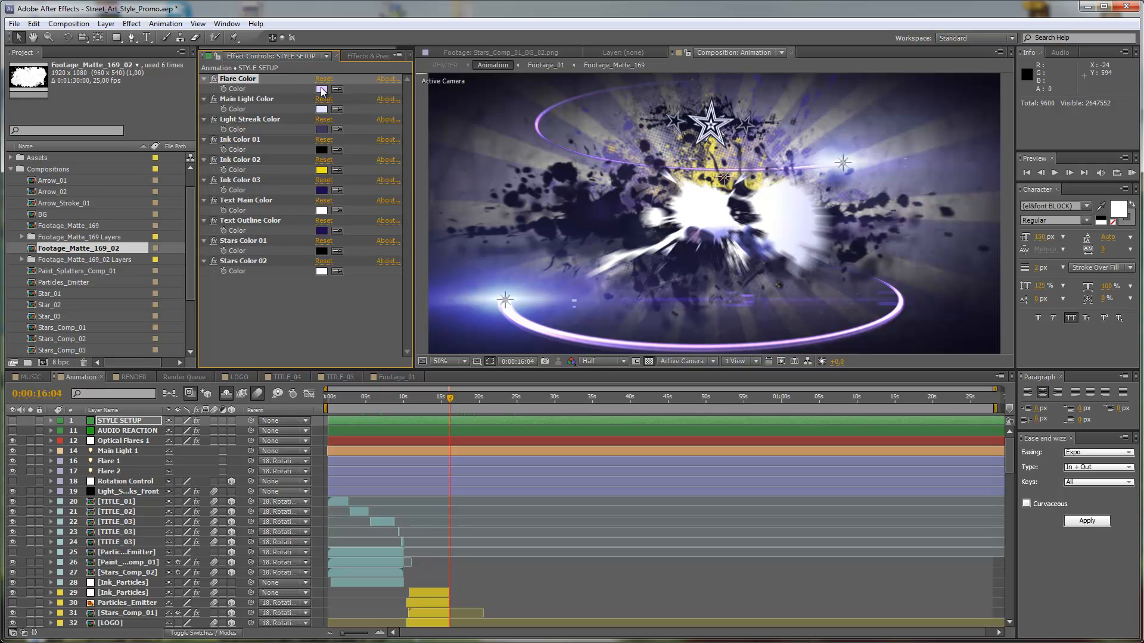
{"action": "left_click", "coordinate": [322, 90]}
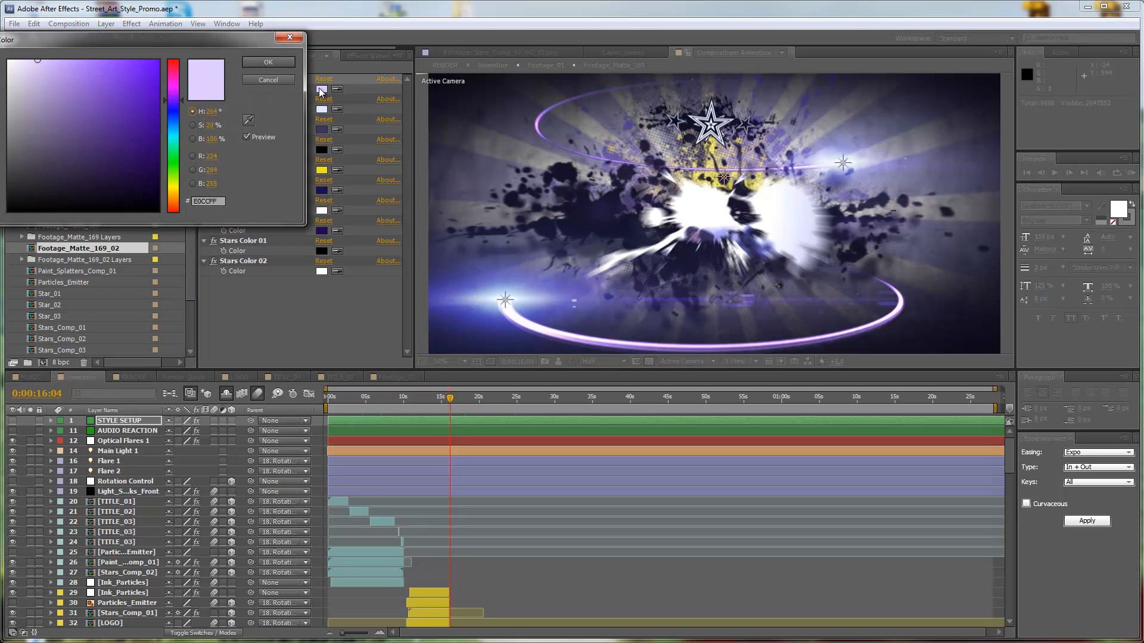
{"action": "left_click", "coordinate": [174, 136]}
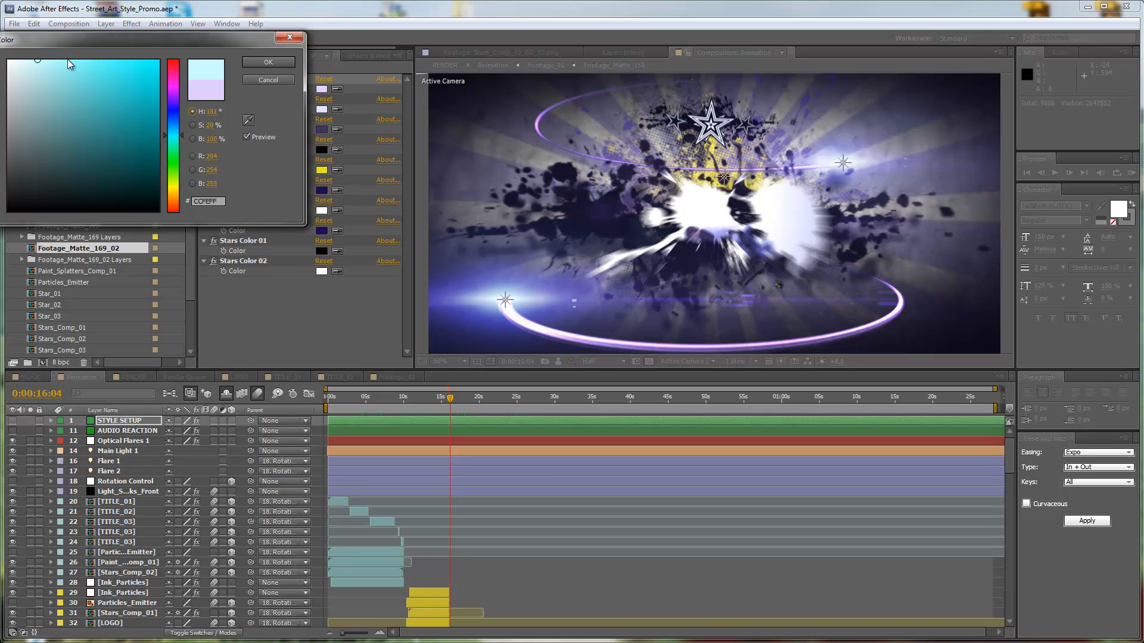
{"action": "left_click", "coordinate": [264, 63]}
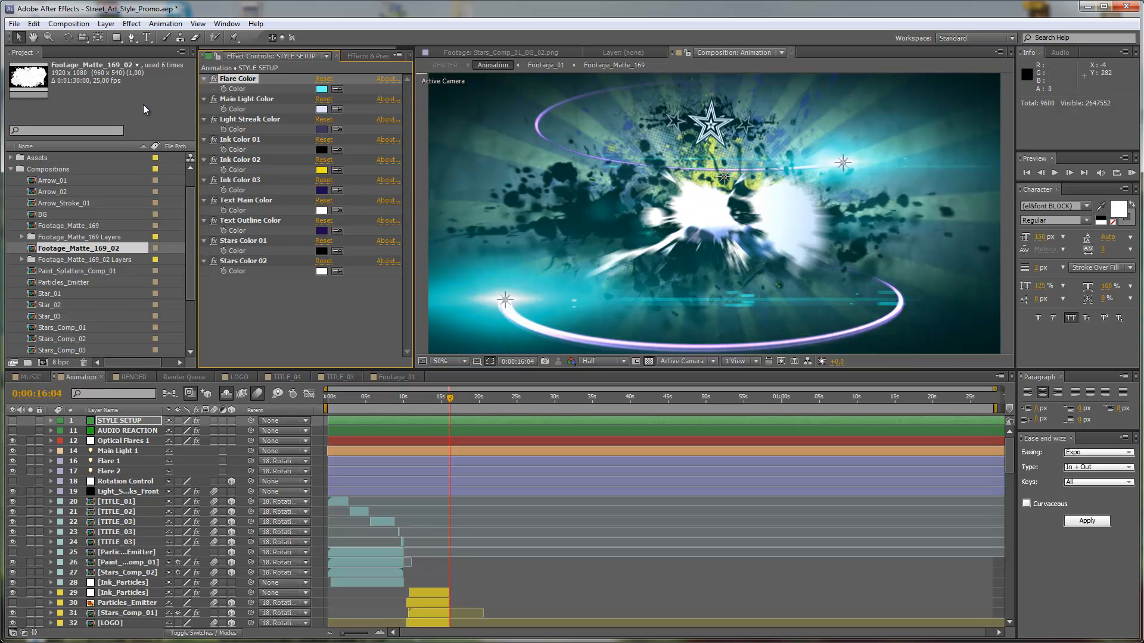
Set the Main Light Color of the STYLE SETUP layer to a pale cream yellow, FFFAE0.
{"action": "left_click", "coordinate": [321, 109]}
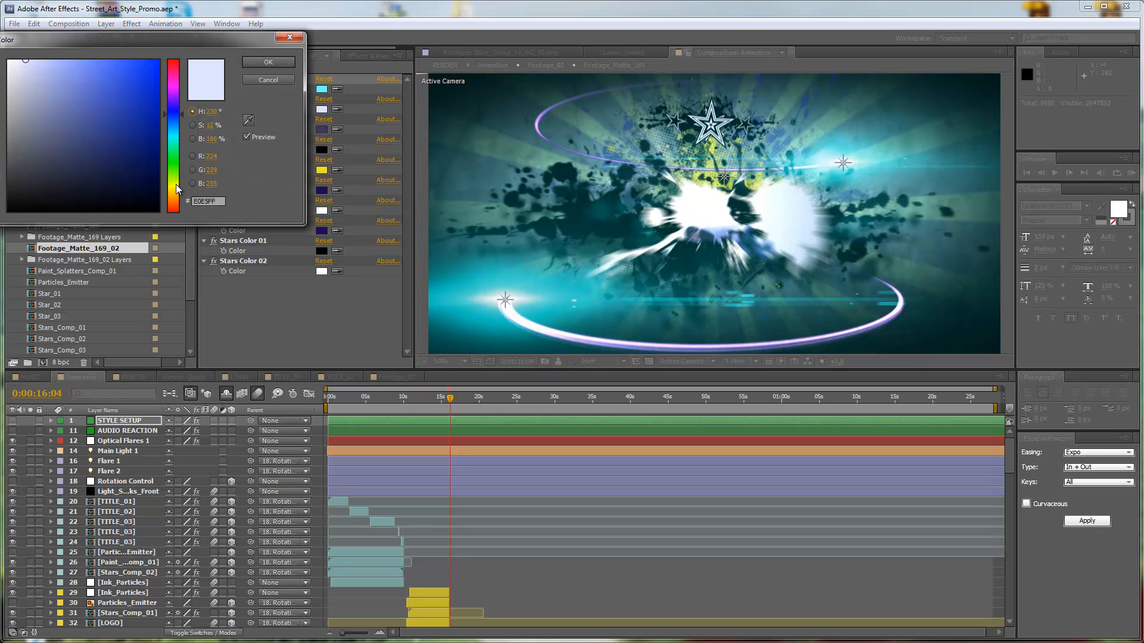
{"action": "left_click_drag", "start_coordinate": [177, 184], "coordinate": [177, 191]}
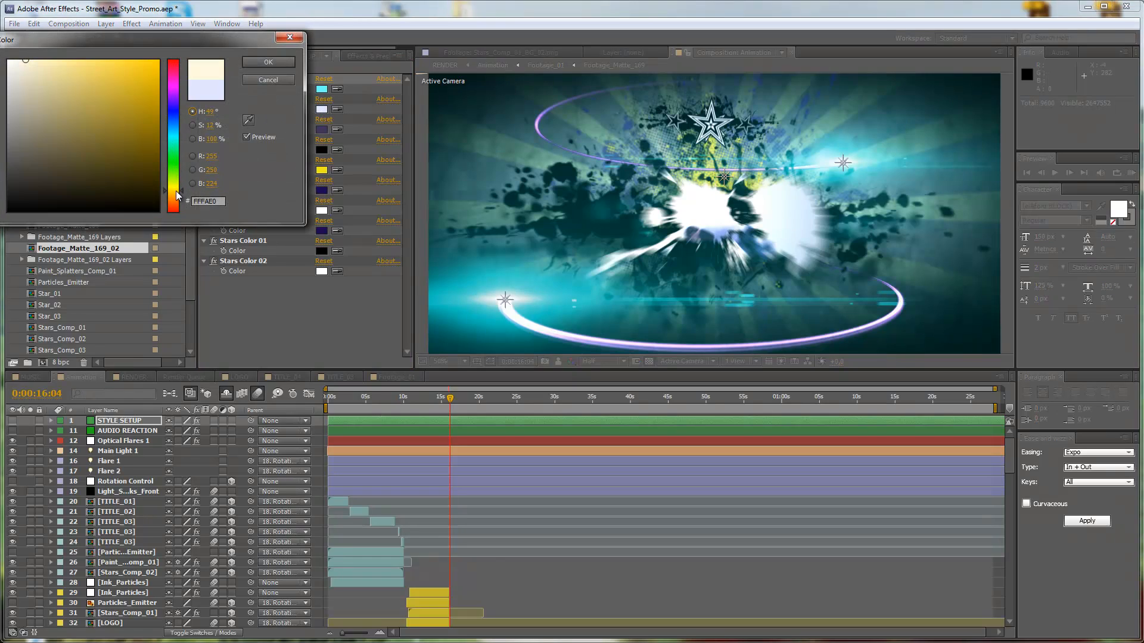
{"action": "left_click", "coordinate": [265, 67]}
{"action": "left_click", "coordinate": [268, 63]}
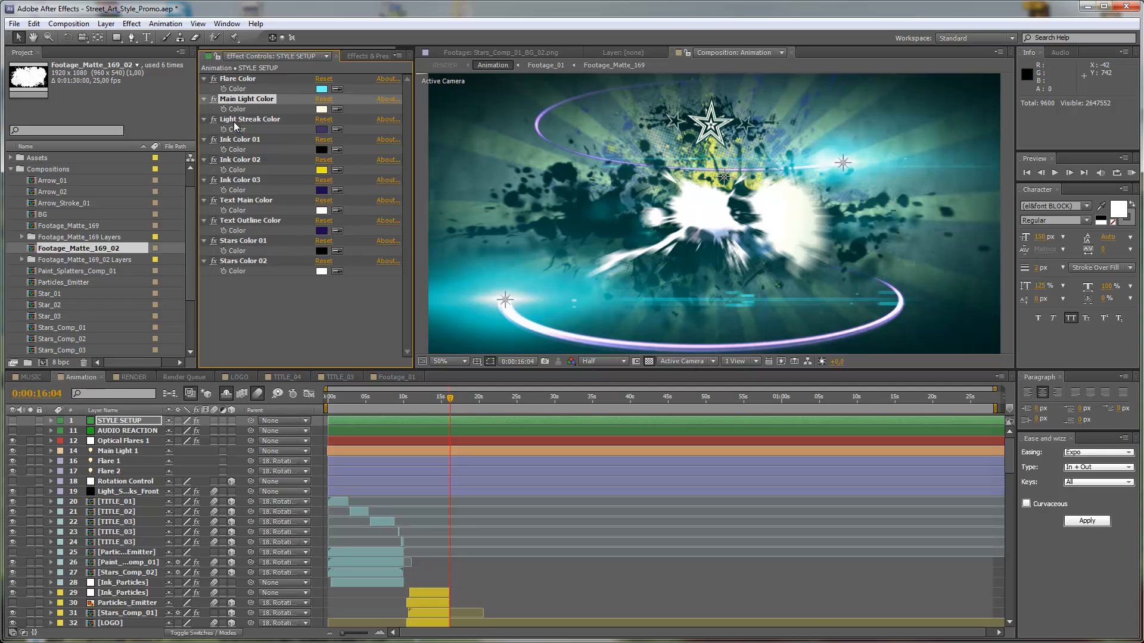
Set the Light Streak Color of the STYLE SETUP layer to dark teal, 315E59.
{"action": "left_click", "coordinate": [322, 130]}
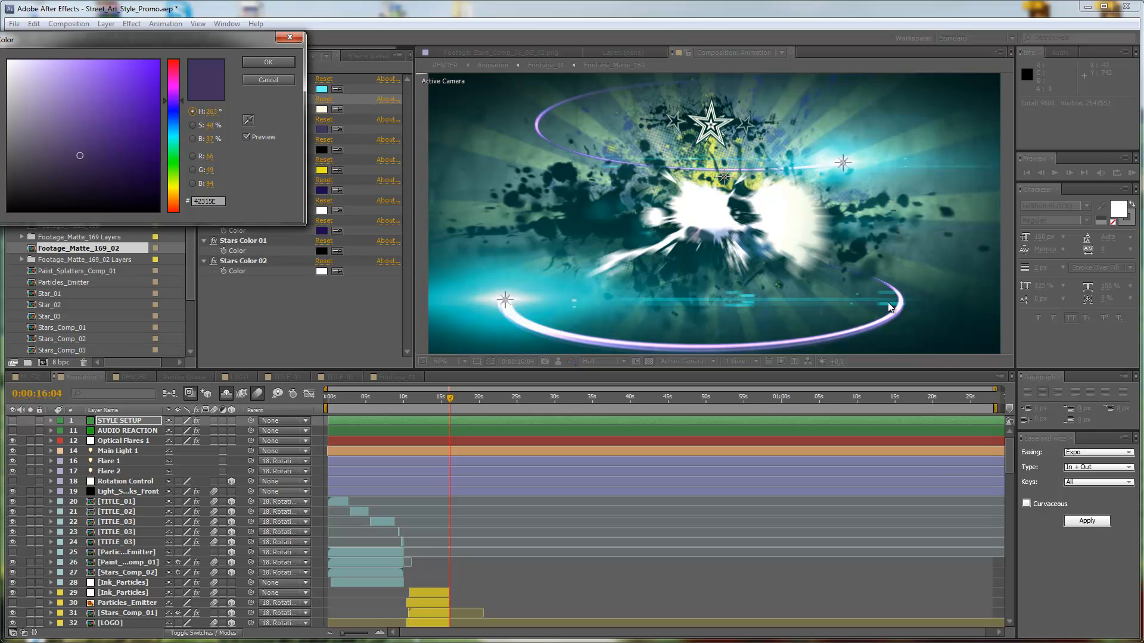
{"action": "left_click", "coordinate": [173, 143]}
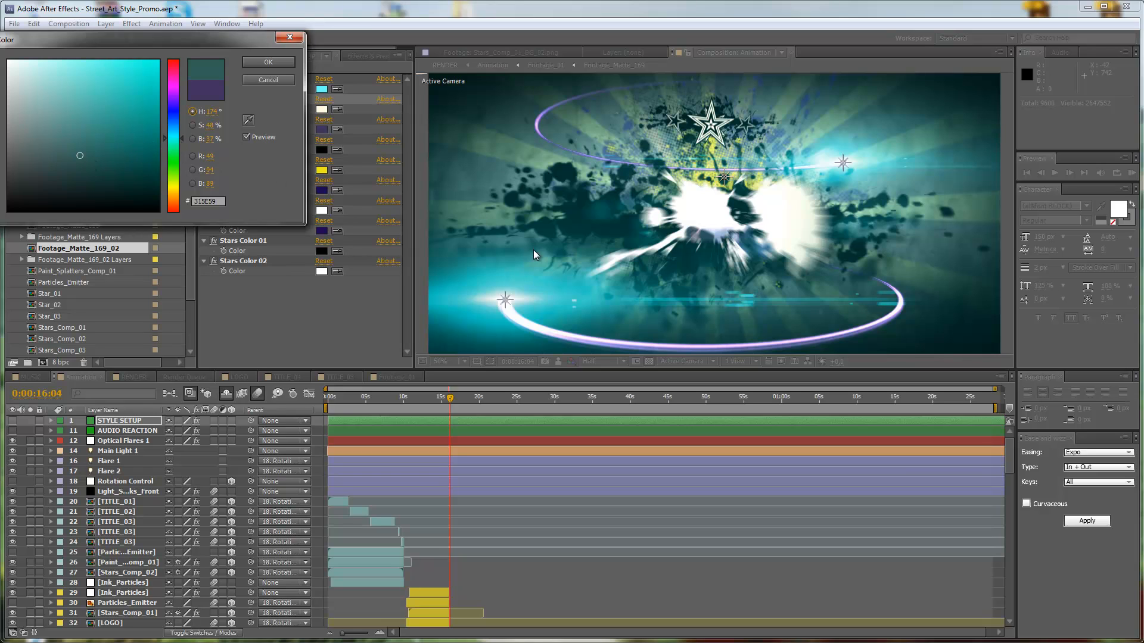
{"action": "left_click", "coordinate": [269, 62]}
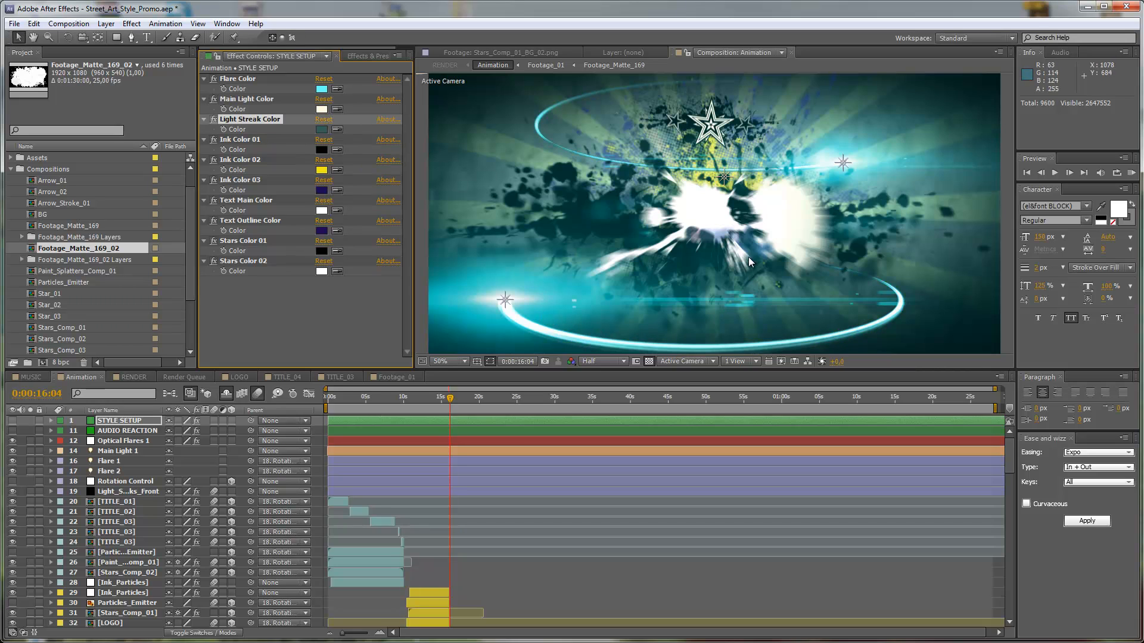
{"action": "left_click", "coordinate": [243, 140]}
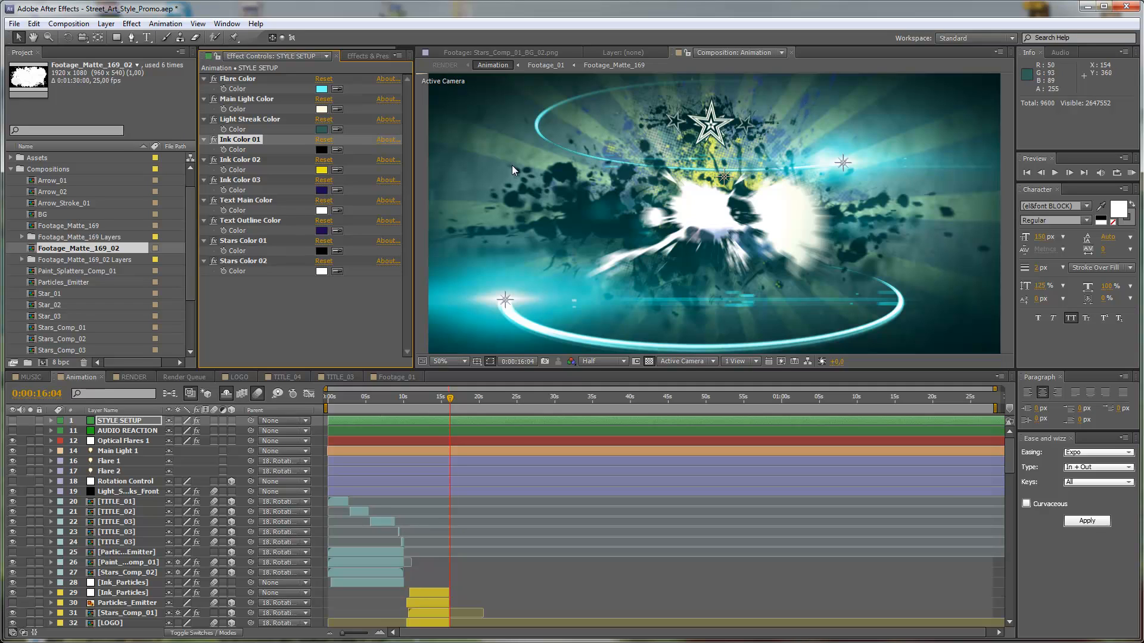
{"action": "left_click", "coordinate": [324, 149]}
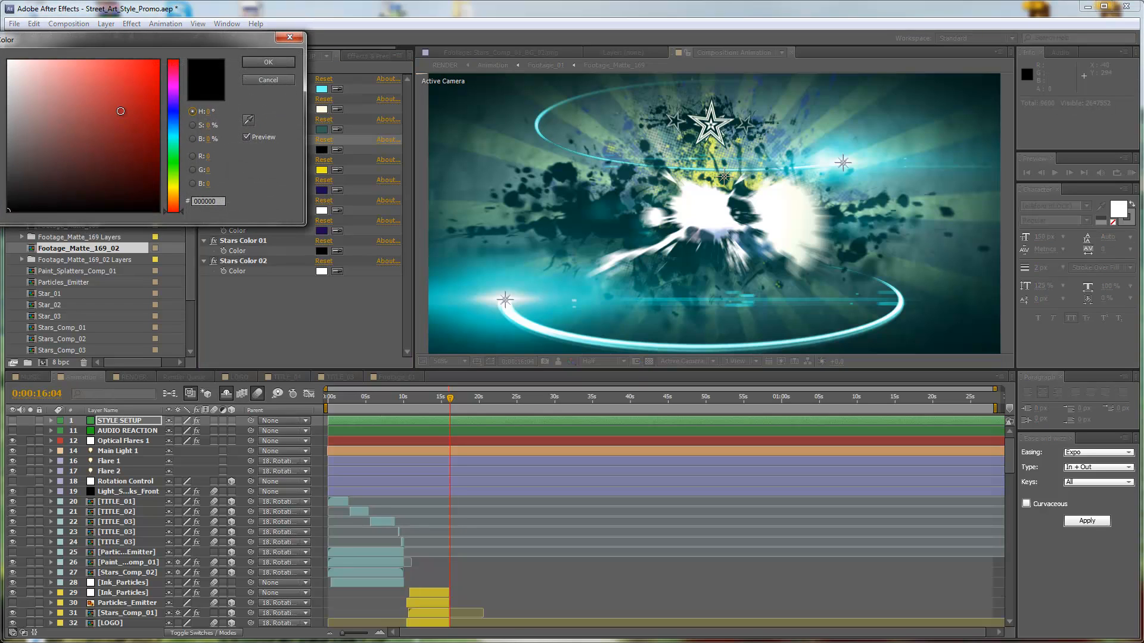
{"action": "left_click", "coordinate": [173, 193]}
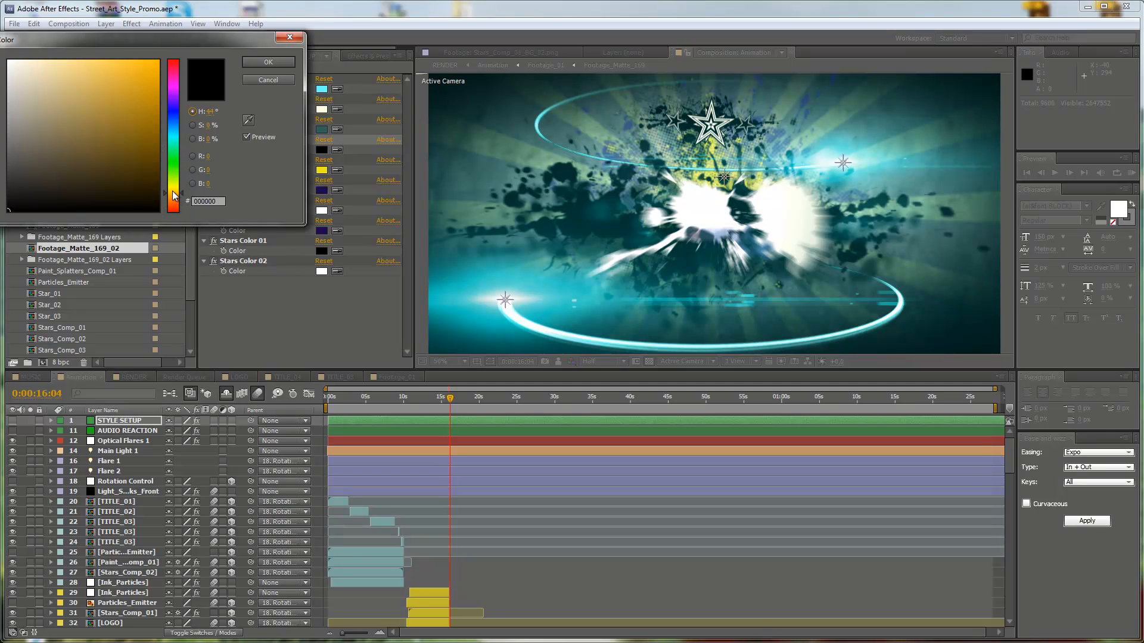
{"action": "left_click_drag", "start_coordinate": [140, 73], "coordinate": [141, 83]}
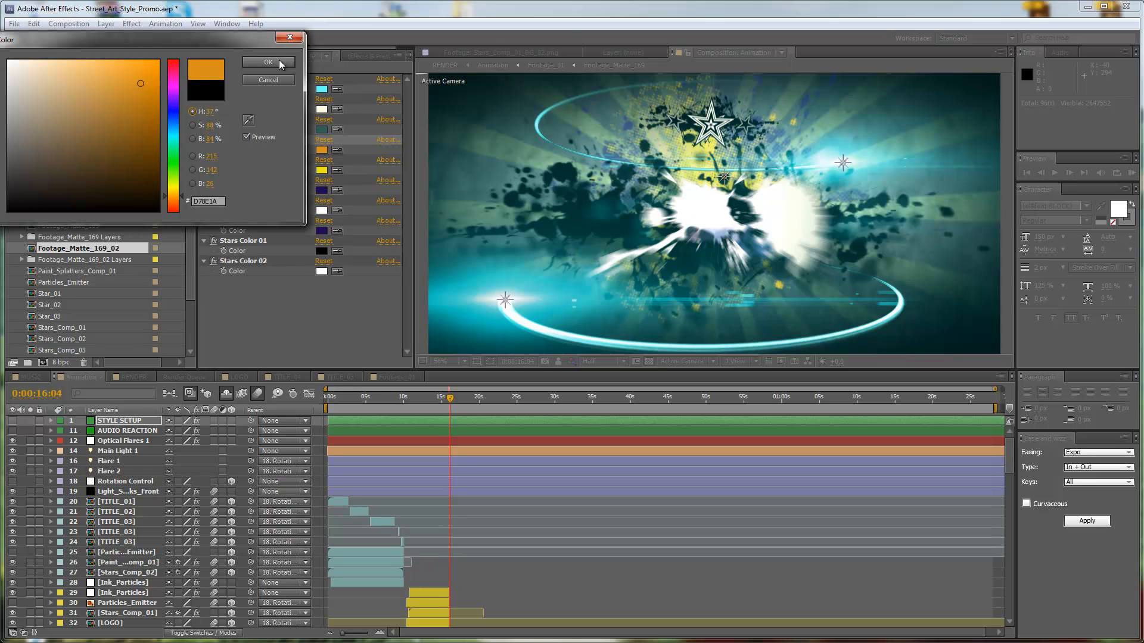
{"action": "left_click", "coordinate": [271, 82]}
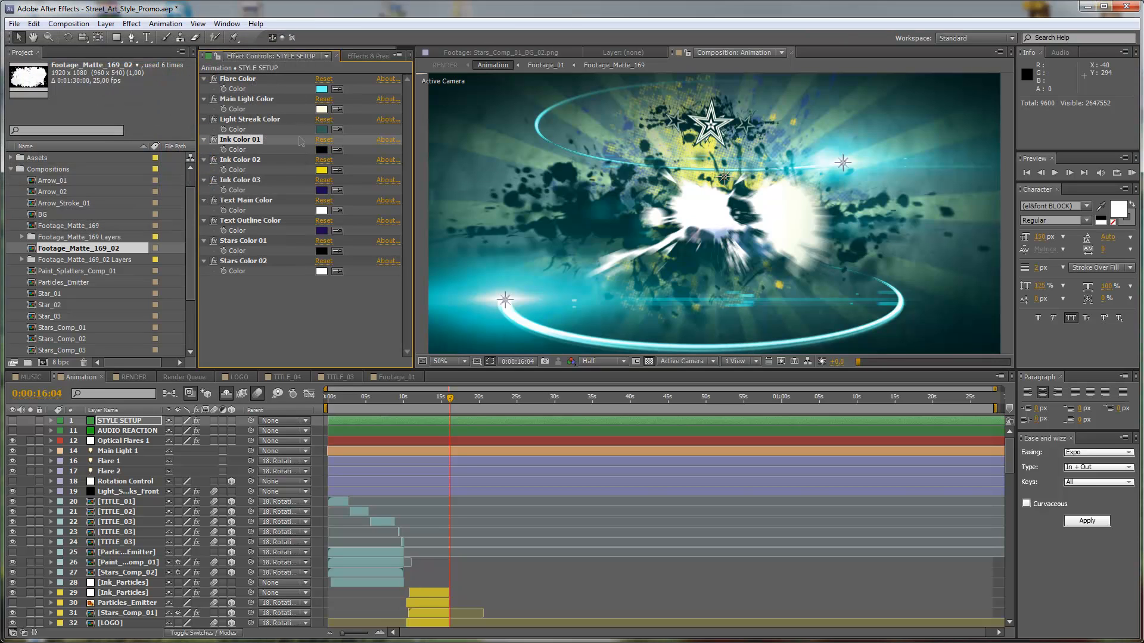
Set Ink Color 02 of the STYLE SETUP layer to a bright orange.
{"action": "left_click", "coordinate": [322, 170]}
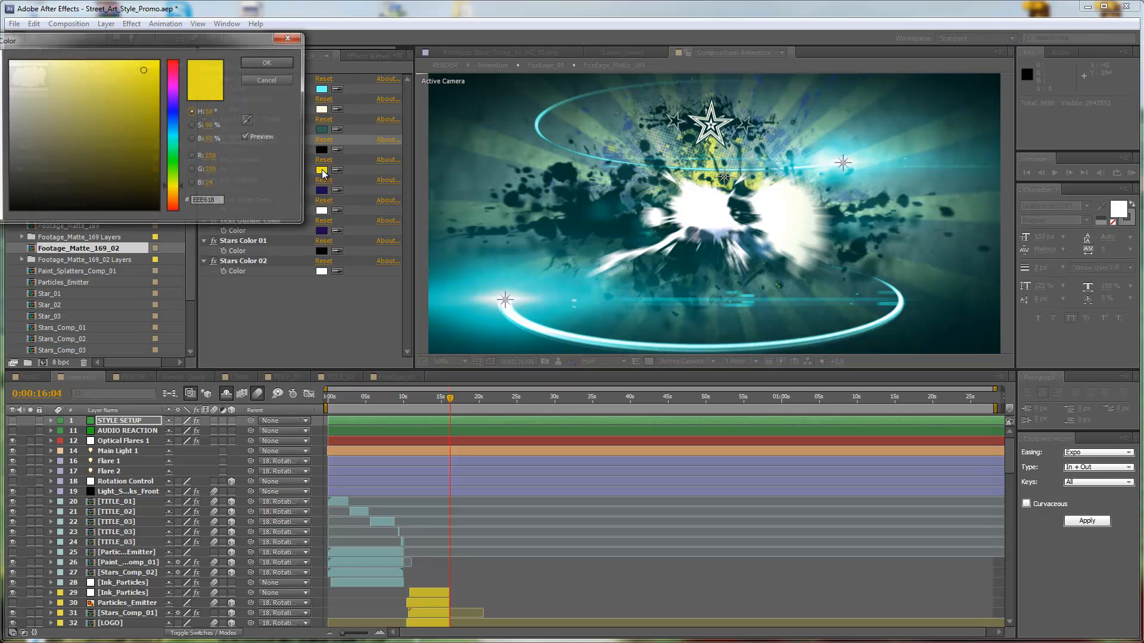
{"action": "left_click", "coordinate": [177, 197]}
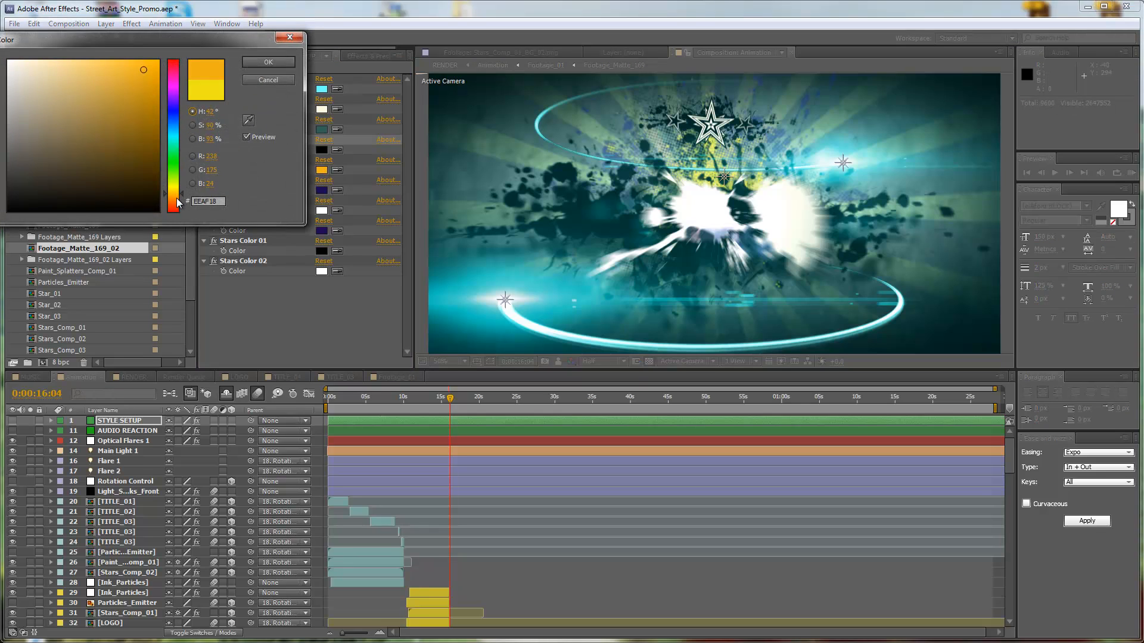
{"action": "left_click", "coordinate": [268, 62]}
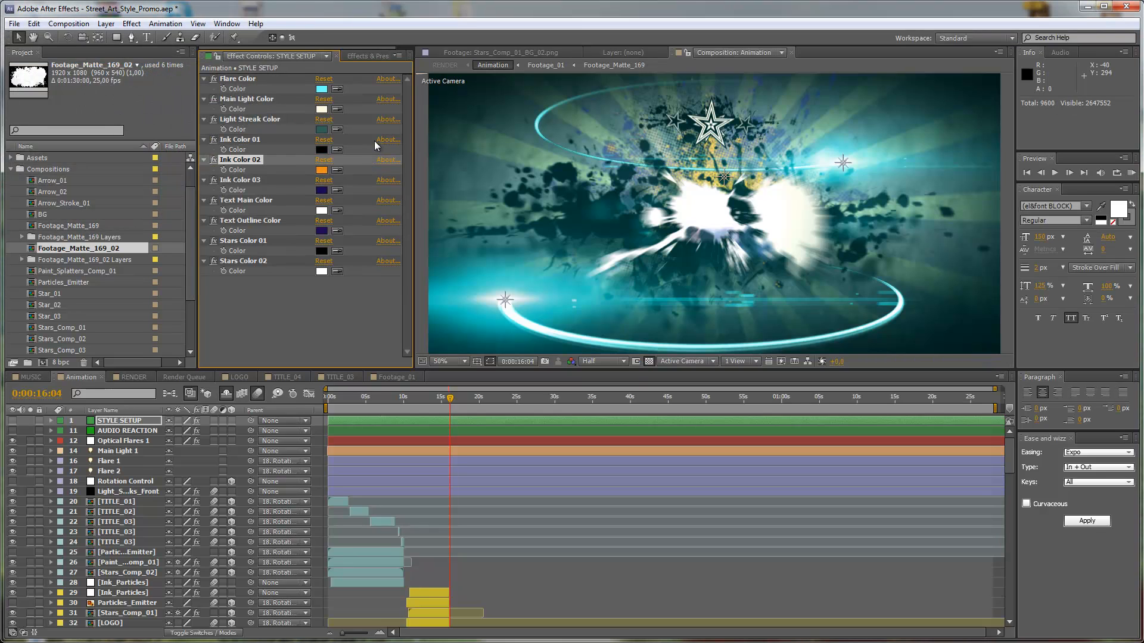
Set Ink Color 03 of the STYLE SETUP layer to teal, 11BFAD.
{"action": "left_click", "coordinate": [321, 191]}
{"action": "left_click", "coordinate": [179, 141]}
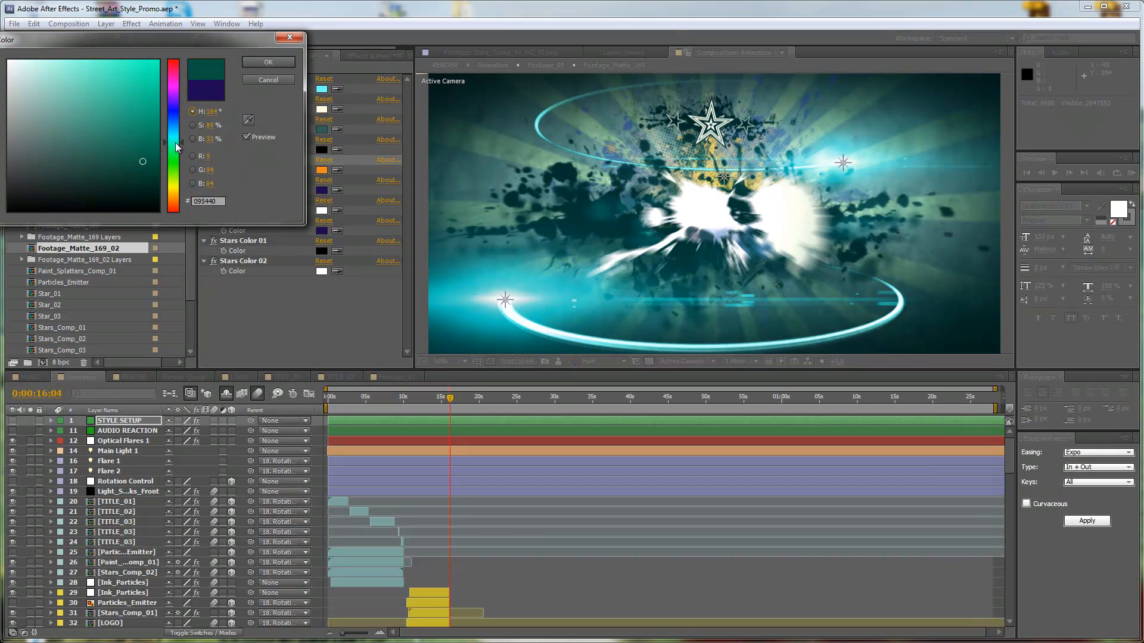
{"action": "left_click_drag", "start_coordinate": [177, 143], "coordinate": [177, 141]}
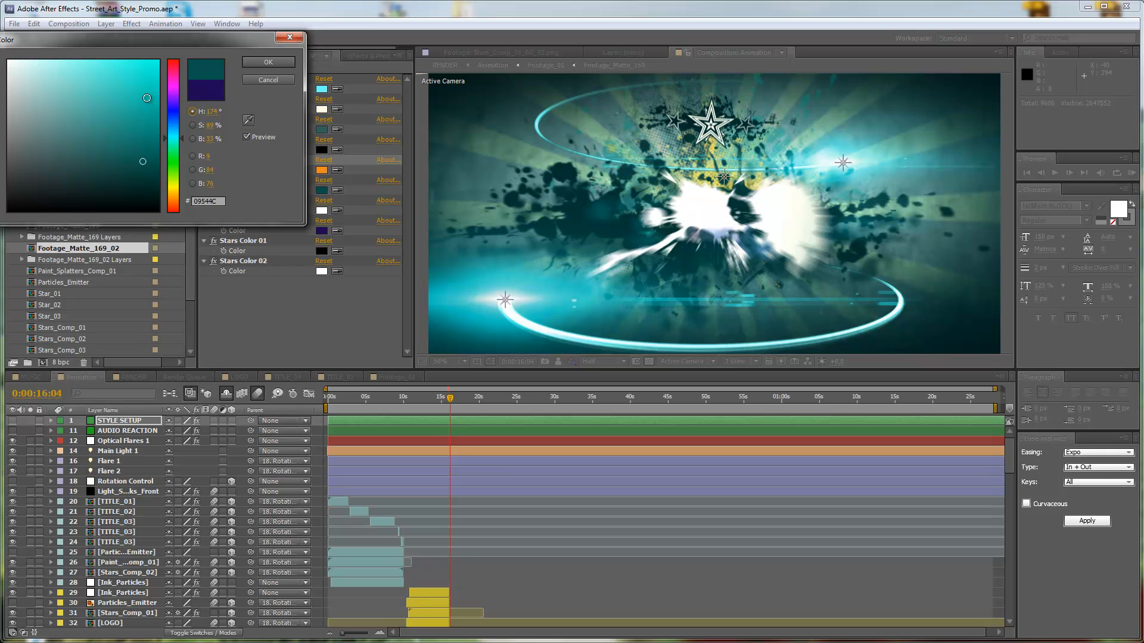
{"action": "left_click", "coordinate": [146, 98]}
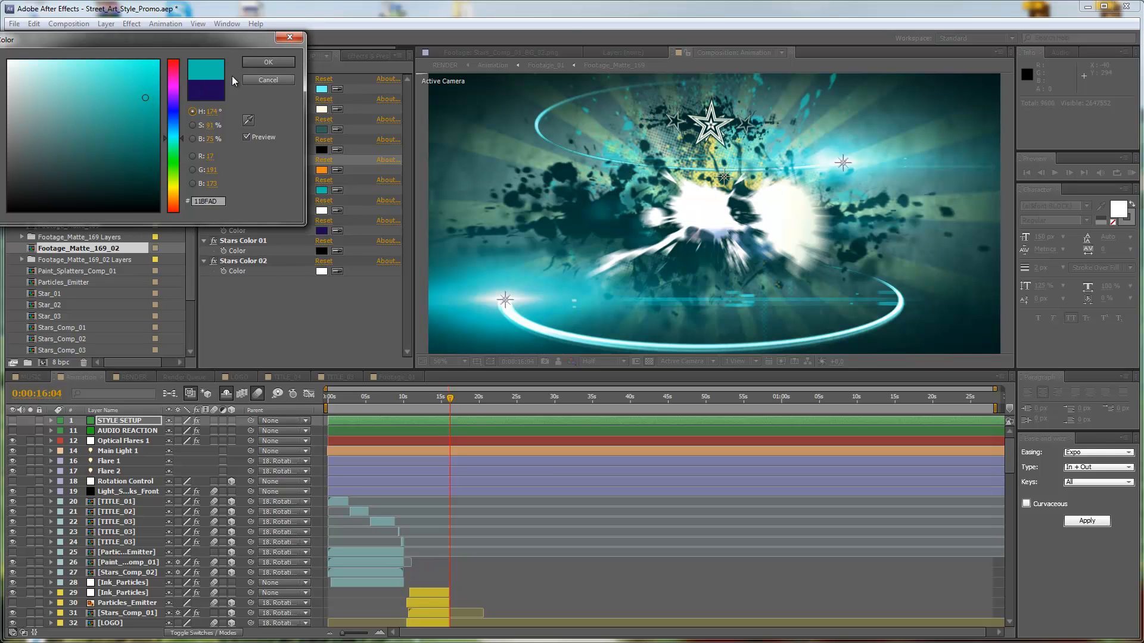
{"action": "left_click", "coordinate": [259, 62]}
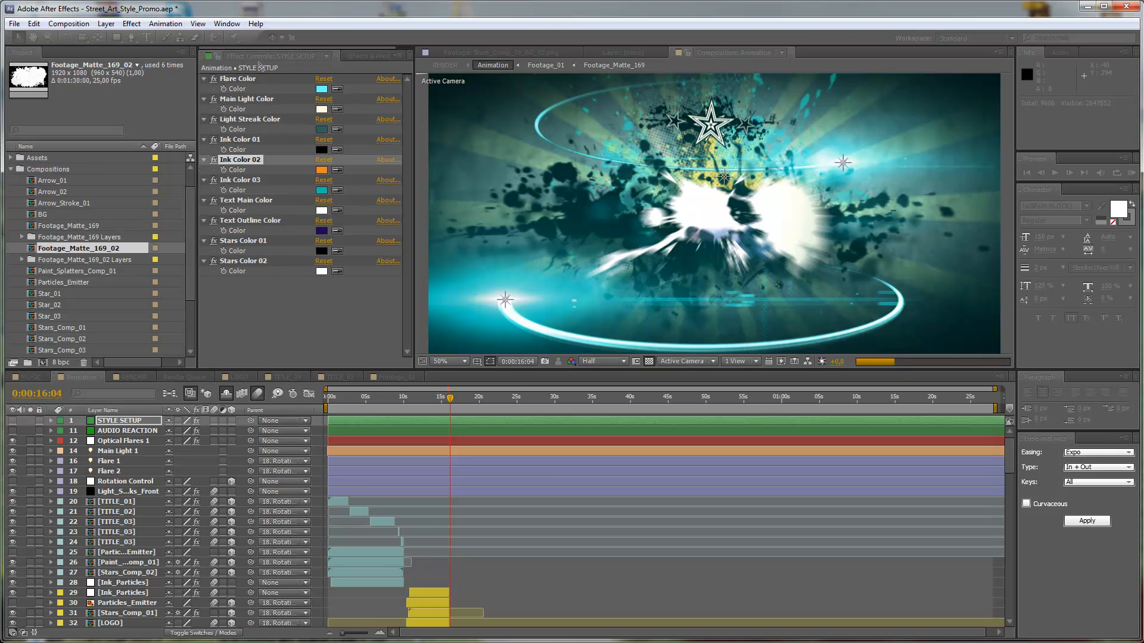
Darken Ink Color 02 of the STYLE SETUP layer to a deeper orange, C9720B.
{"action": "left_click", "coordinate": [321, 171]}
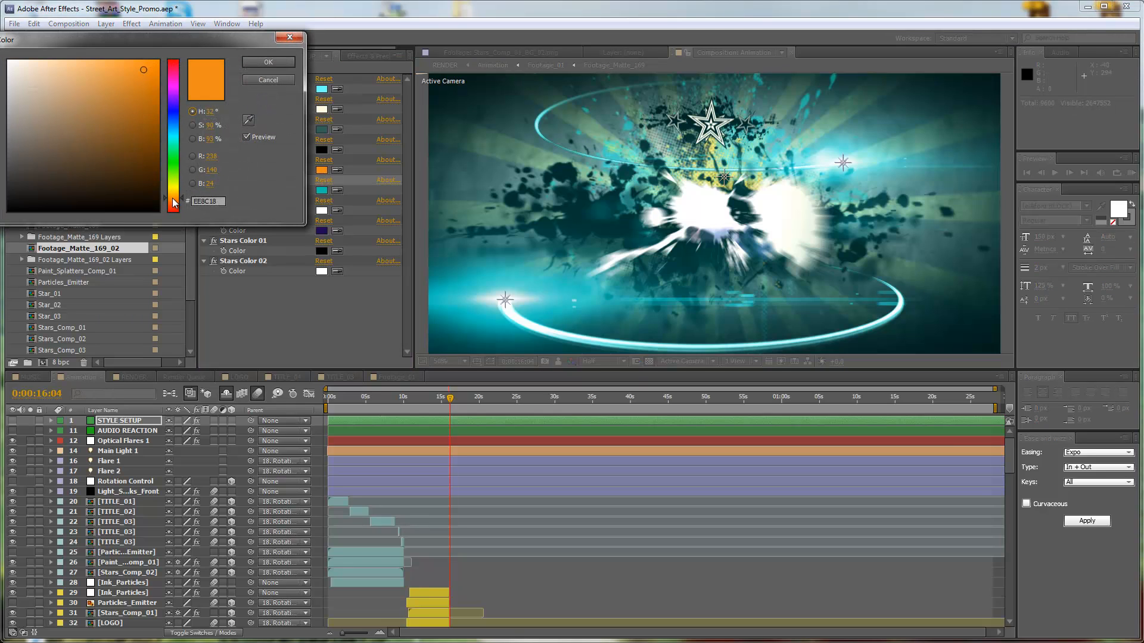
{"action": "left_click", "coordinate": [152, 93]}
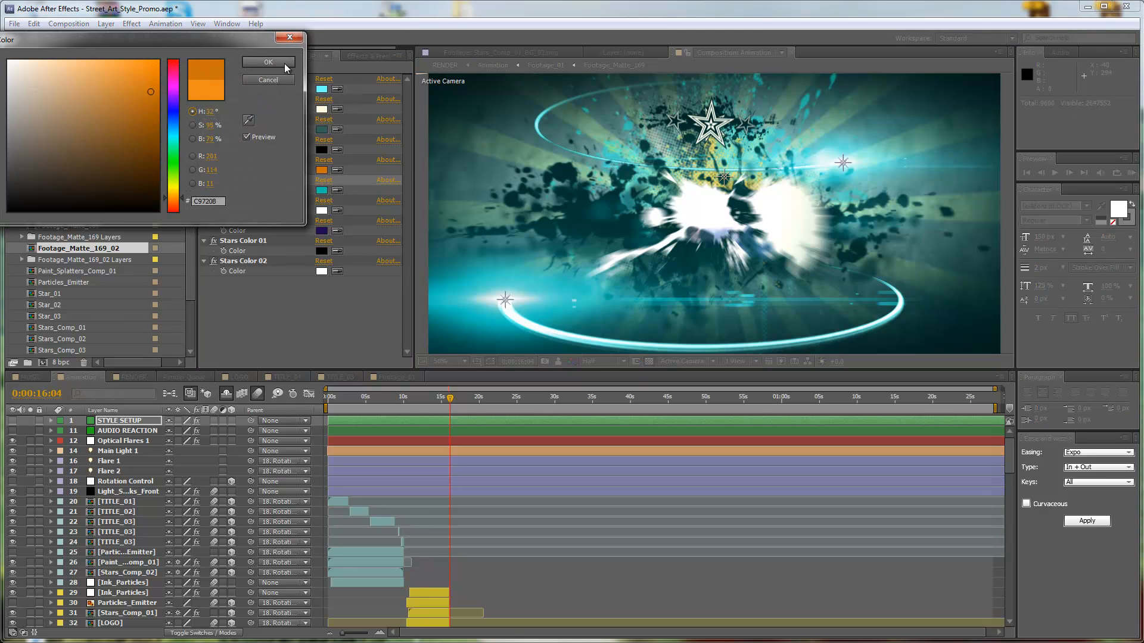
{"action": "left_click", "coordinate": [284, 63]}
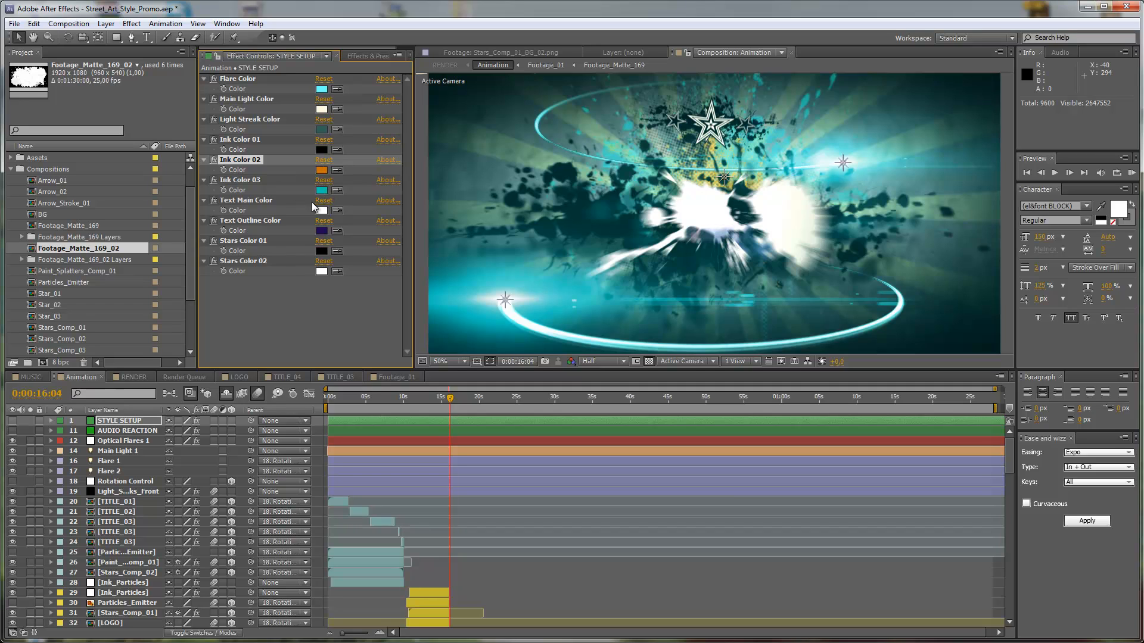
Show the Animation composition's frame at 0:00:17:14, where the first footage title is on screen.
{"action": "left_click", "coordinate": [244, 201]}
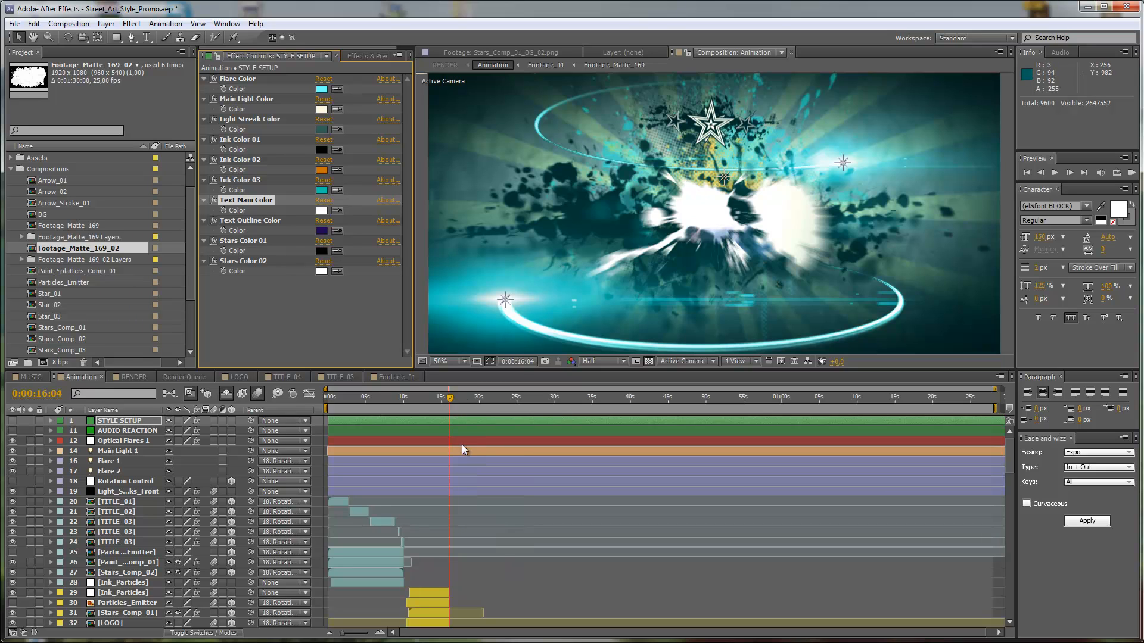
{"action": "scroll", "coordinate": [466, 430], "scroll_direction": "down", "scroll_amount": 1}
{"action": "scroll", "coordinate": [458, 451], "scroll_direction": "down", "scroll_amount": 1}
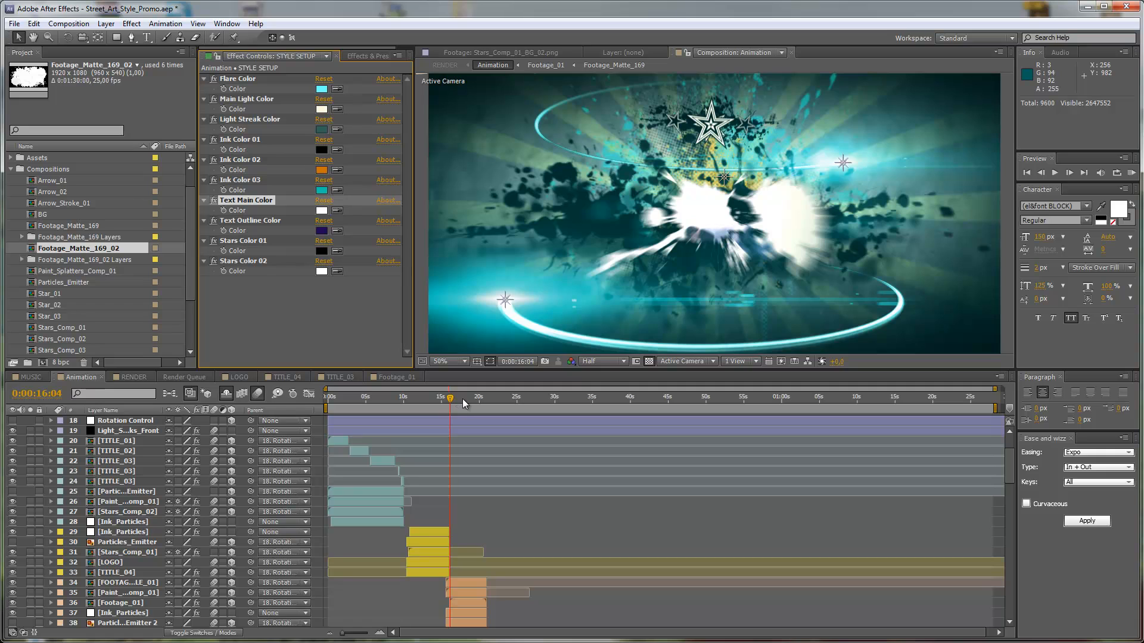
{"action": "left_click", "coordinate": [462, 398]}
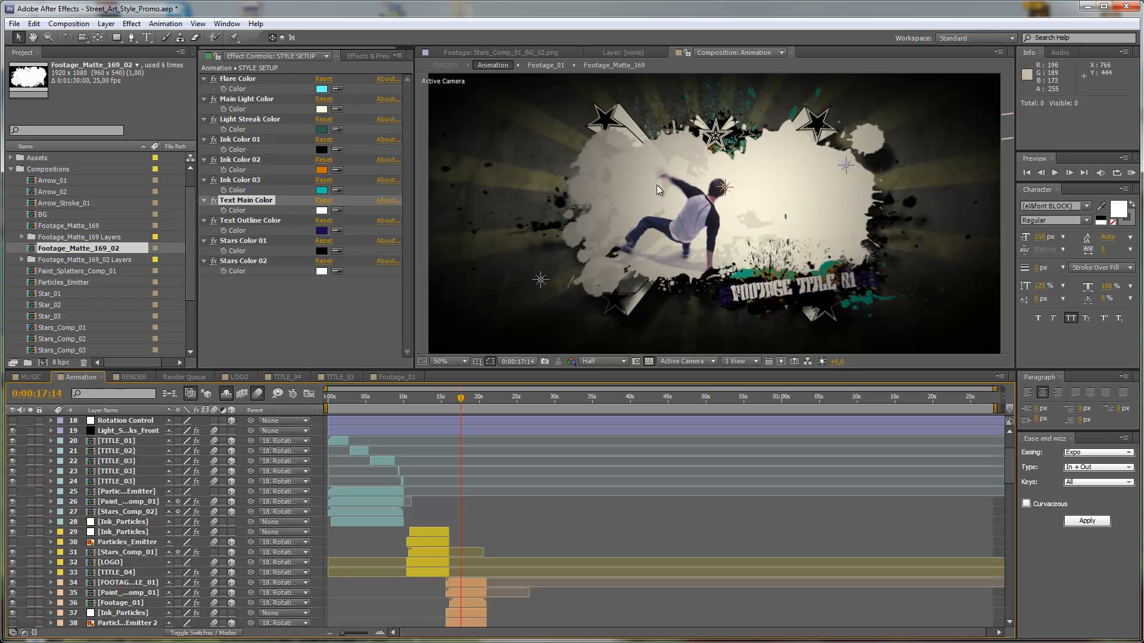
Set the Text Main Color of the STYLE SETUP layer to a pale cyan.
{"action": "left_click", "coordinate": [321, 211]}
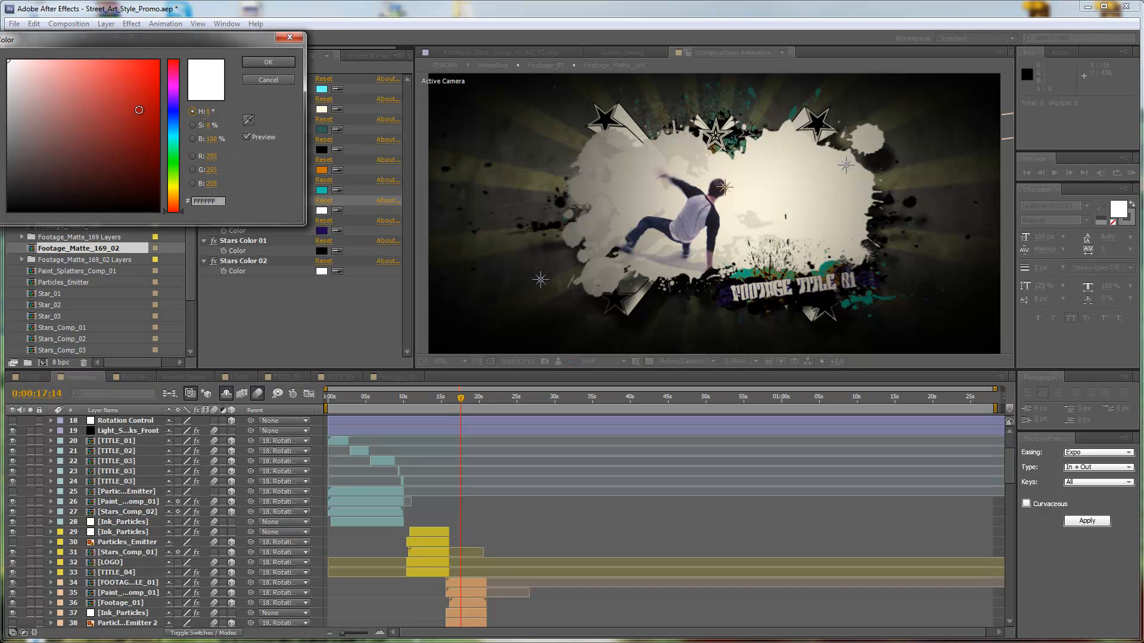
{"action": "left_click", "coordinate": [175, 140]}
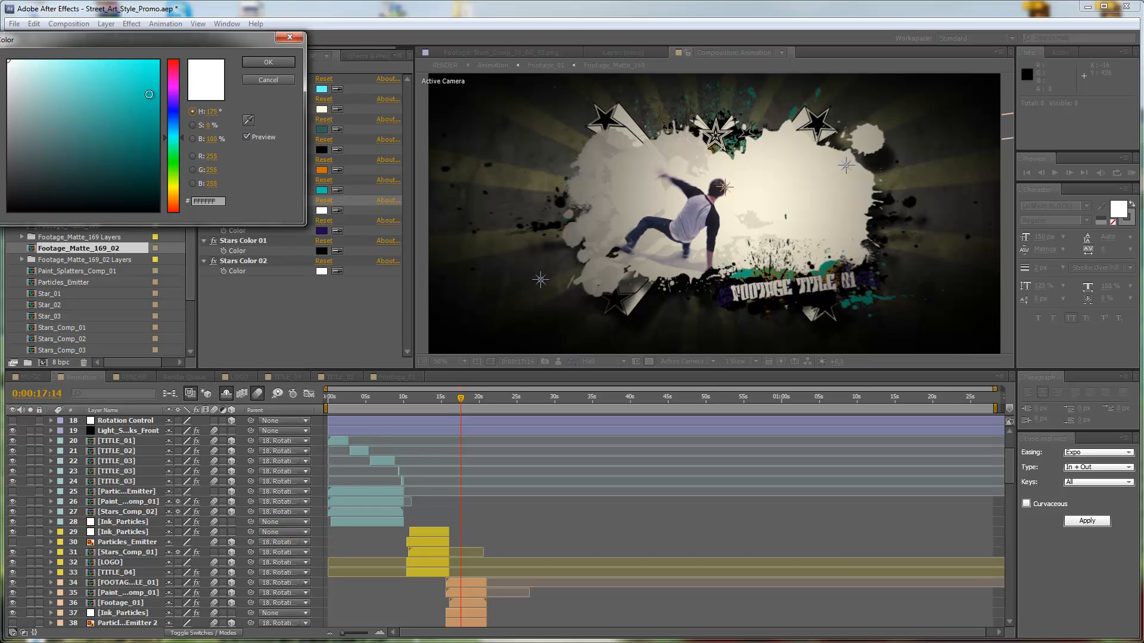
{"action": "left_click", "coordinate": [57, 63]}
{"action": "left_click", "coordinate": [259, 60]}
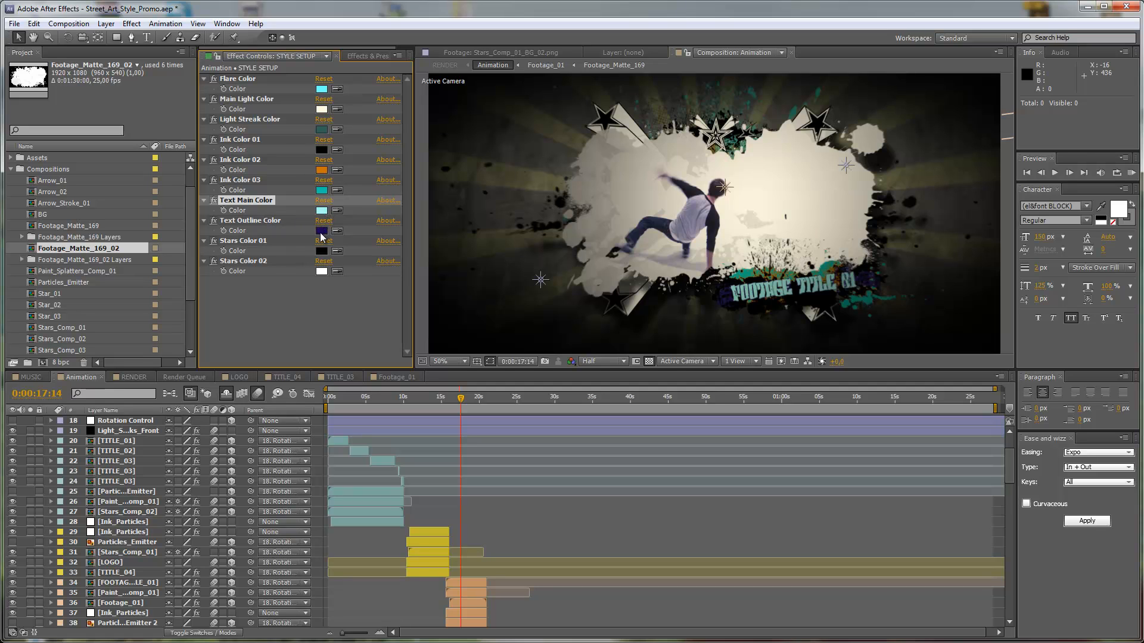
{"action": "left_click", "coordinate": [321, 232]}
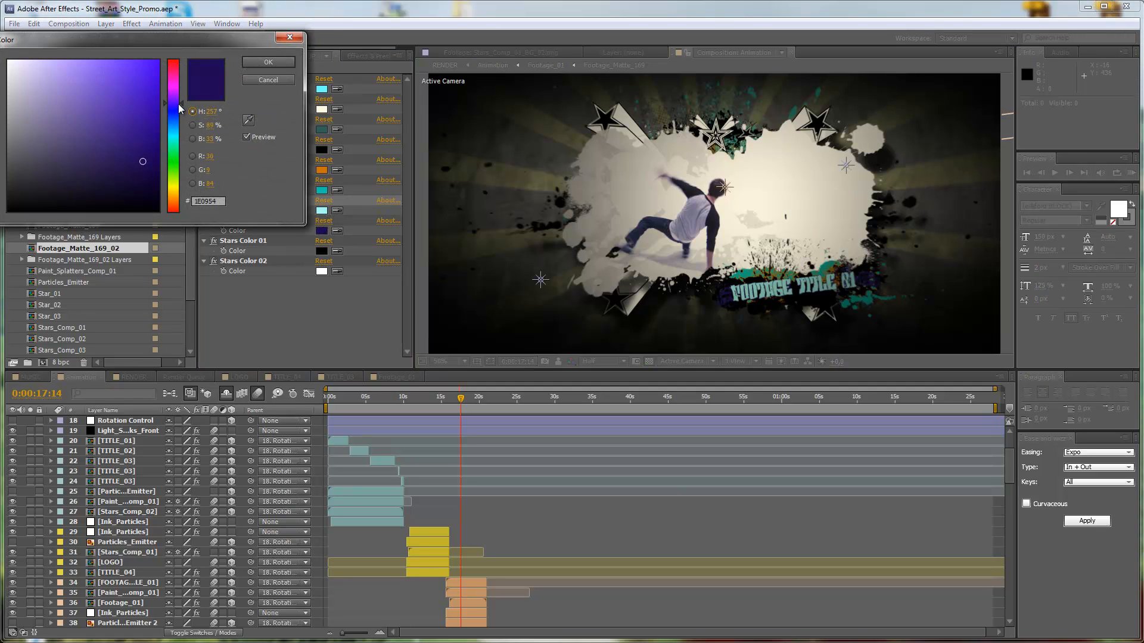
{"action": "left_click_drag", "start_coordinate": [183, 108], "coordinate": [179, 197]}
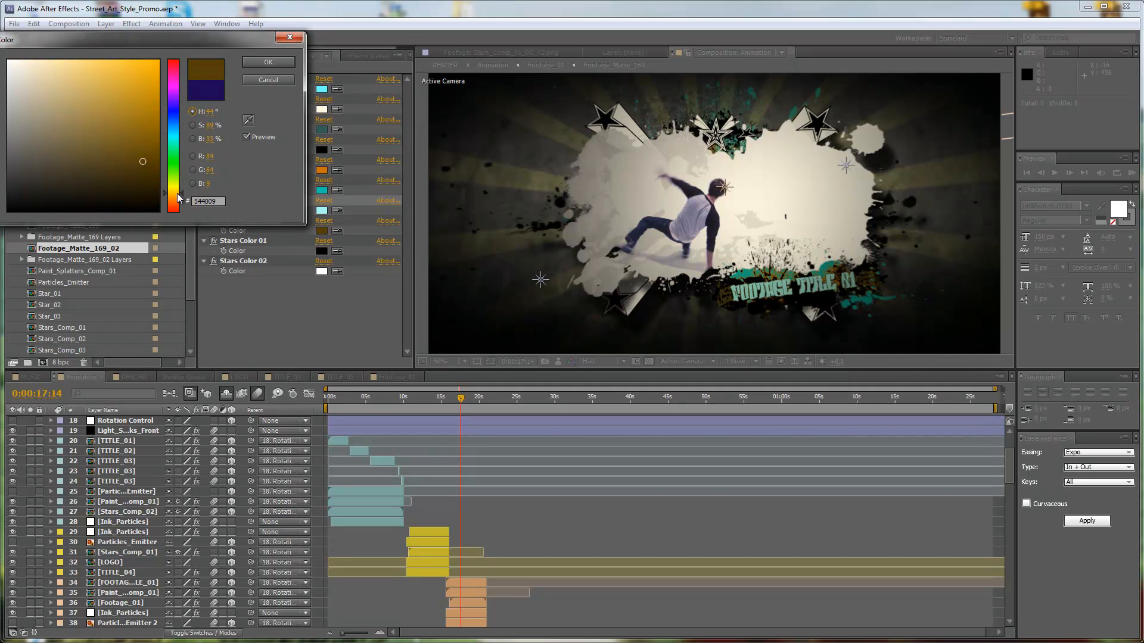
{"action": "left_click", "coordinate": [268, 80]}
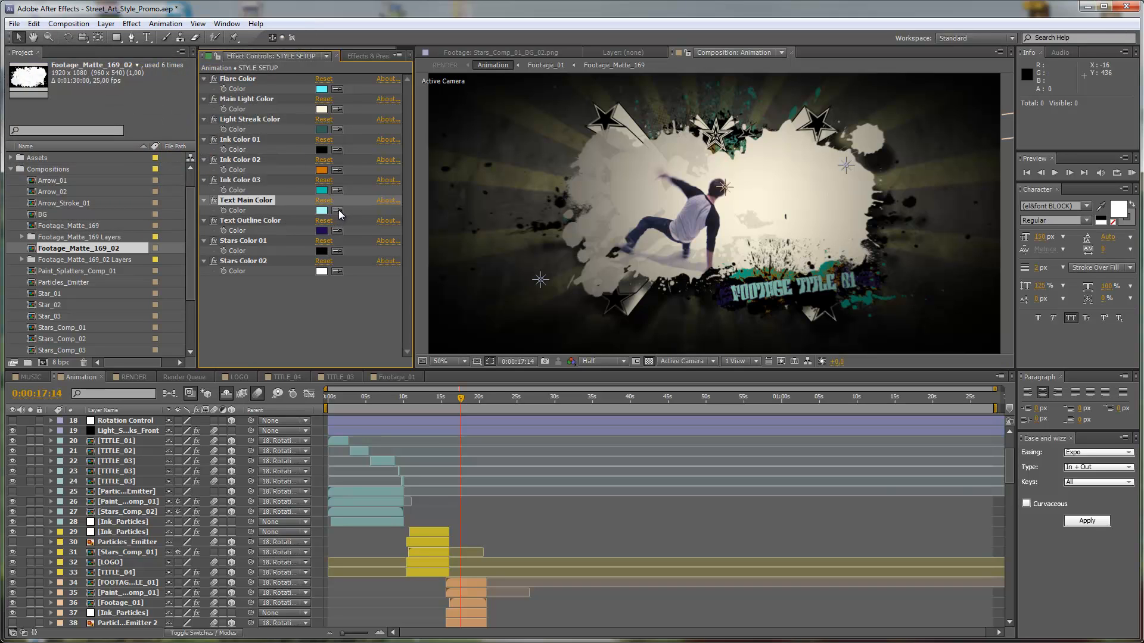
Sample the orange of Ink Color 02 for Text Outline Color and the teal of Ink Color 03 for Text Main Color.
{"action": "left_click", "coordinate": [338, 230]}
{"action": "left_click", "coordinate": [326, 170]}
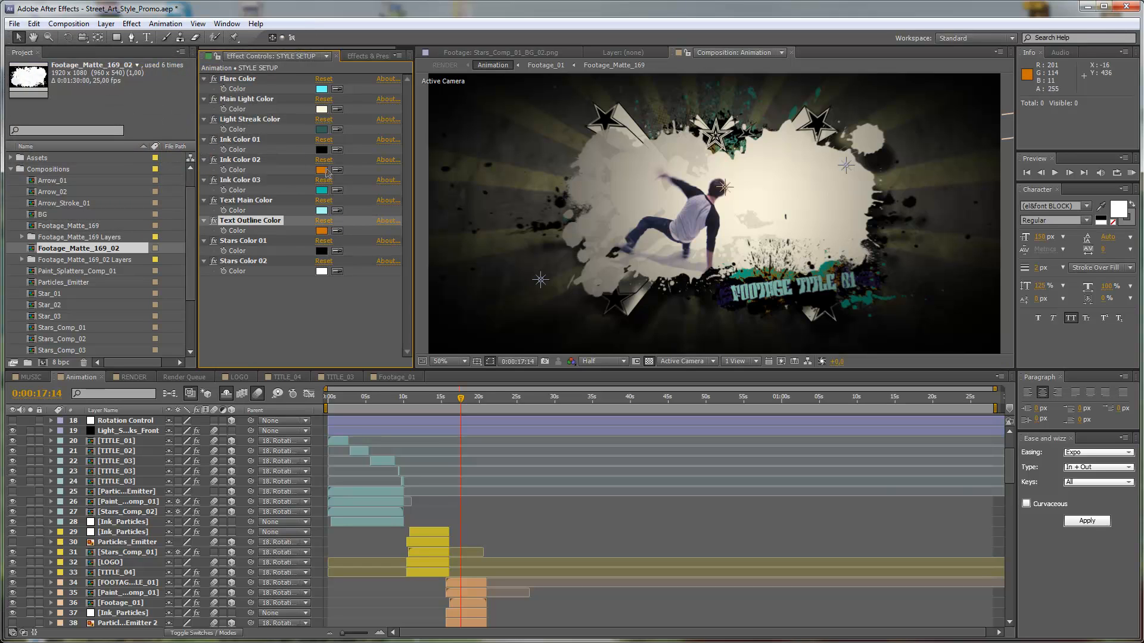
{"action": "left_click", "coordinate": [337, 210]}
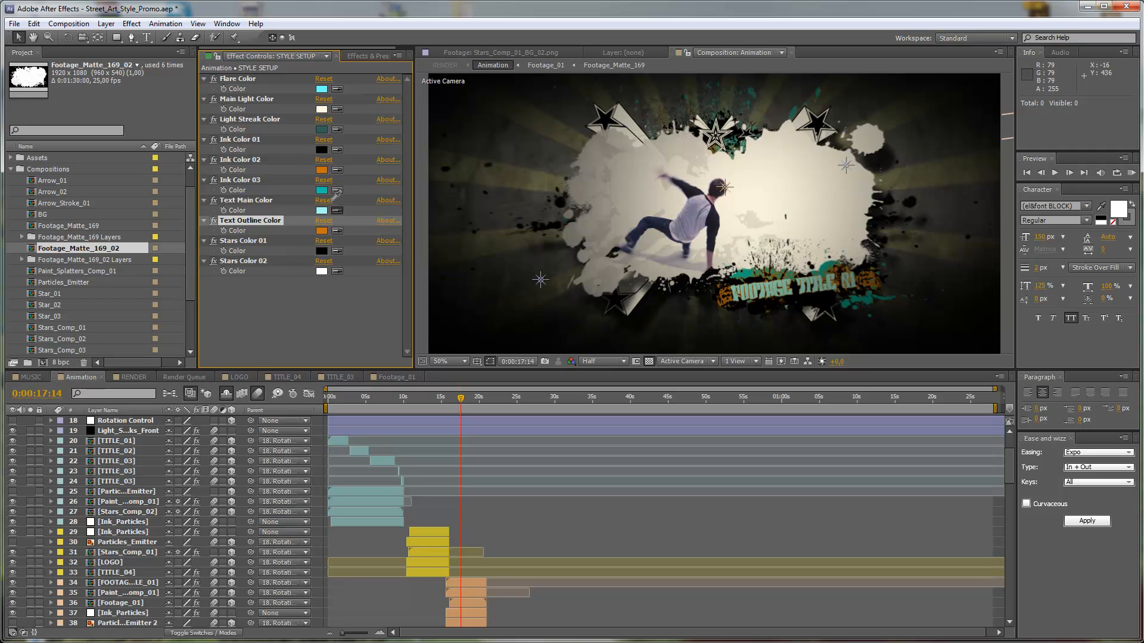
{"action": "left_click", "coordinate": [325, 190]}
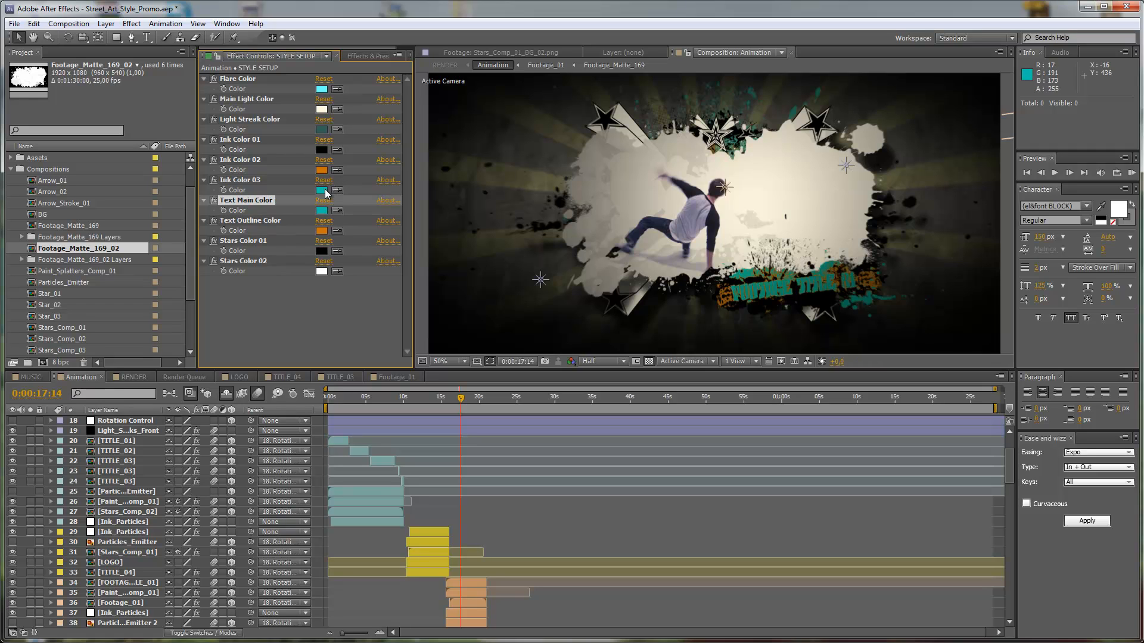
Set the Text Main Color of the STYLE SETUP layer to white.
{"action": "left_click", "coordinate": [320, 210]}
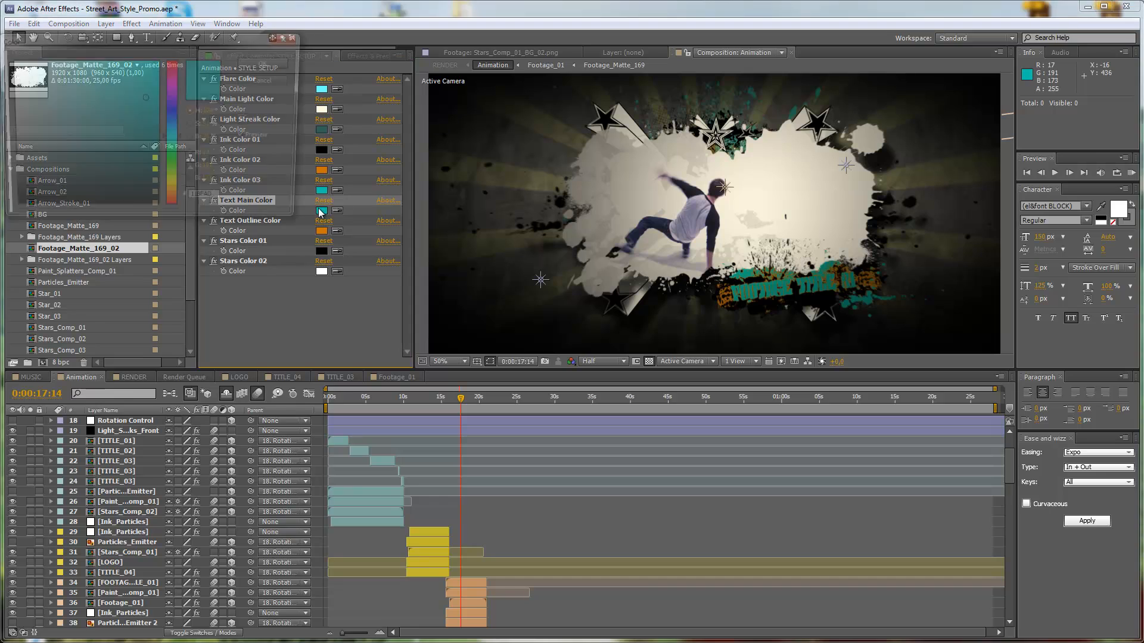
{"action": "left_click_drag", "start_coordinate": [23, 70], "coordinate": [5, 57]}
{"action": "left_click", "coordinate": [284, 66]}
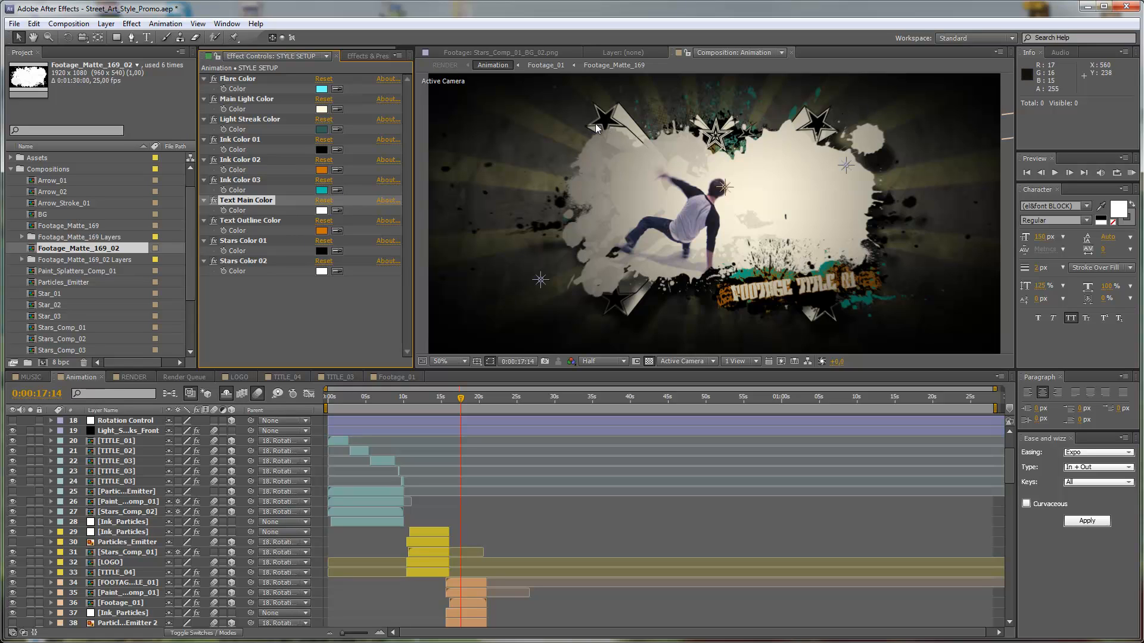
Try white for Stars Color 01 of the STYLE SETUP layer and return it to black, 000000.
{"action": "left_click", "coordinate": [322, 251]}
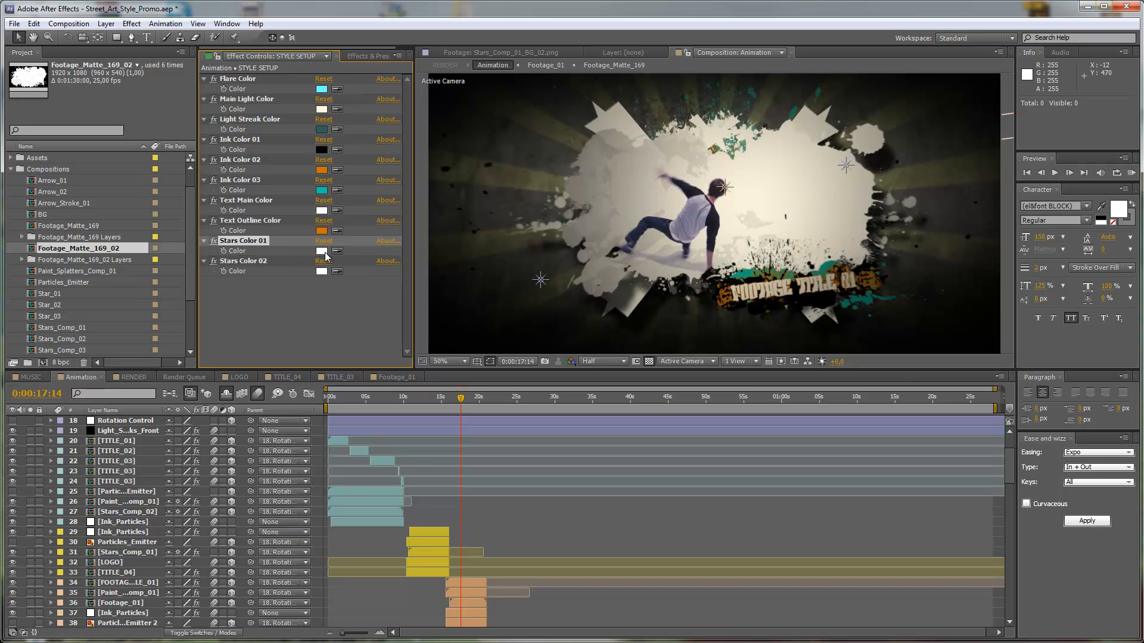
{"action": "left_click_drag", "start_coordinate": [102, 167], "coordinate": [2, 246]}
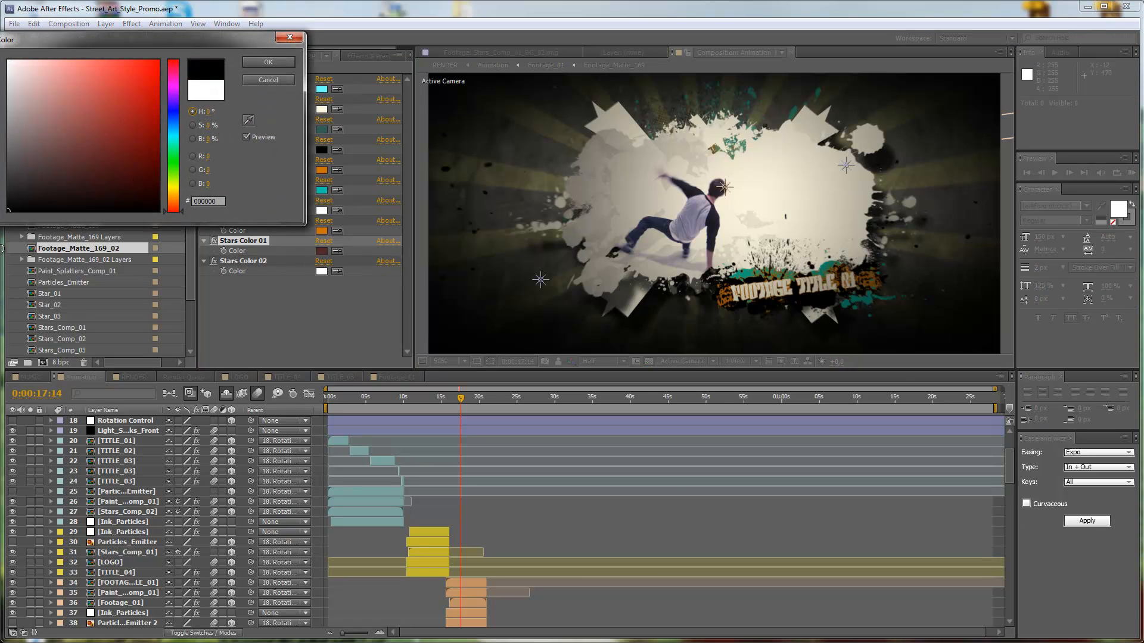
{"action": "left_click", "coordinate": [270, 64]}
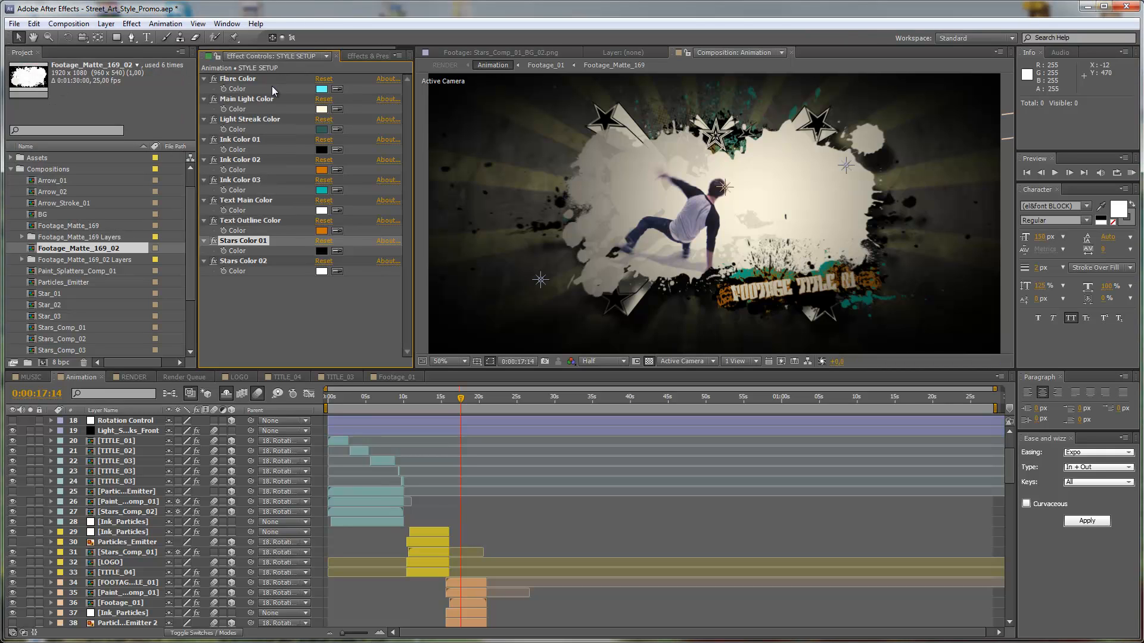
{"action": "left_click", "coordinate": [341, 268]}
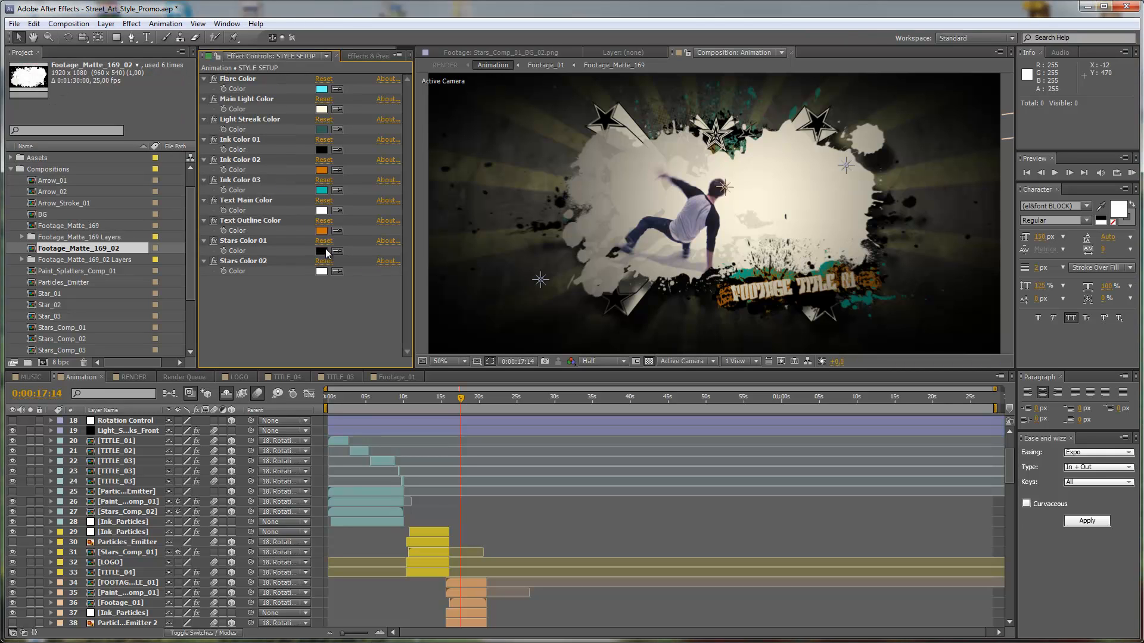
{"action": "left_click", "coordinate": [324, 250]}
{"action": "left_click", "coordinate": [265, 80]}
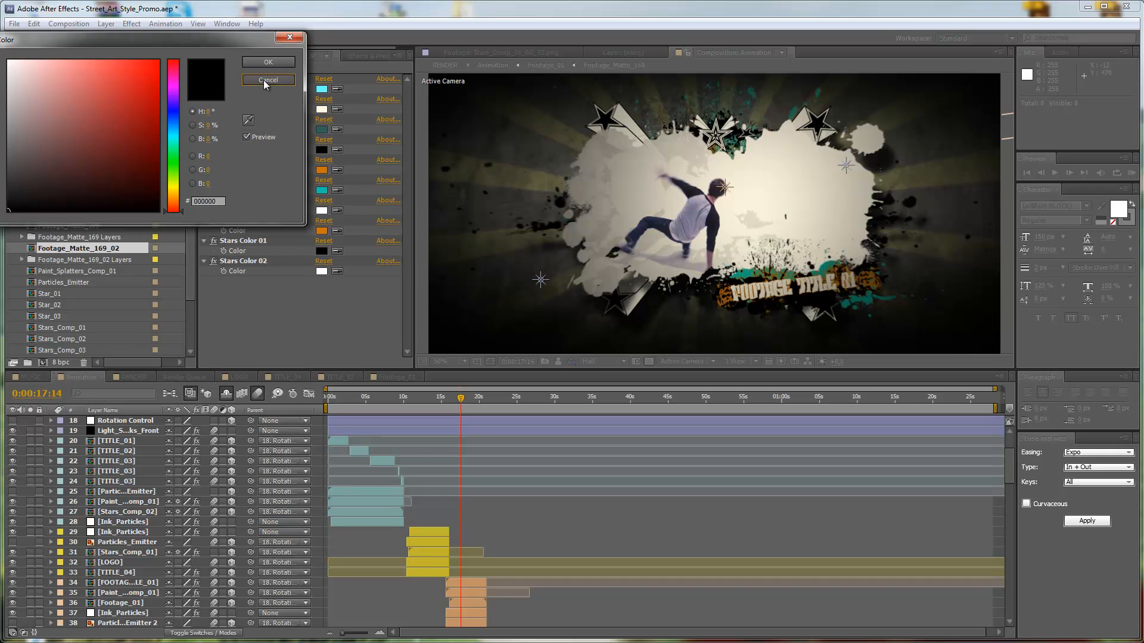
Swap the star colors by sampling black for Stars Color 02 and setting Stars Color 01 to white, FFFFFF.
{"action": "left_click", "coordinate": [337, 272]}
{"action": "left_click", "coordinate": [322, 252]}
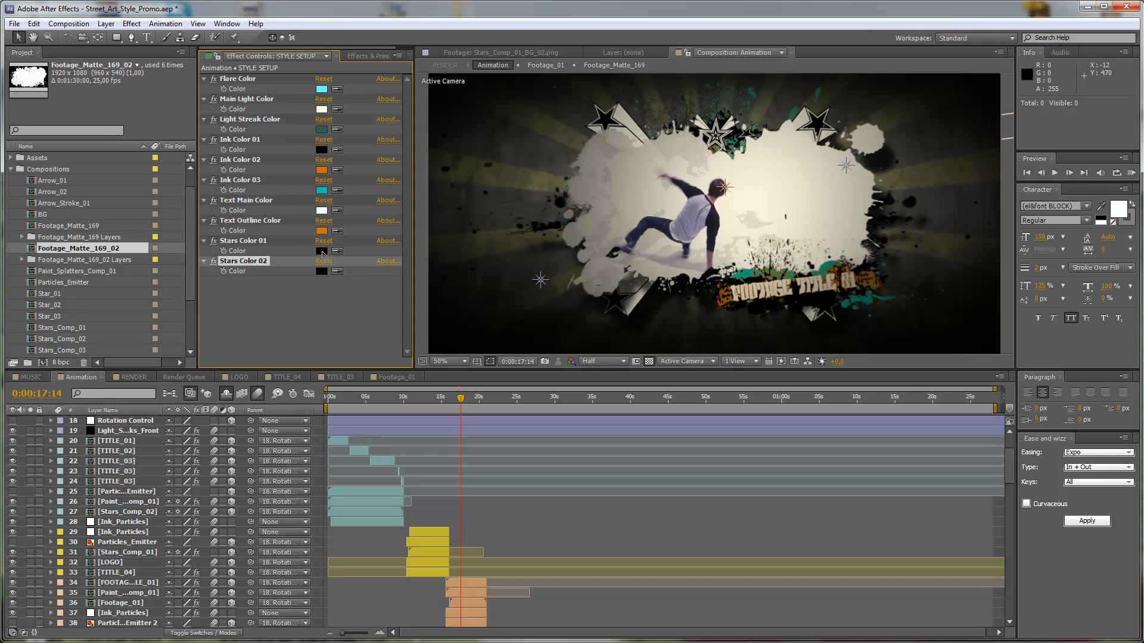
{"action": "left_click", "coordinate": [322, 253]}
{"action": "left_click_drag", "start_coordinate": [0, 54], "coordinate": [1, 42]}
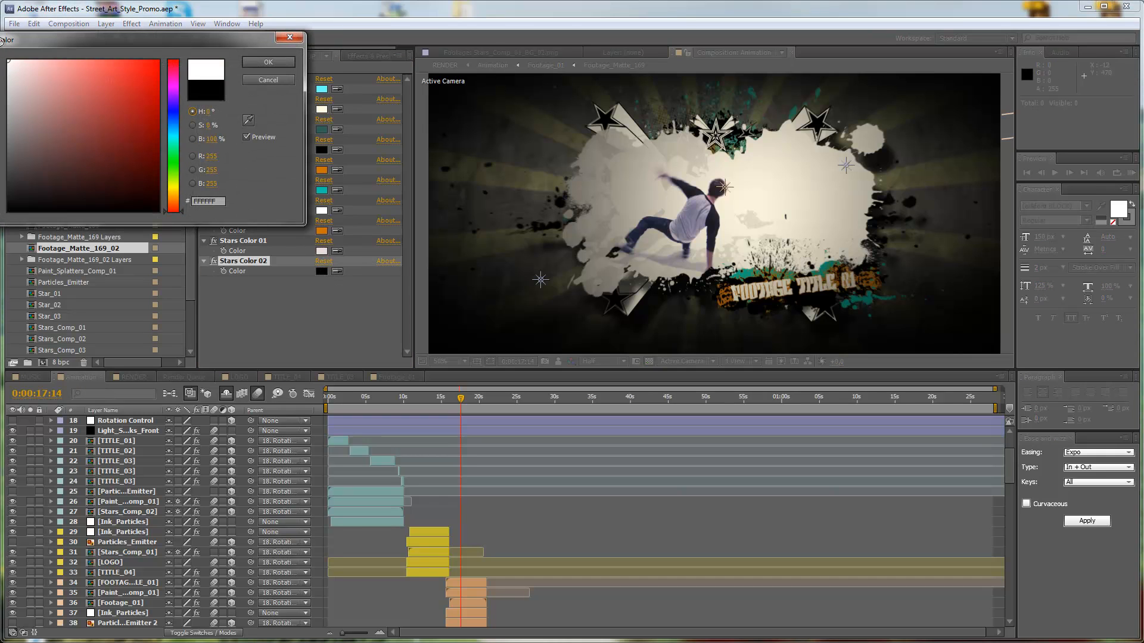
{"action": "left_click", "coordinate": [261, 64]}
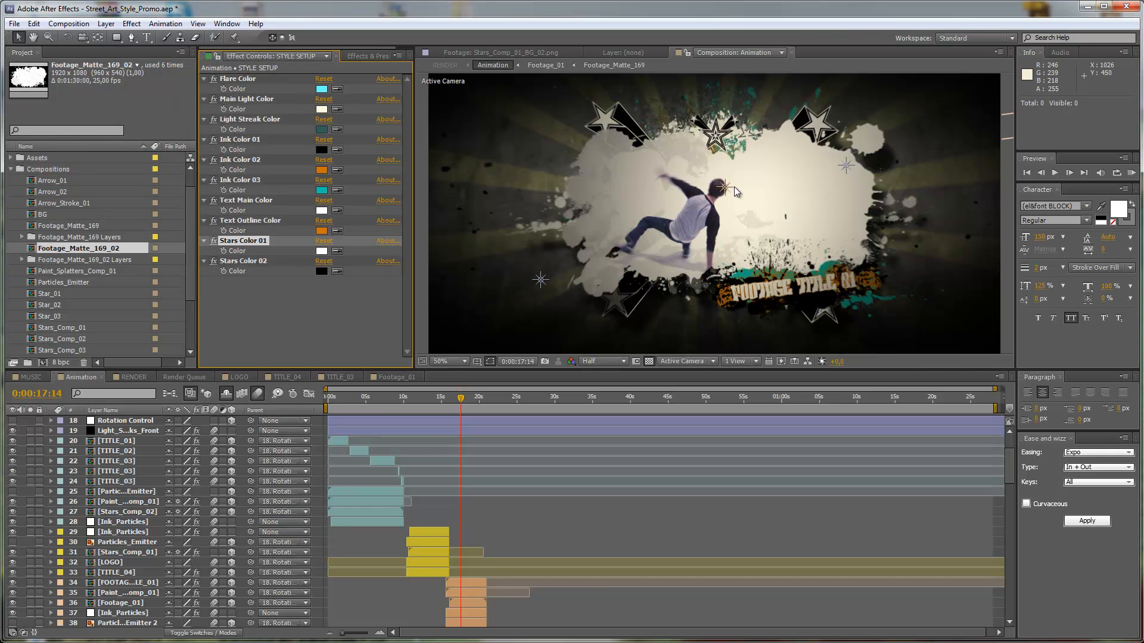
Set Stars Color 01 to black, 000000, and sample the orange of Text Outline Color for Stars Color 02.
{"action": "left_click", "coordinate": [323, 250]}
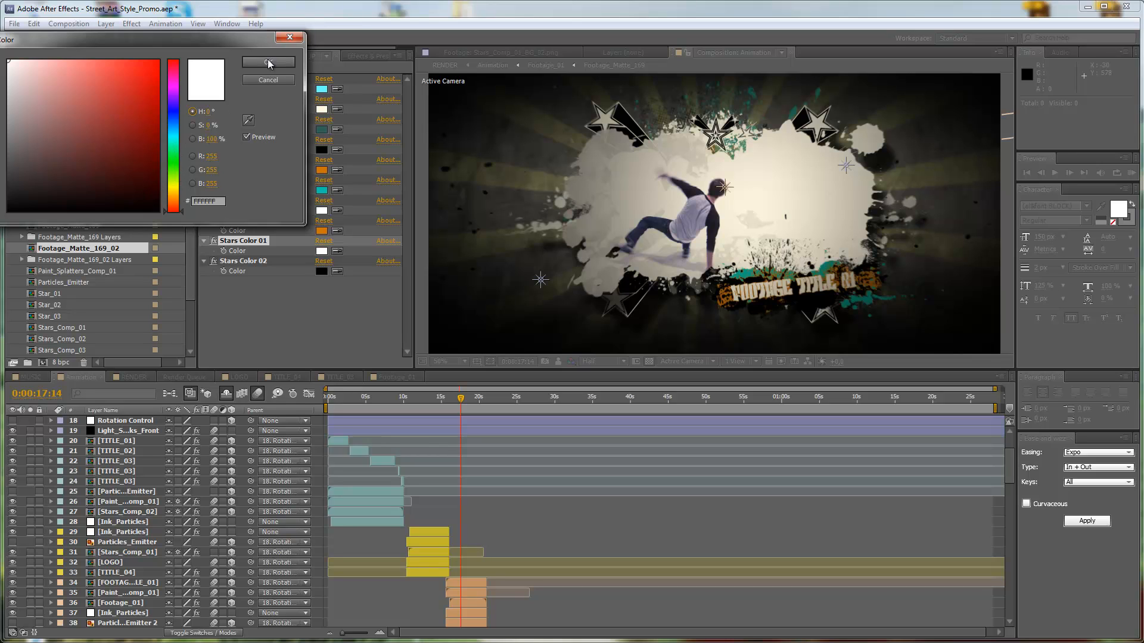
{"action": "left_click", "coordinate": [7, 211]}
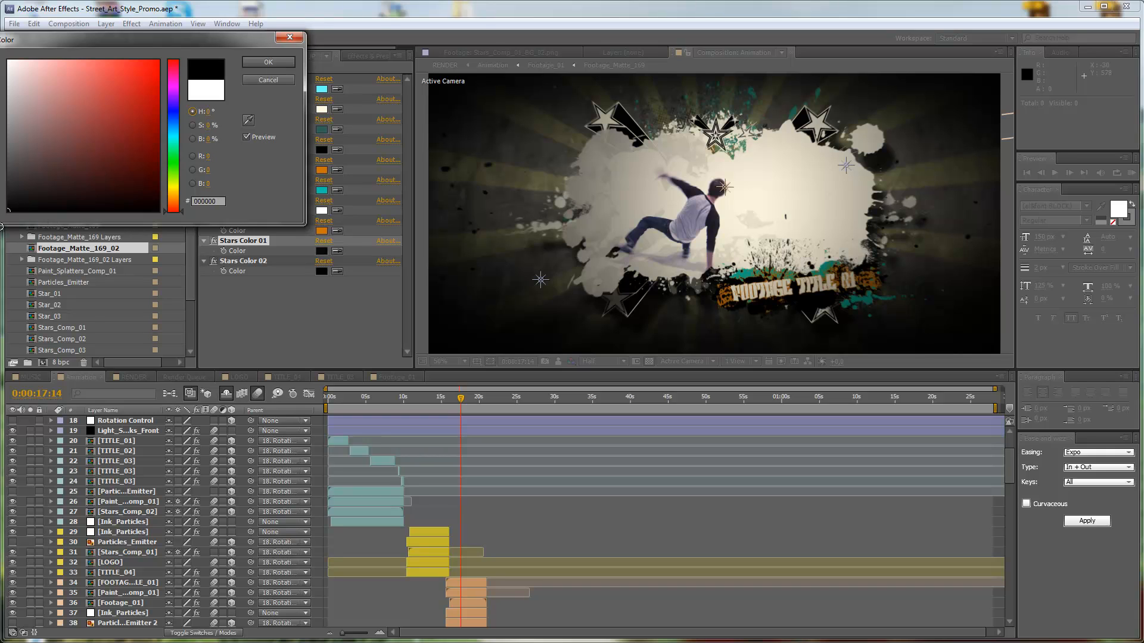
{"action": "left_click", "coordinate": [262, 64]}
{"action": "left_click", "coordinate": [338, 271]}
{"action": "left_click", "coordinate": [322, 231]}
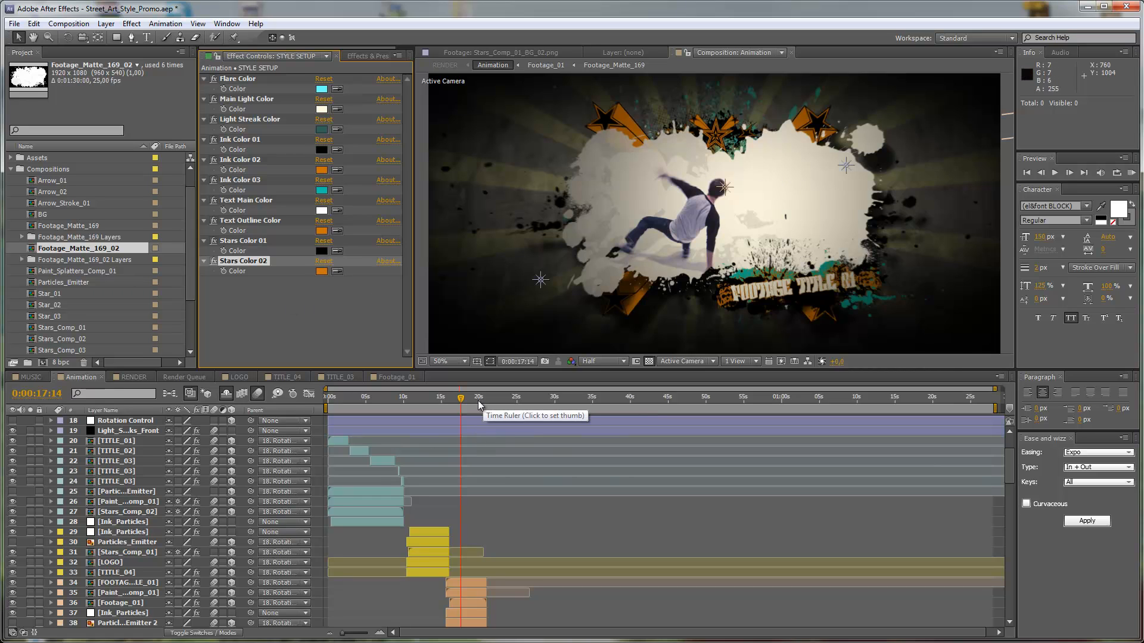
Check the new colors further along the Animation composition, at 0:00:23:22 and 0:00:27:11.
{"action": "left_click", "coordinate": [509, 398]}
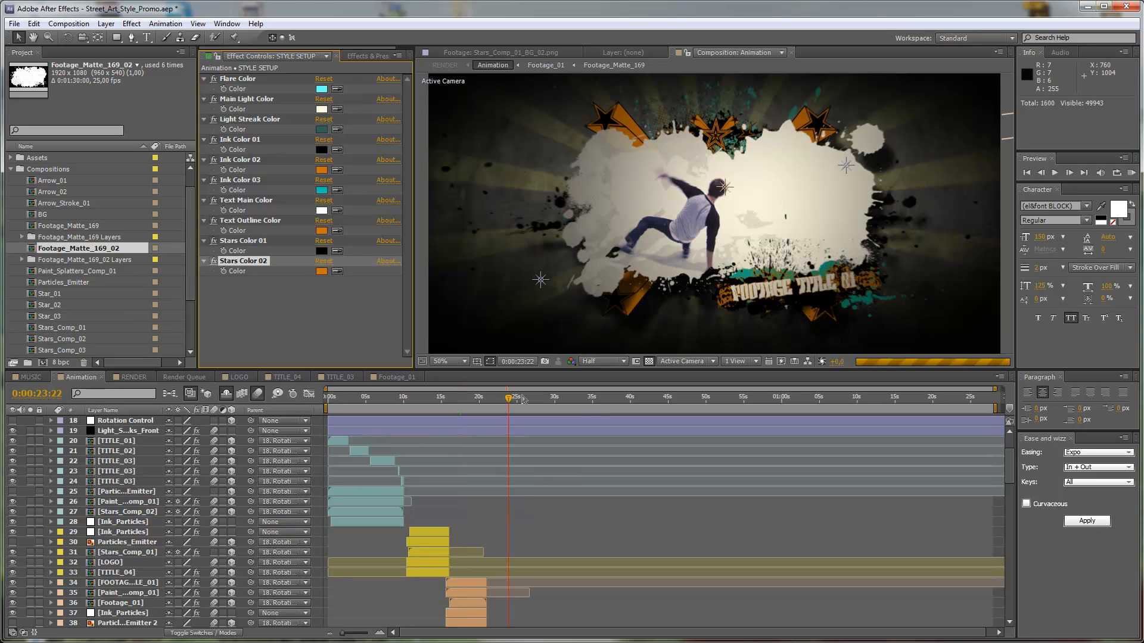
{"action": "left_click", "coordinate": [535, 398]}
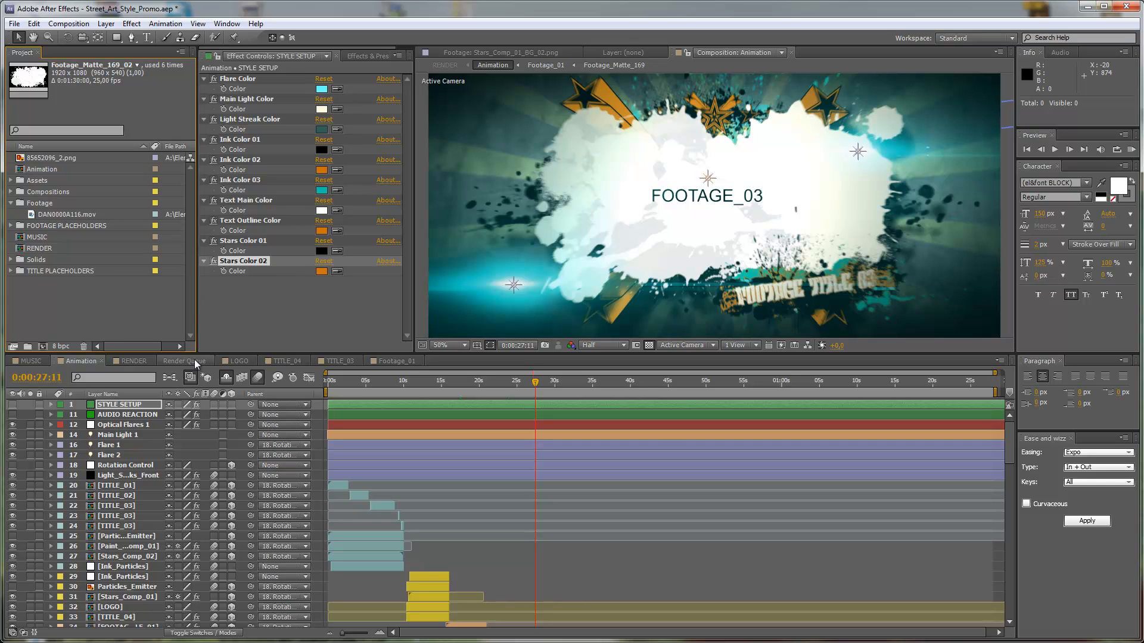
Import Ramos.mp3 from the Previews music folder and place it as a layer in the MUSIC composition.
{"action": "left_click", "coordinate": [37, 363]}
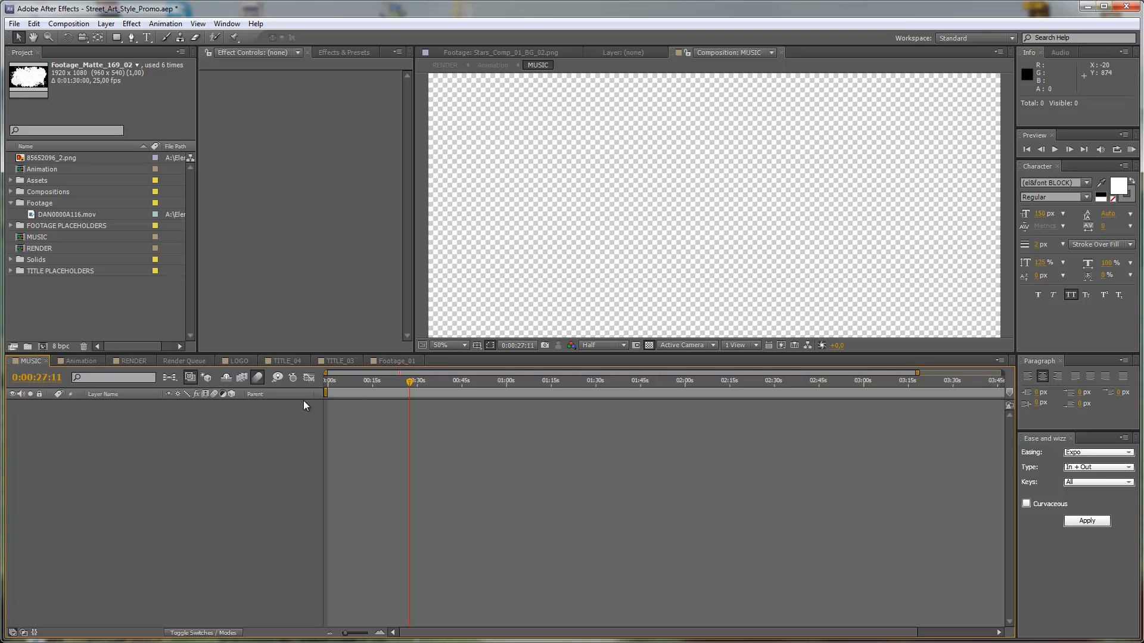
{"action": "double_click", "coordinate": [85, 305]}
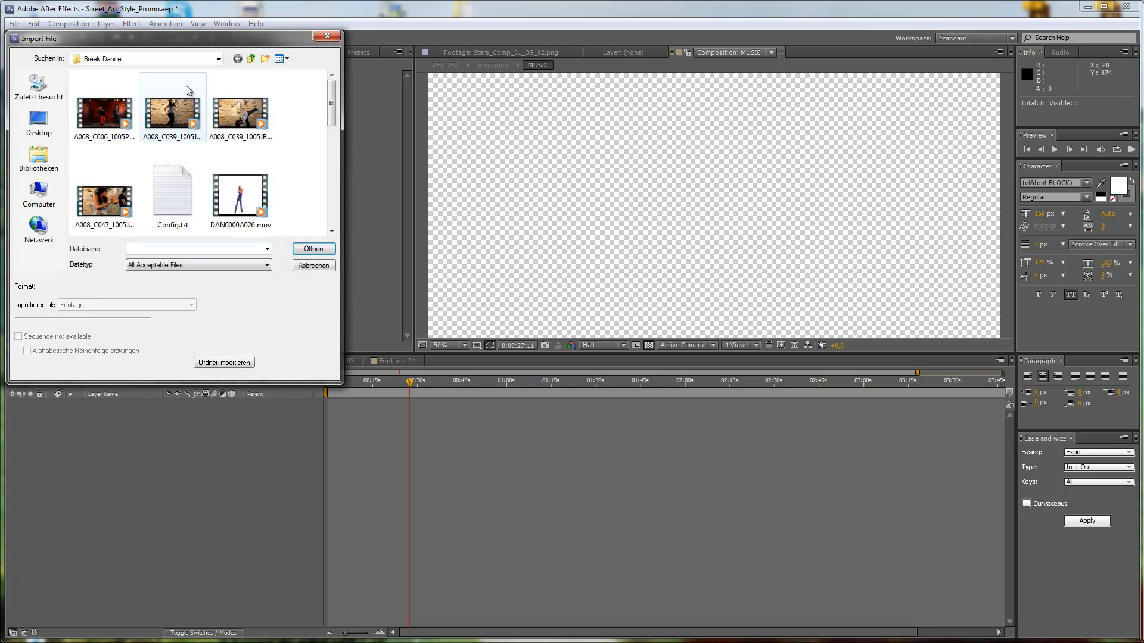
{"action": "left_click", "coordinate": [250, 58]}
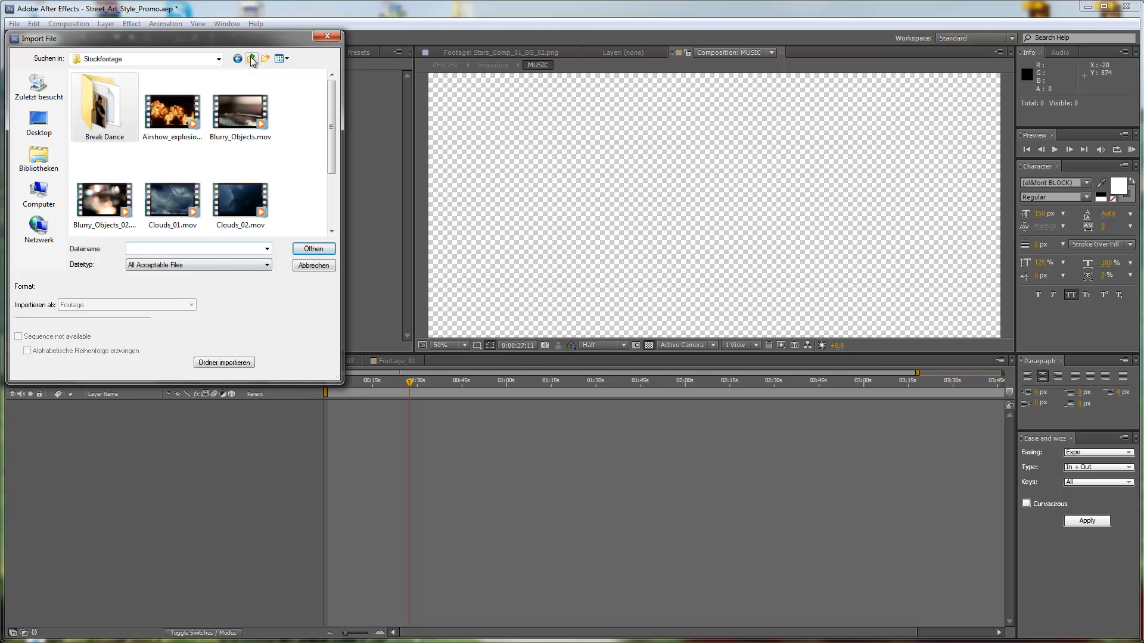
{"action": "left_click", "coordinate": [251, 58]}
{"action": "left_click", "coordinate": [250, 59]}
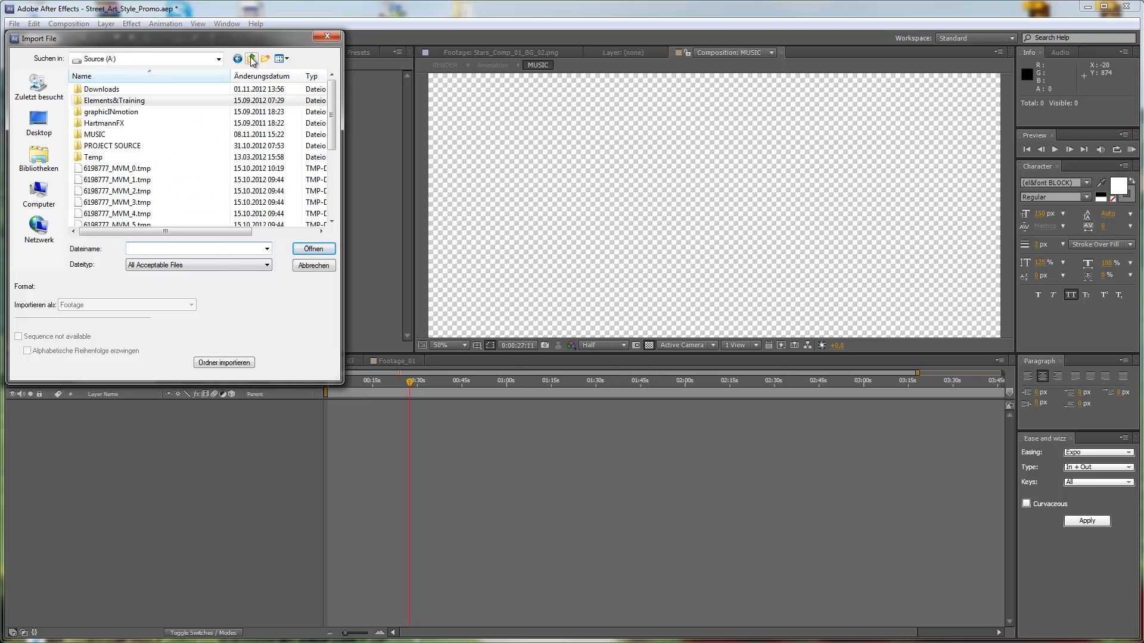
{"action": "scroll", "coordinate": [146, 150], "scroll_direction": "down", "scroll_amount": 5}
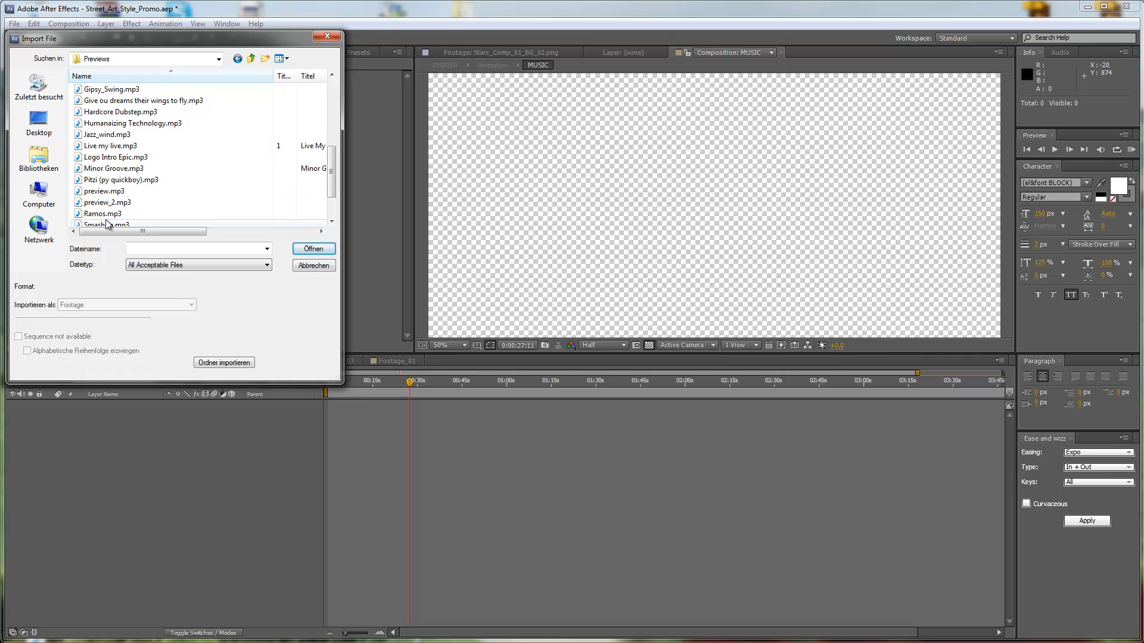
{"action": "left_click", "coordinate": [115, 213]}
{"action": "left_click", "coordinate": [313, 249]}
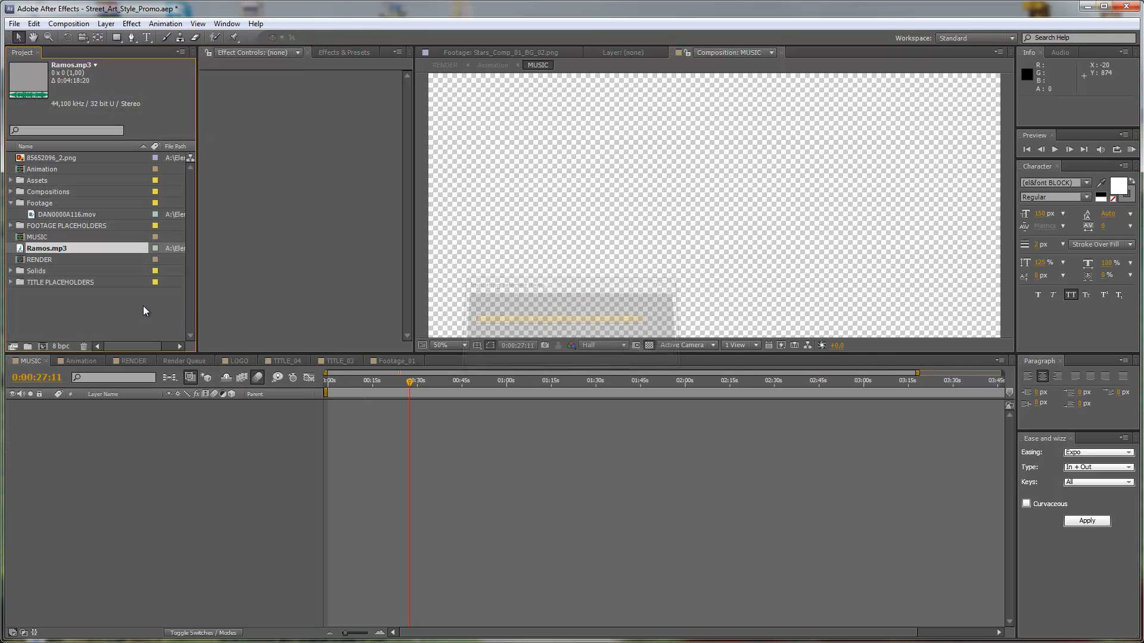
{"action": "left_click_drag", "start_coordinate": [48, 248], "coordinate": [175, 416]}
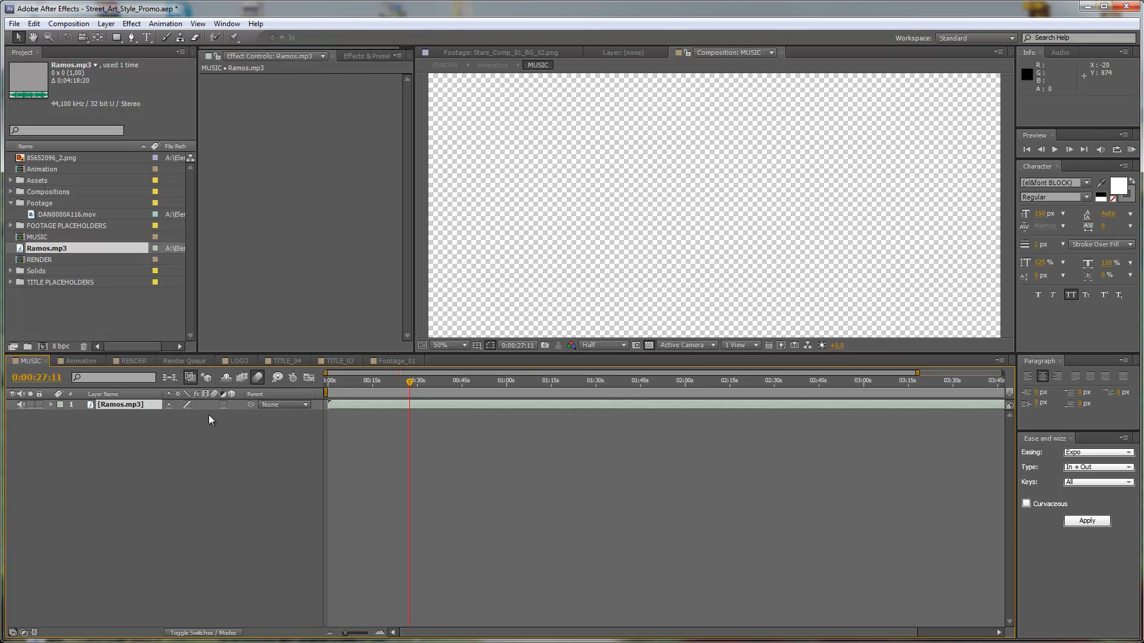
Preview the Animation composition's audio from the start, and check its frames at 0:00:08:07 and 0:00:12:11.
{"action": "left_click_drag", "start_coordinate": [336, 379], "coordinate": [327, 379]}
{"action": "left_click", "coordinate": [93, 360]}
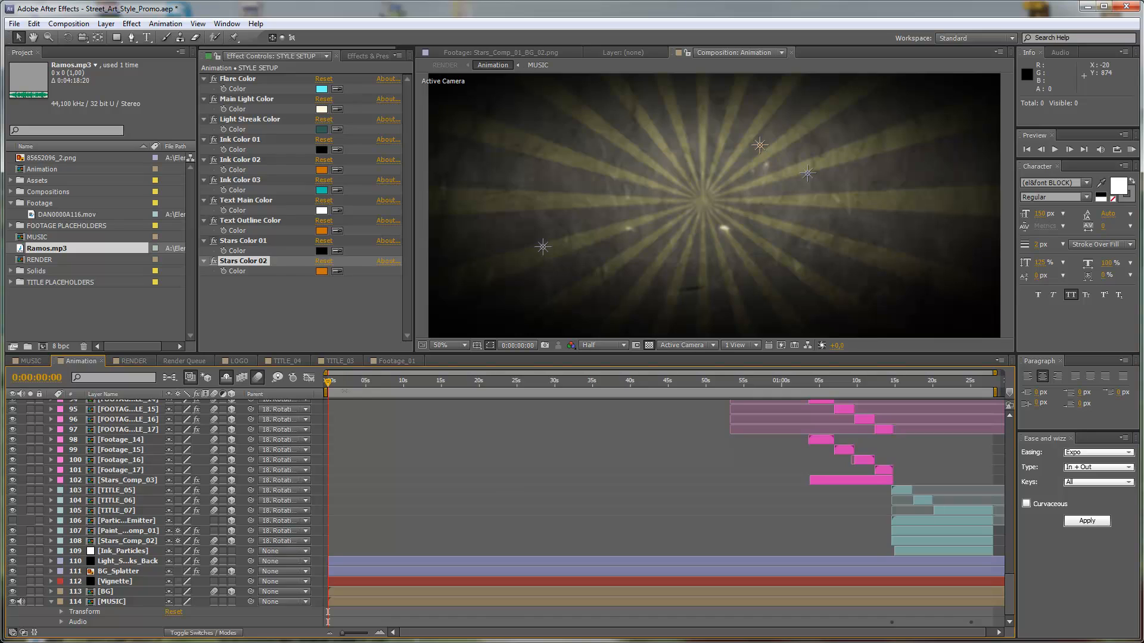
{"action": "key", "text": "KP_Decimal"}
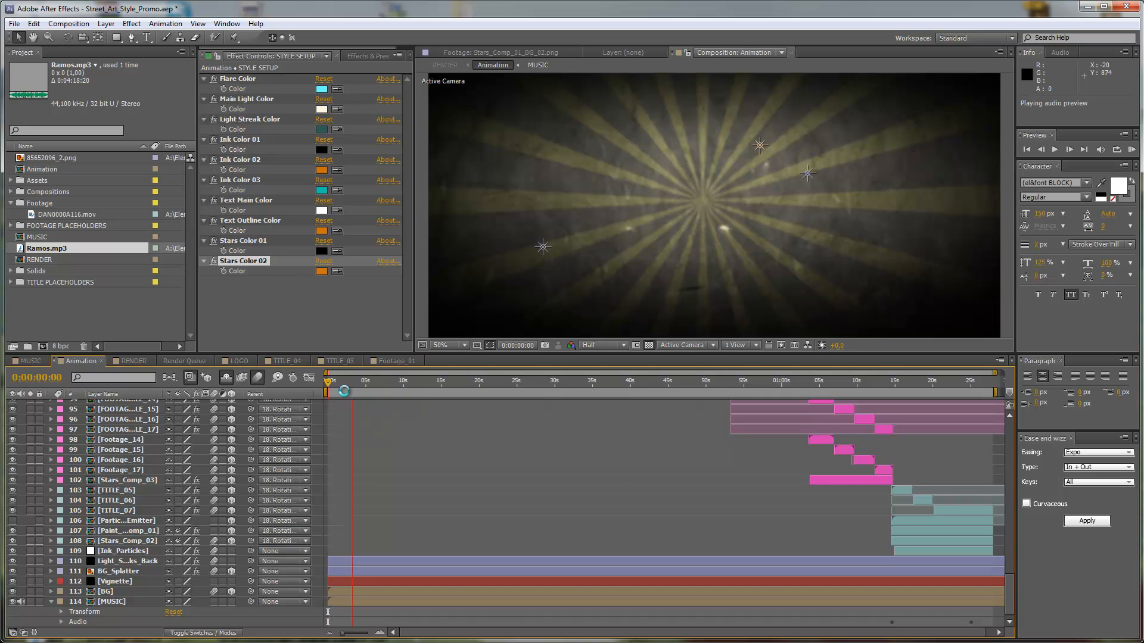
{"action": "left_click", "coordinate": [362, 387]}
{"action": "left_click", "coordinate": [391, 382]}
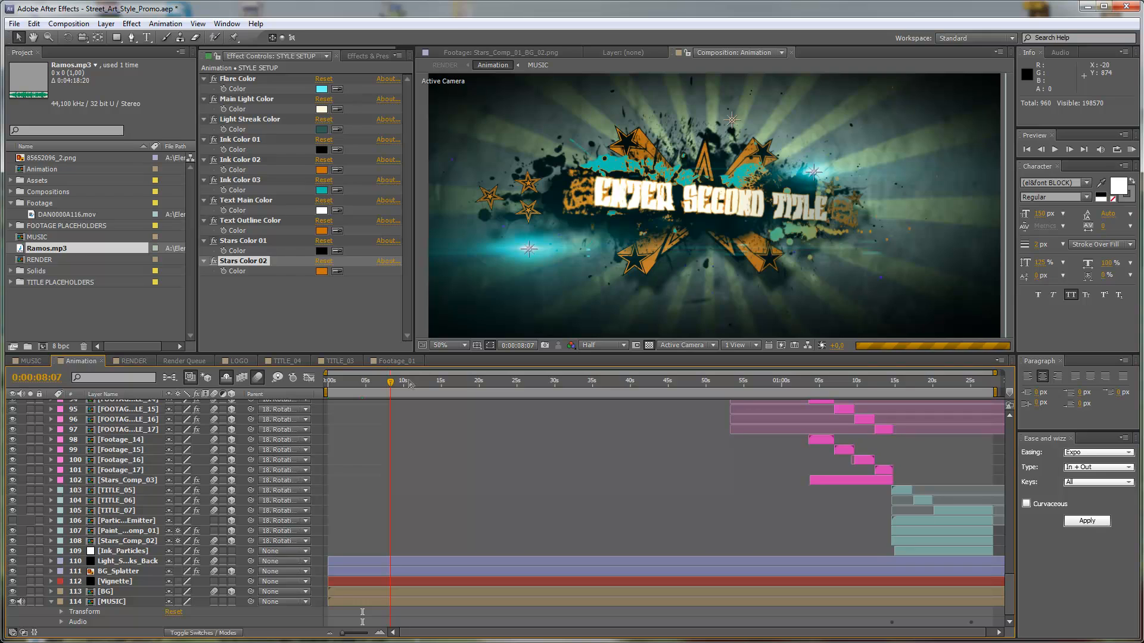
{"action": "left_click", "coordinate": [421, 382]}
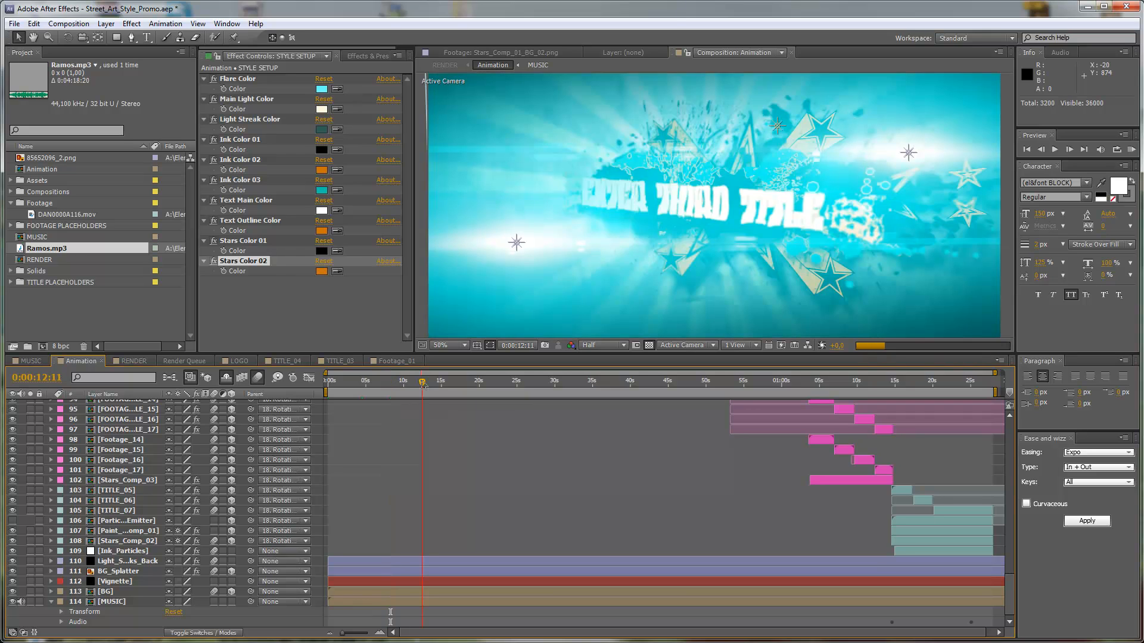
{"action": "scroll", "coordinate": [496, 451], "scroll_direction": "up", "scroll_amount": 6}
{"action": "scroll", "coordinate": [492, 452], "scroll_direction": "up", "scroll_amount": 20}
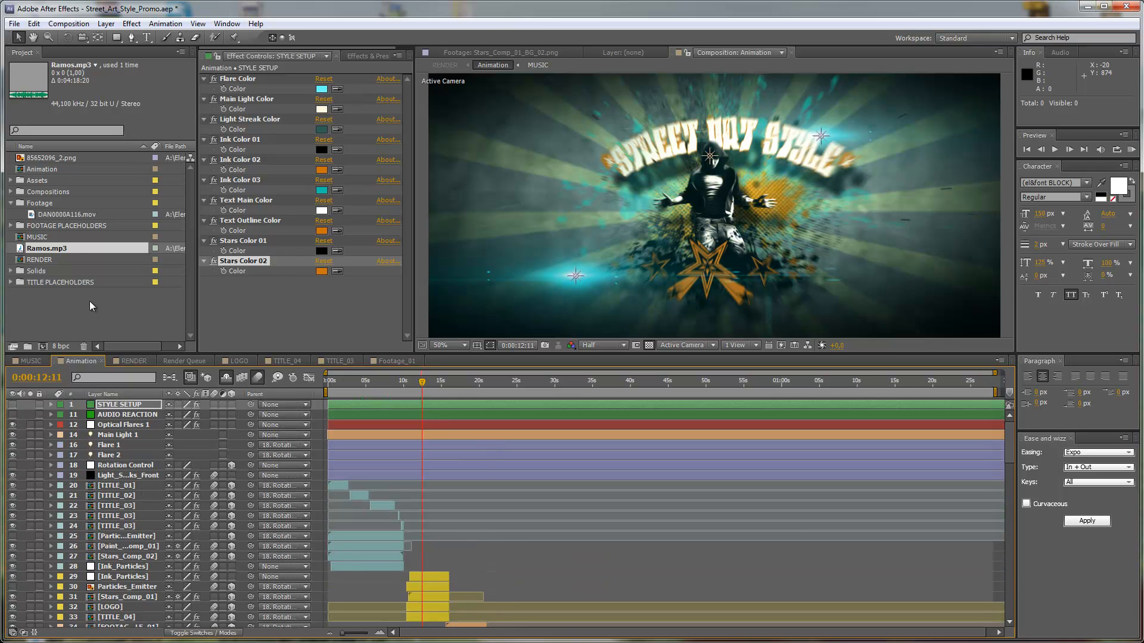
Delete the Ramos.mp3 layer from the MUSIC composition and remove the Ramos.mp3 file from the project.
{"action": "left_click", "coordinate": [35, 359]}
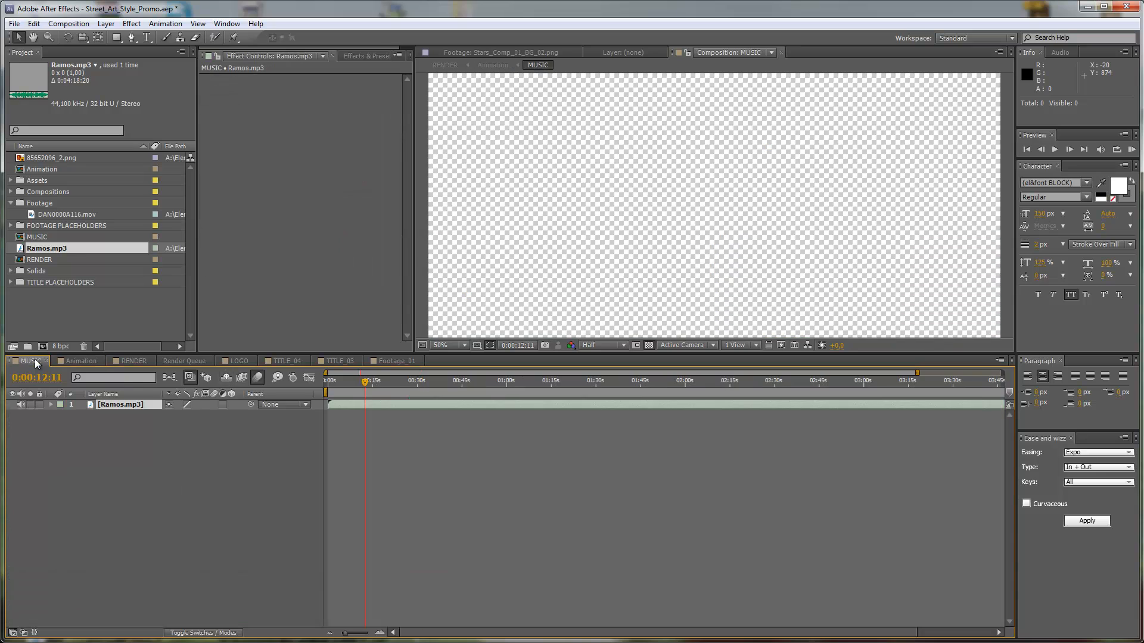
{"action": "left_click", "coordinate": [100, 406]}
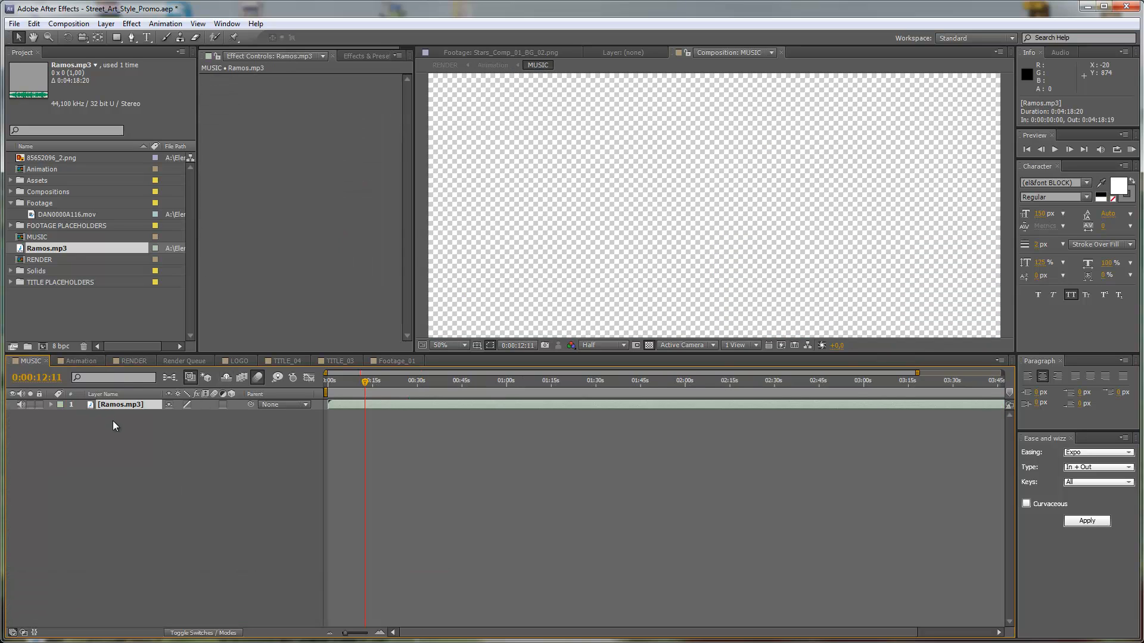
{"action": "key", "text": "Delete"}
{"action": "left_click", "coordinate": [88, 323]}
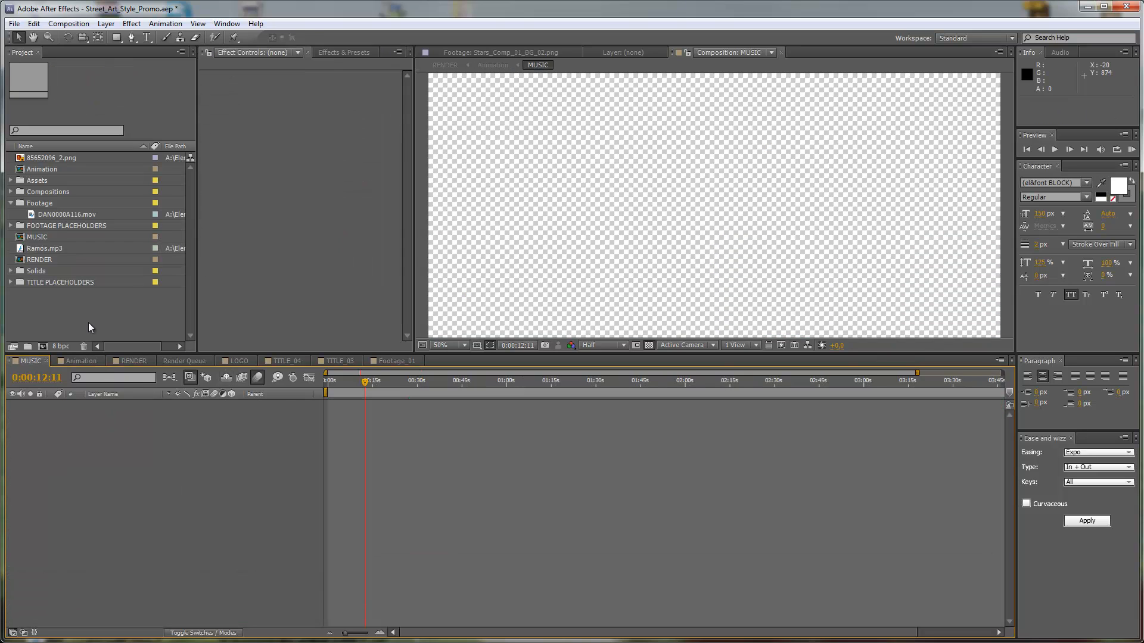
{"action": "left_click", "coordinate": [43, 249]}
{"action": "key", "text": "Delete"}
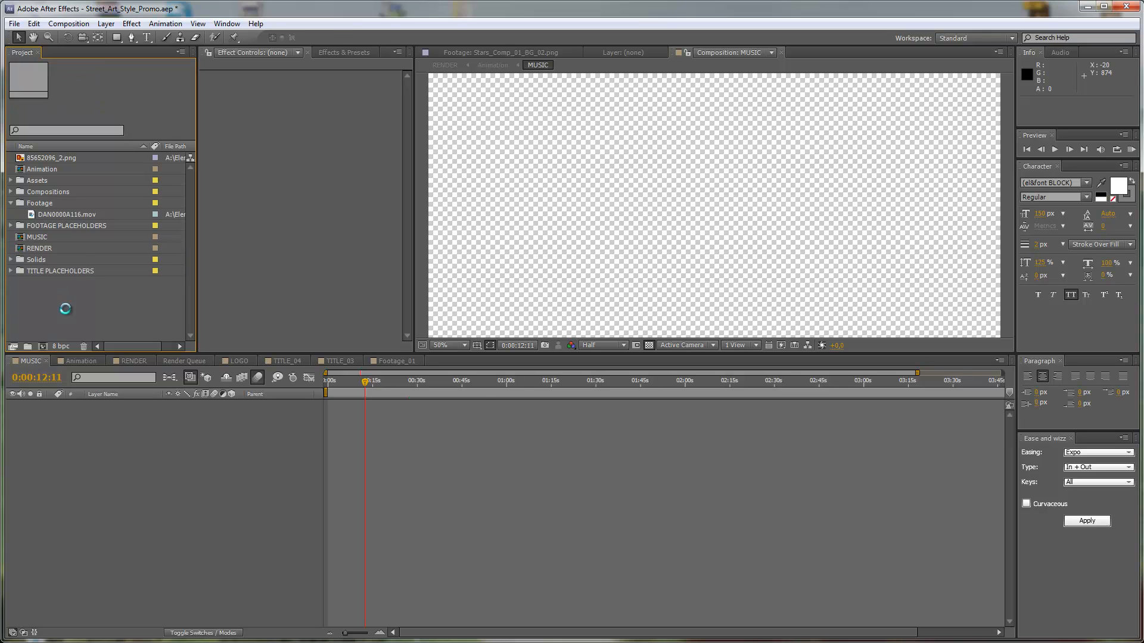
Import Pitzi (py quickboy).mp3 from the Previews folder and place it as a layer in the MUSIC composition.
{"action": "double_click", "coordinate": [66, 310]}
{"action": "left_click", "coordinate": [129, 192]}
{"action": "scroll", "coordinate": [130, 195], "scroll_direction": "down", "scroll_amount": 4}
{"action": "scroll", "coordinate": [130, 194], "scroll_direction": "down", "scroll_amount": 1}
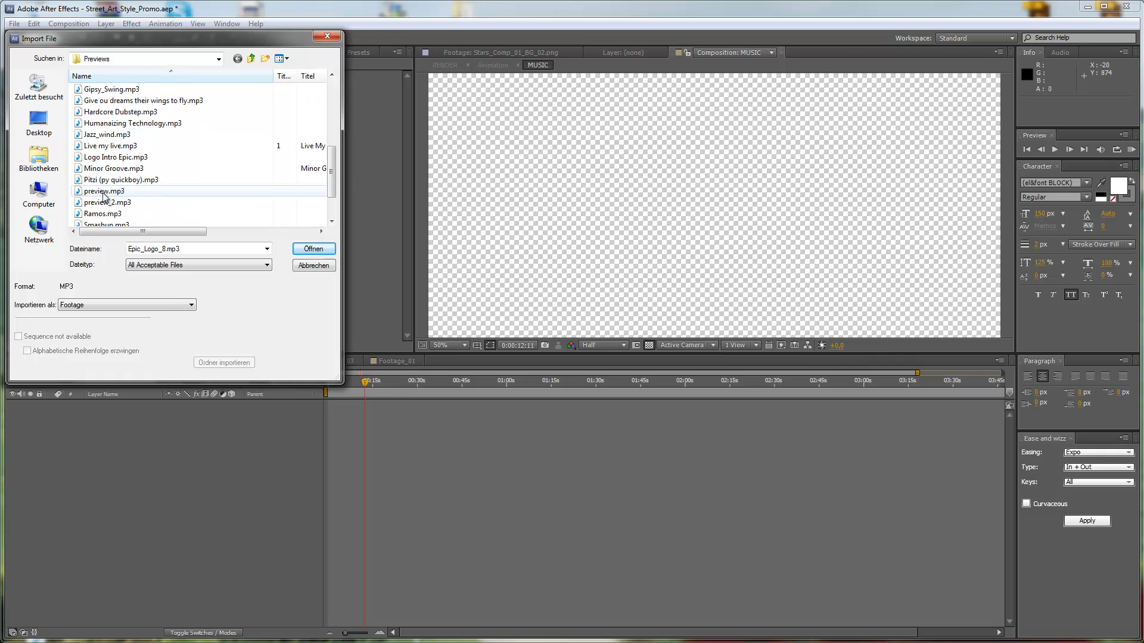
{"action": "left_click", "coordinate": [98, 180]}
{"action": "left_click", "coordinate": [323, 248]}
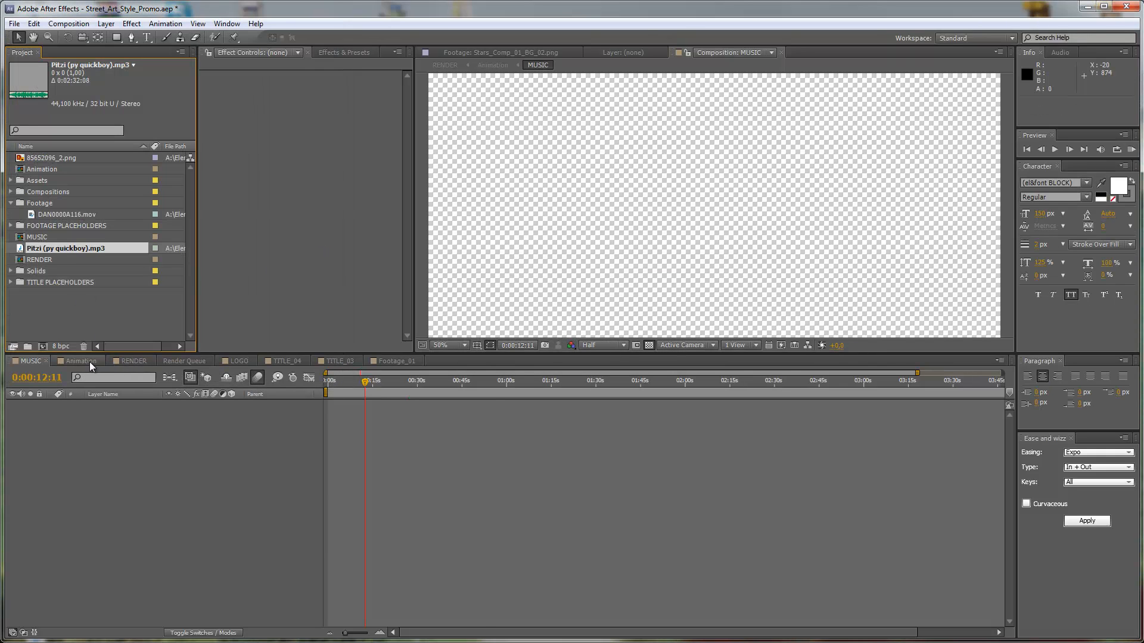
{"action": "key", "text": "ctrl+s"}
{"action": "left_click_drag", "start_coordinate": [36, 248], "coordinate": [81, 407]}
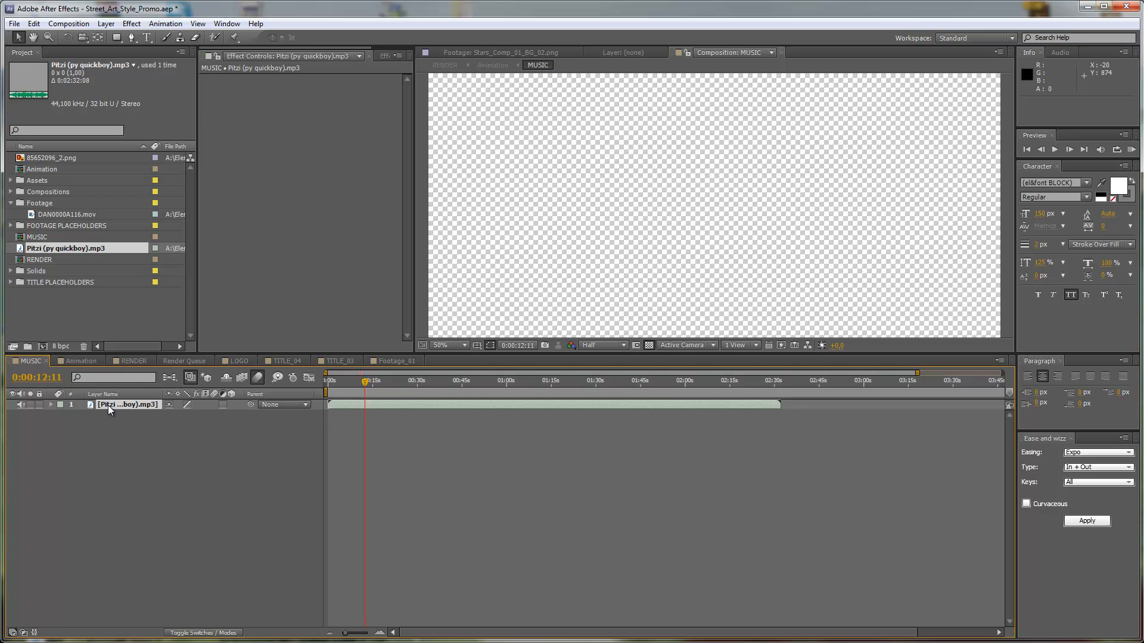
{"action": "key", "text": "KP_Decimal"}
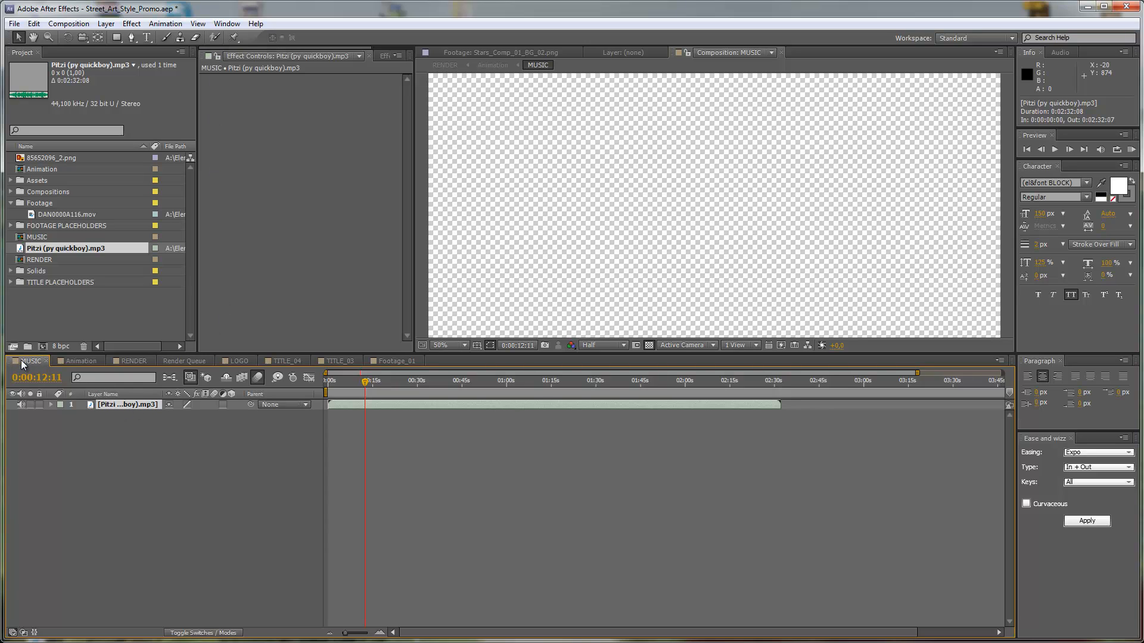
Convert the music layer's audio to keyframes and reveal the effects of the resulting Audio Amplitude layer.
{"action": "left_click", "coordinate": [165, 24]}
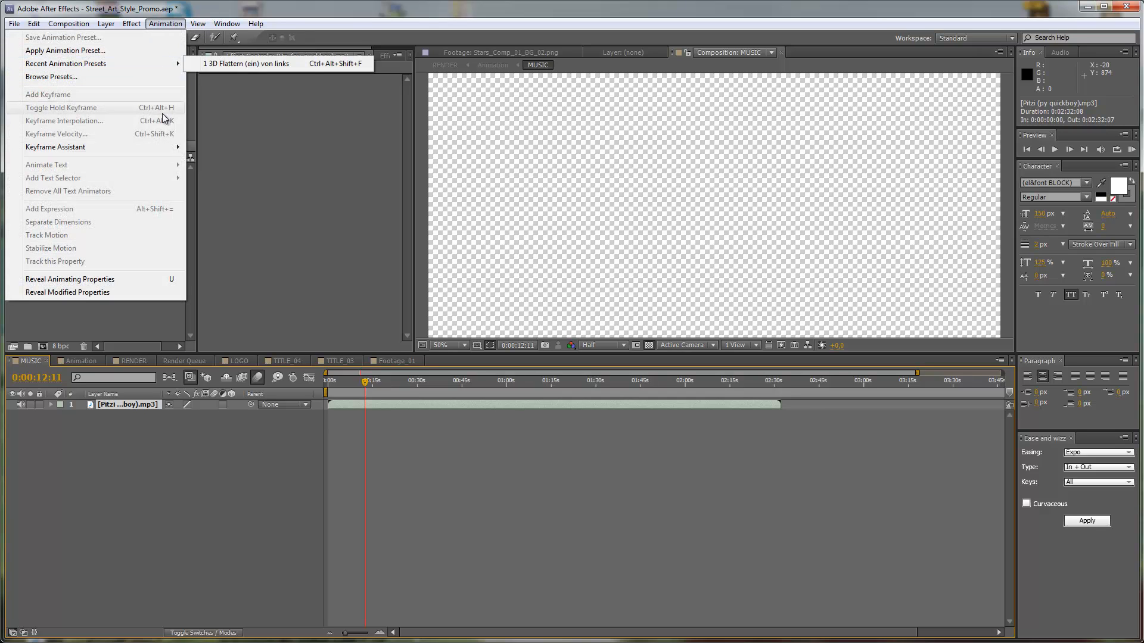
{"action": "mouse_move", "coordinate": [169, 148]}
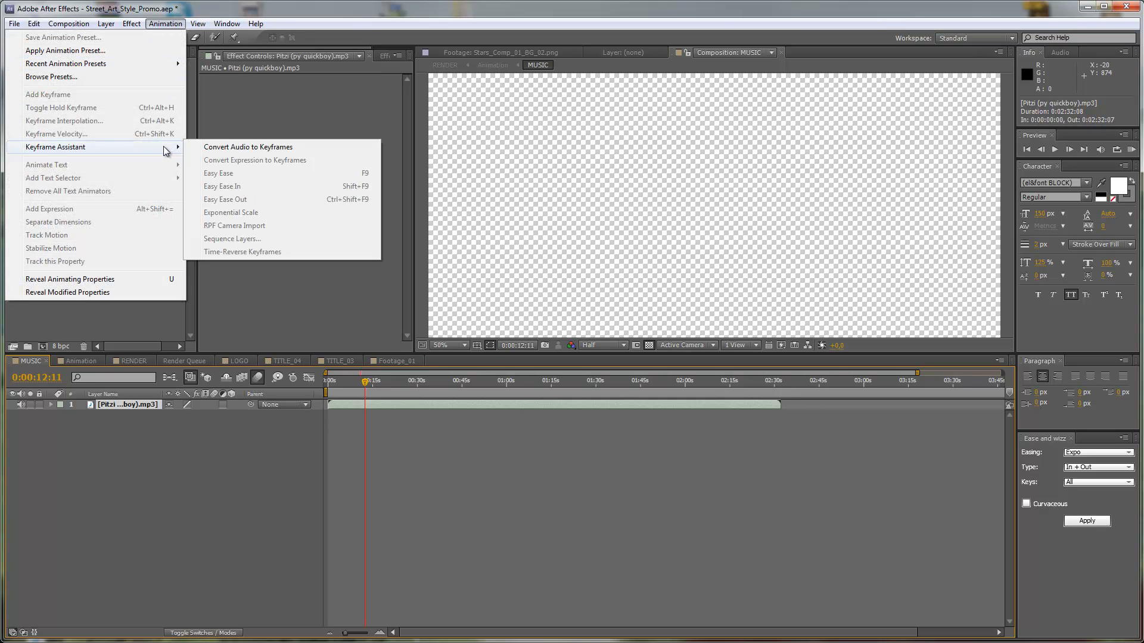
{"action": "left_click", "coordinate": [237, 147]}
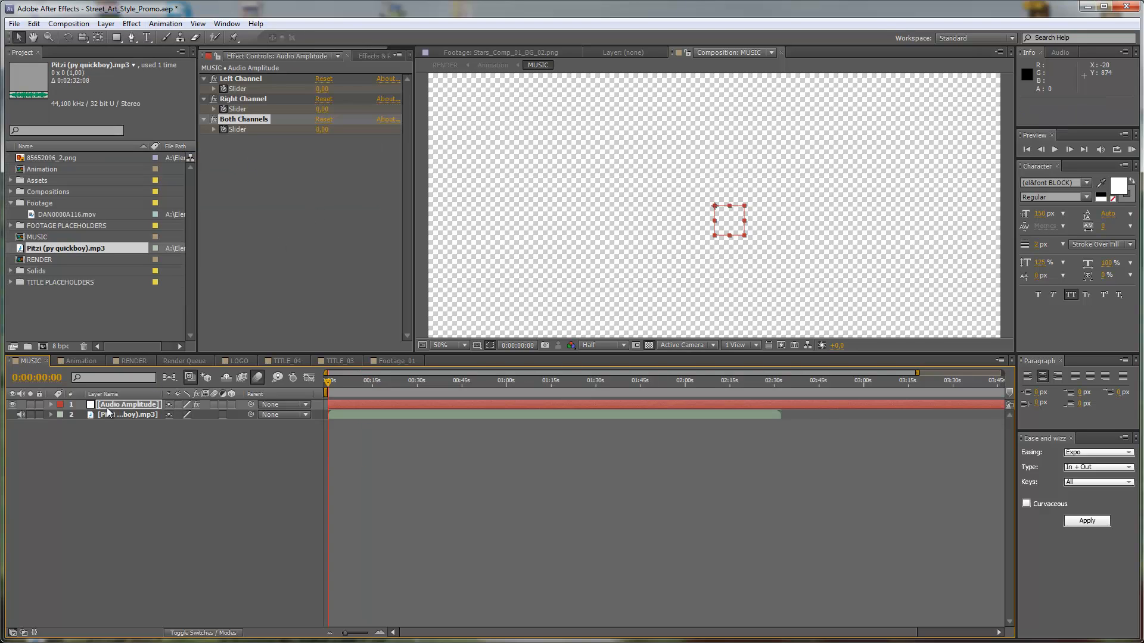
{"action": "left_click", "coordinate": [109, 405]}
{"action": "key", "text": "e"}
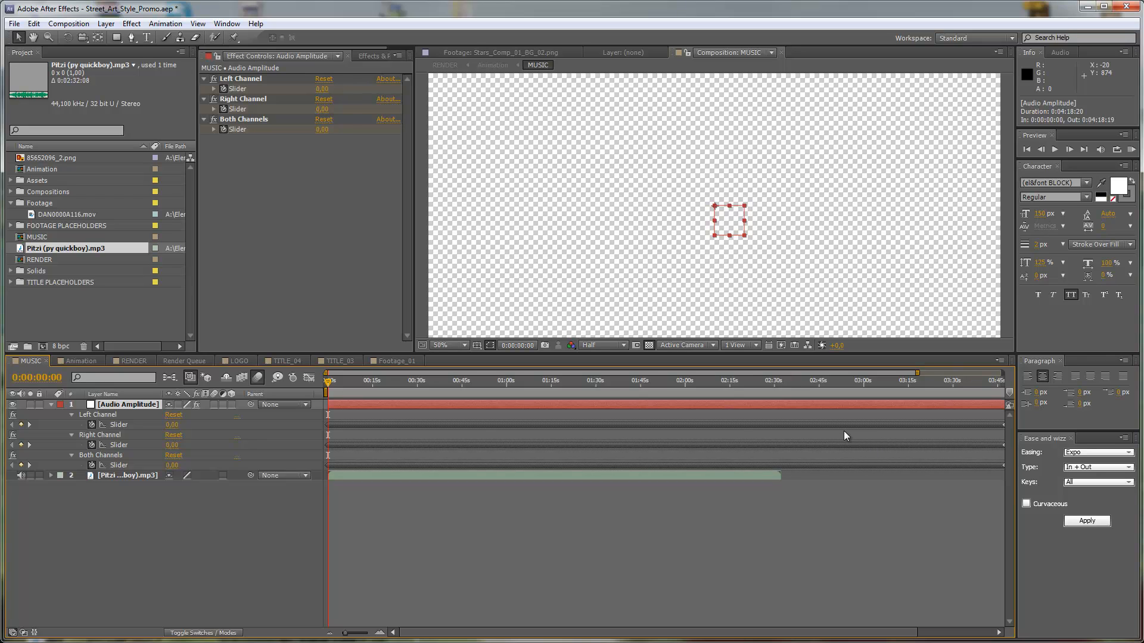
Remove all keyframes from the Left Channel and Right Channel sliders of the Audio Amplitude layer.
{"action": "left_click", "coordinate": [109, 416]}
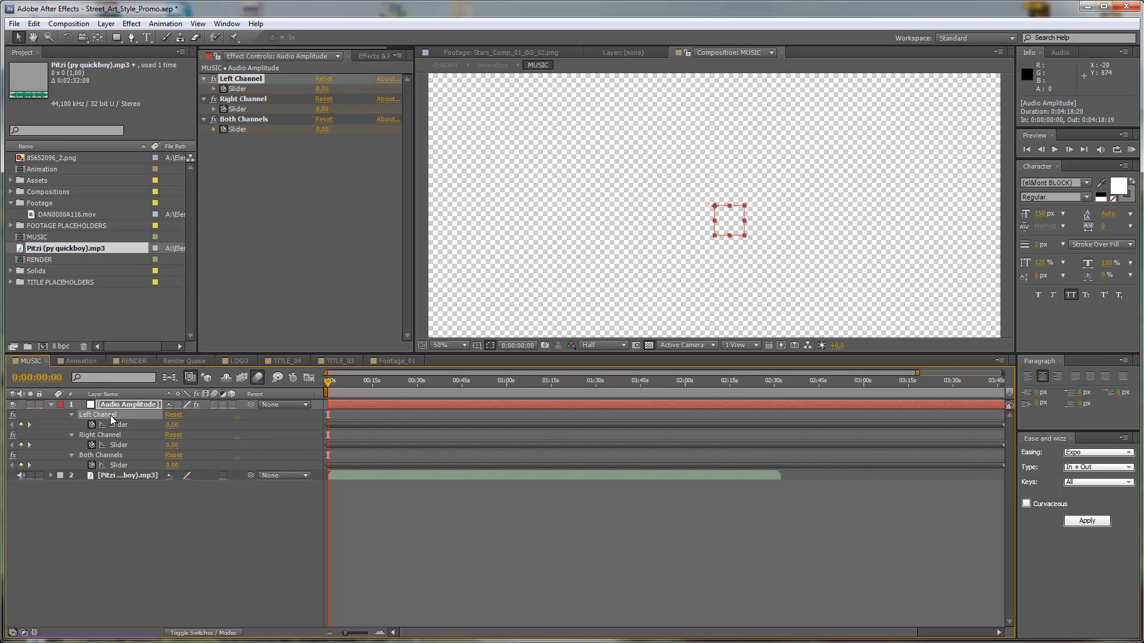
{"action": "left_click", "coordinate": [92, 425]}
{"action": "left_click", "coordinate": [93, 444]}
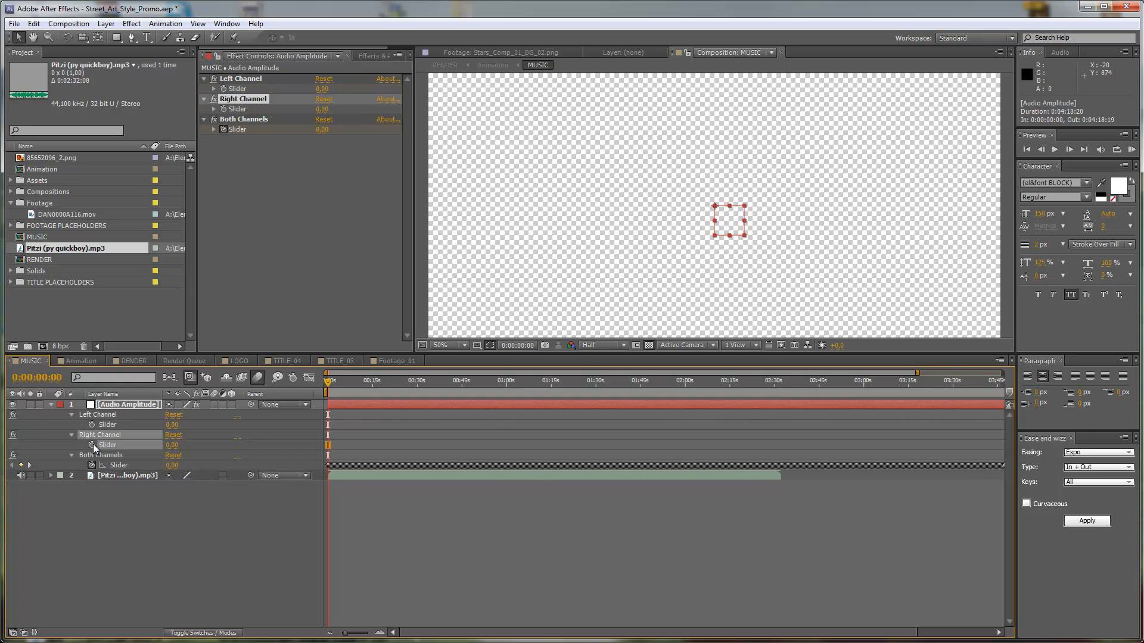
Examine the Both Channels slider's keyframe curve over the length of the music in the graph editor.
{"action": "left_click", "coordinate": [102, 456]}
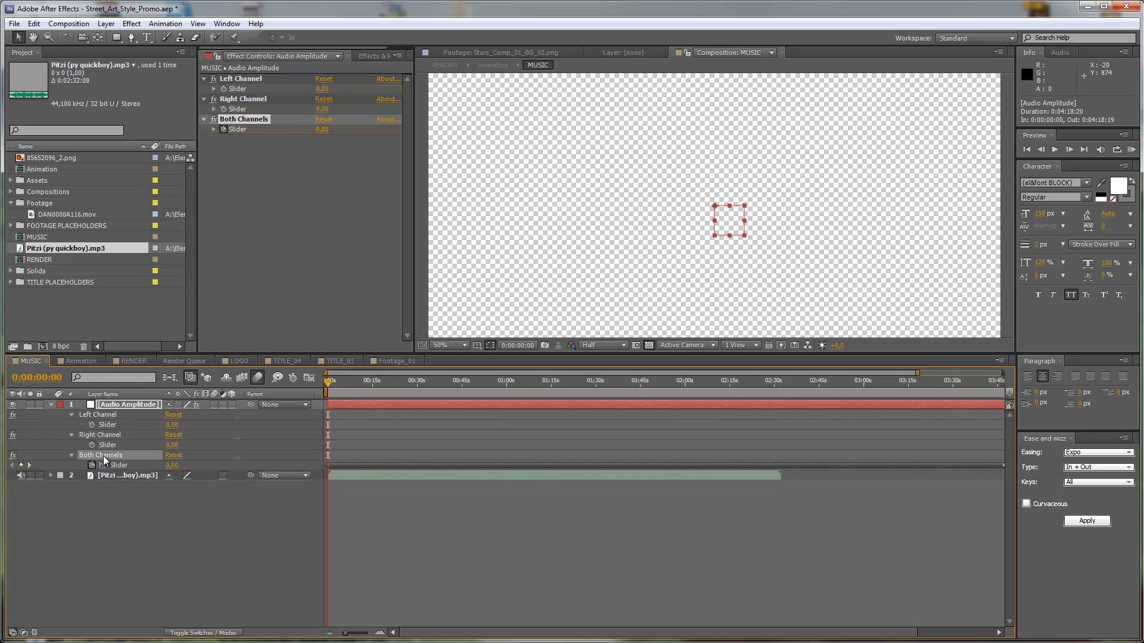
{"action": "left_click", "coordinate": [307, 377]}
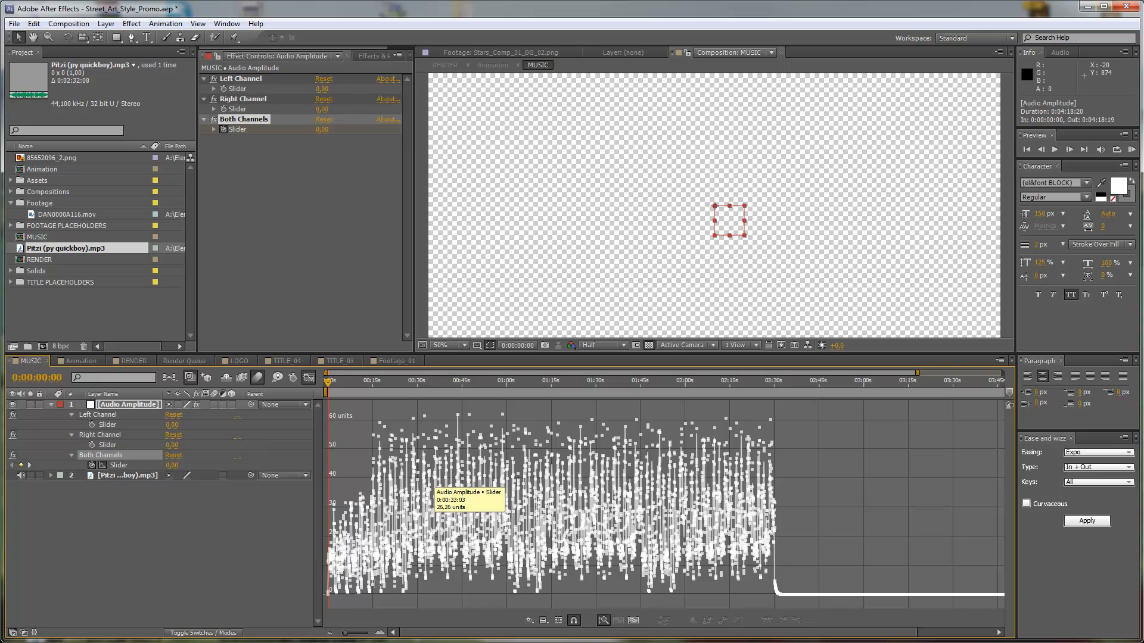
{"action": "mouse_move", "coordinate": [345, 635]}
{"action": "left_mouse_down"}
{"action": "mouse_move", "coordinate": [364, 638]}
{"action": "mouse_move", "coordinate": [352, 637]}
{"action": "left_mouse_up"}
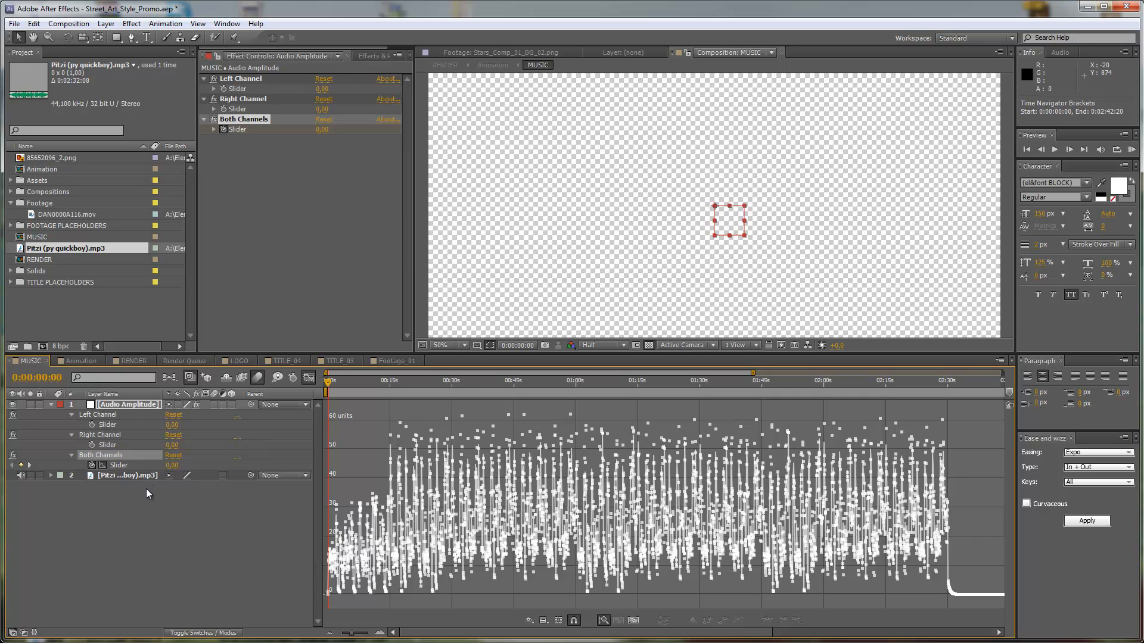
{"action": "left_click_drag", "start_coordinate": [328, 381], "coordinate": [420, 381]}
{"action": "left_click", "coordinate": [470, 381]}
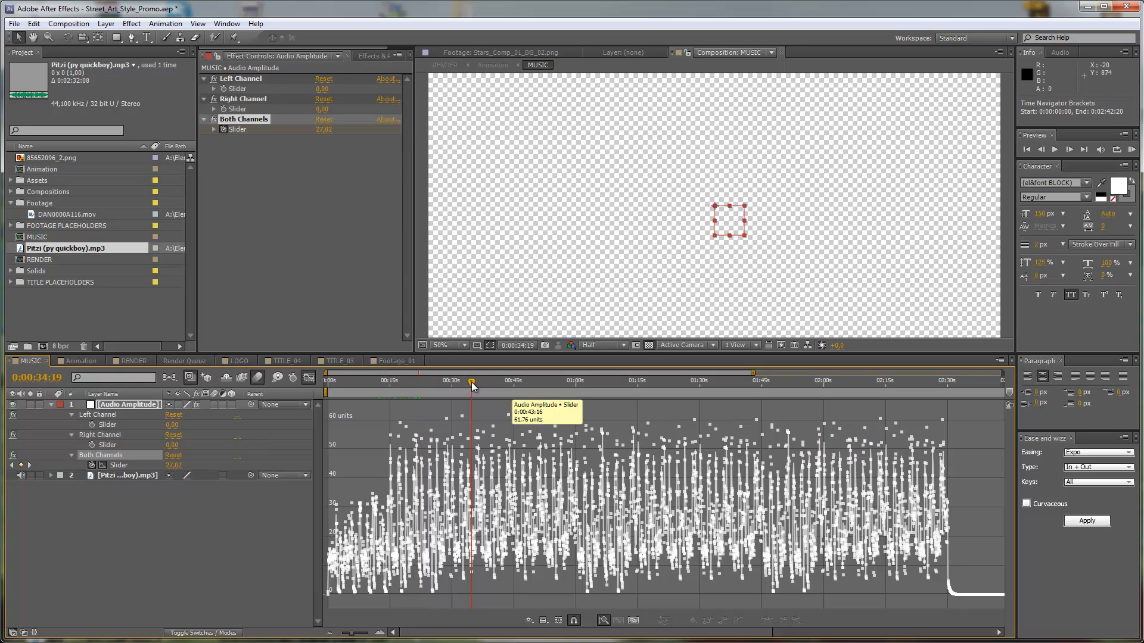
{"action": "left_click", "coordinate": [544, 381]}
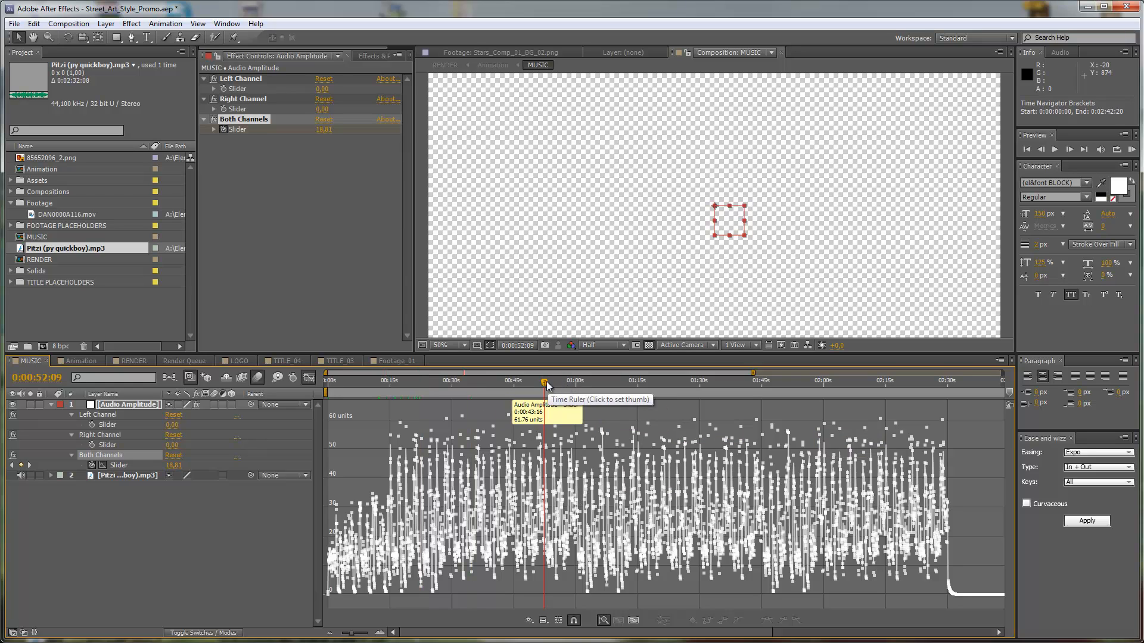
{"action": "left_click_drag", "start_coordinate": [975, 410], "coordinate": [309, 577]}
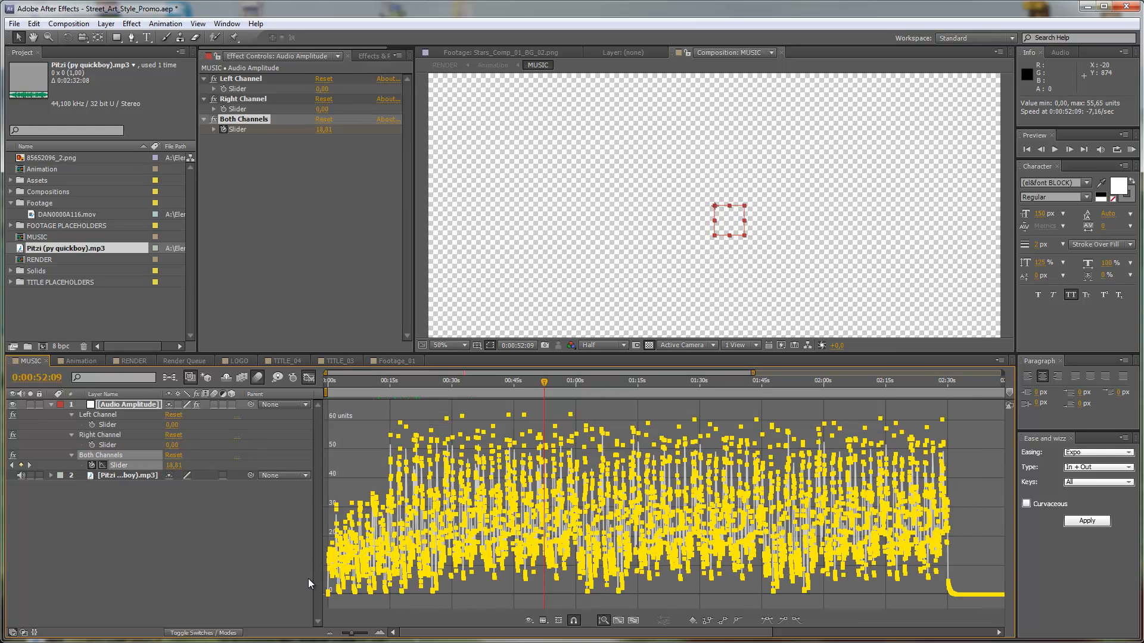
{"action": "left_click", "coordinate": [307, 377]}
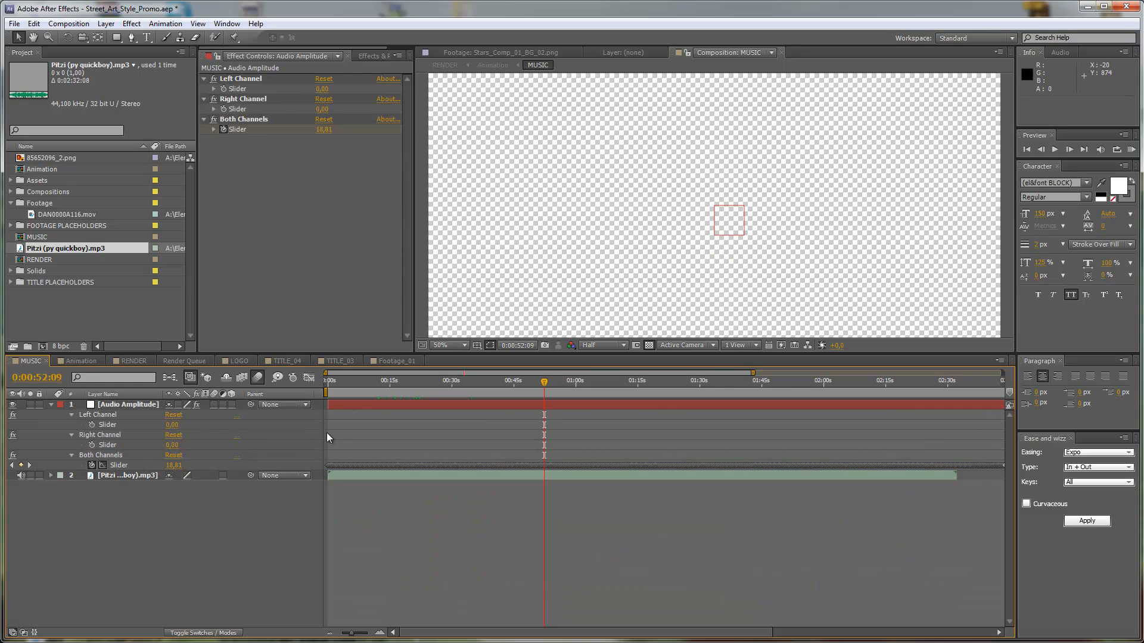
Select the keyframes of the Both Channels slider through to the end of the MUSIC timeline and copy them.
{"action": "left_click_drag", "start_coordinate": [324, 434], "coordinate": [377, 494]}
{"action": "left_click_drag", "start_coordinate": [818, 449], "coordinate": [745, 469]}
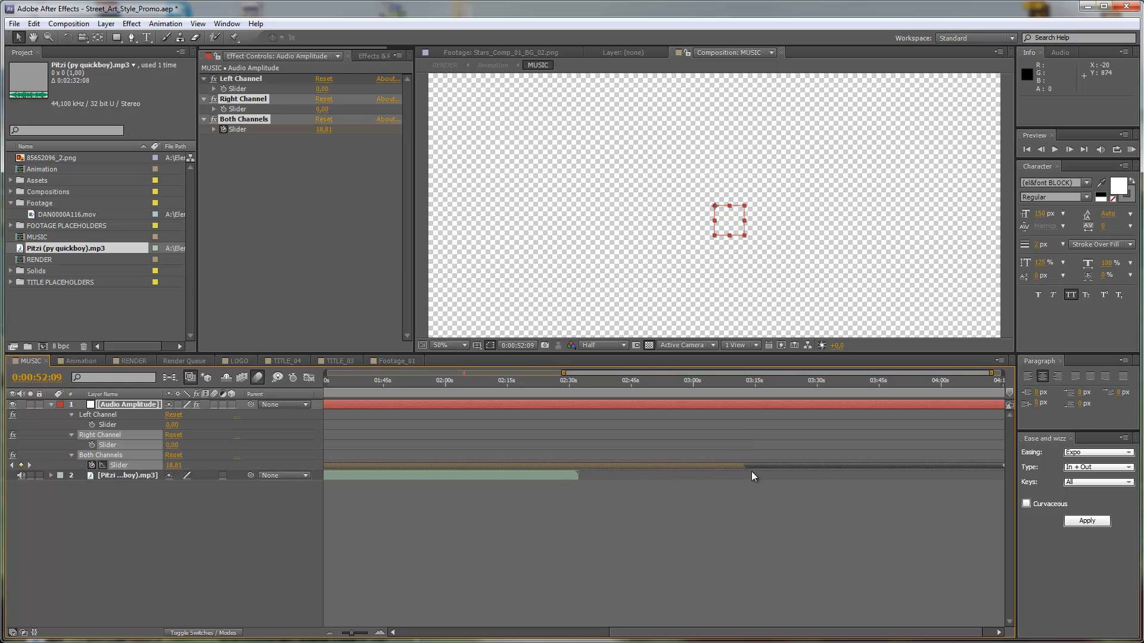
{"action": "key", "text": "ctrl+c"}
Delete all existing Slider keyframes from the AUDIO REACTION layer in the Animation composition.
{"action": "left_click", "coordinate": [72, 360]}
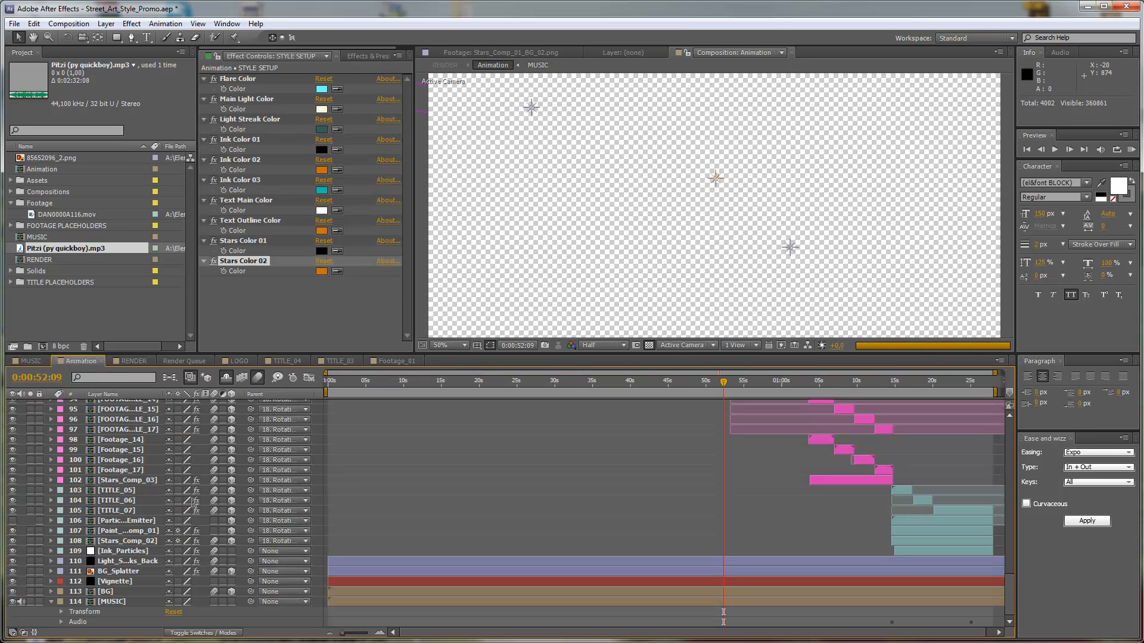
{"action": "scroll", "coordinate": [195, 504], "scroll_direction": "up", "scroll_amount": 4}
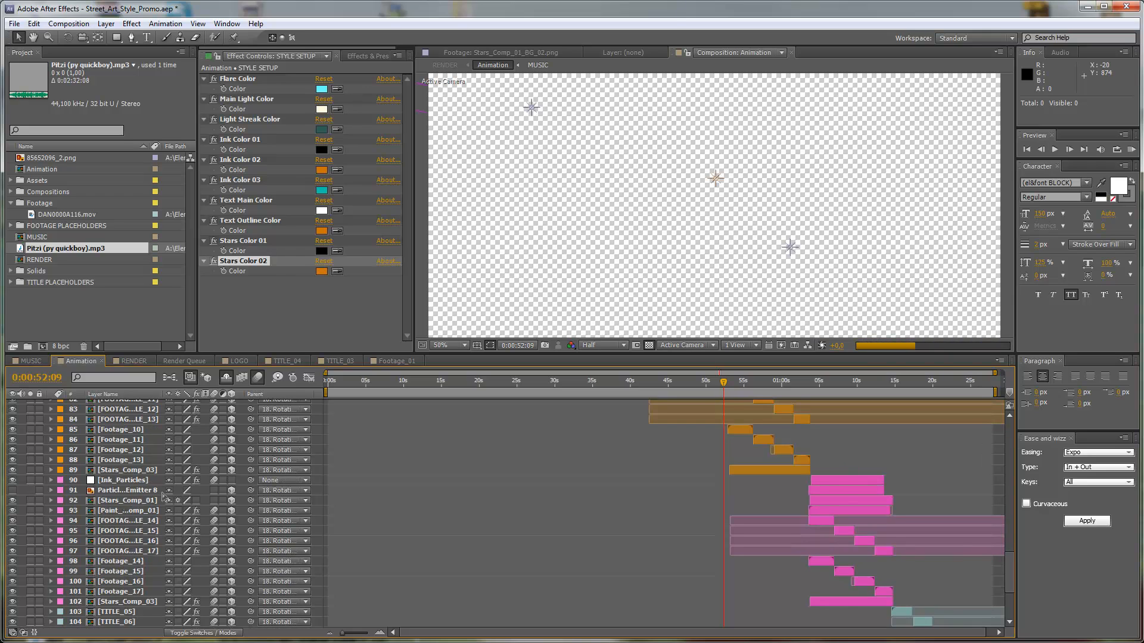
{"action": "scroll", "coordinate": [131, 475], "scroll_direction": "up", "scroll_amount": 20}
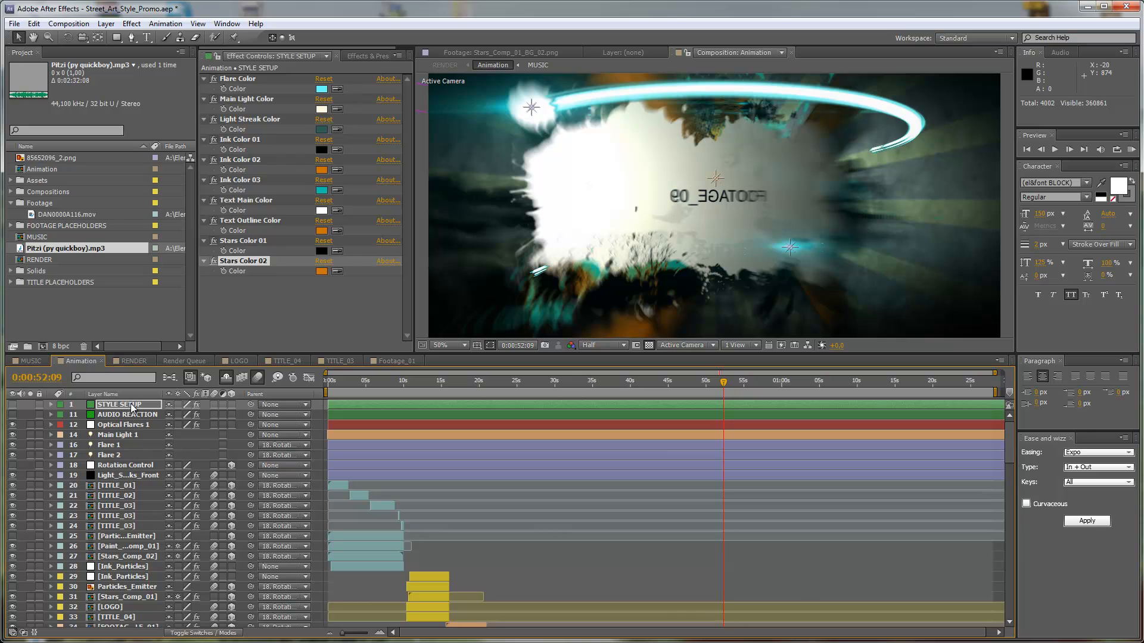
{"action": "left_click", "coordinate": [132, 416]}
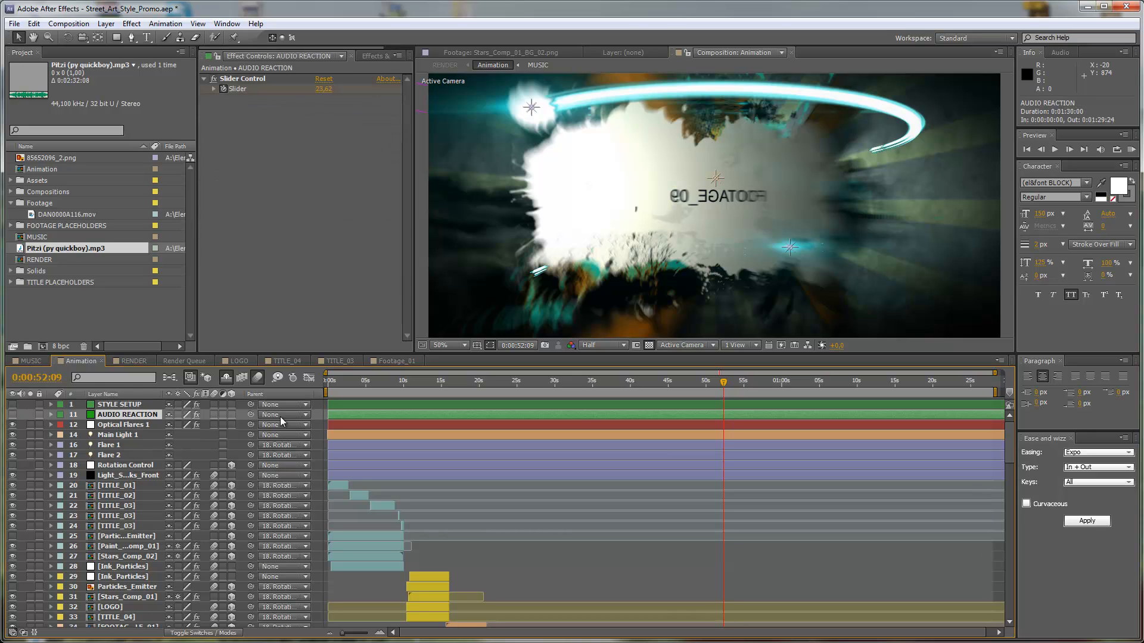
{"action": "key", "text": "u"}
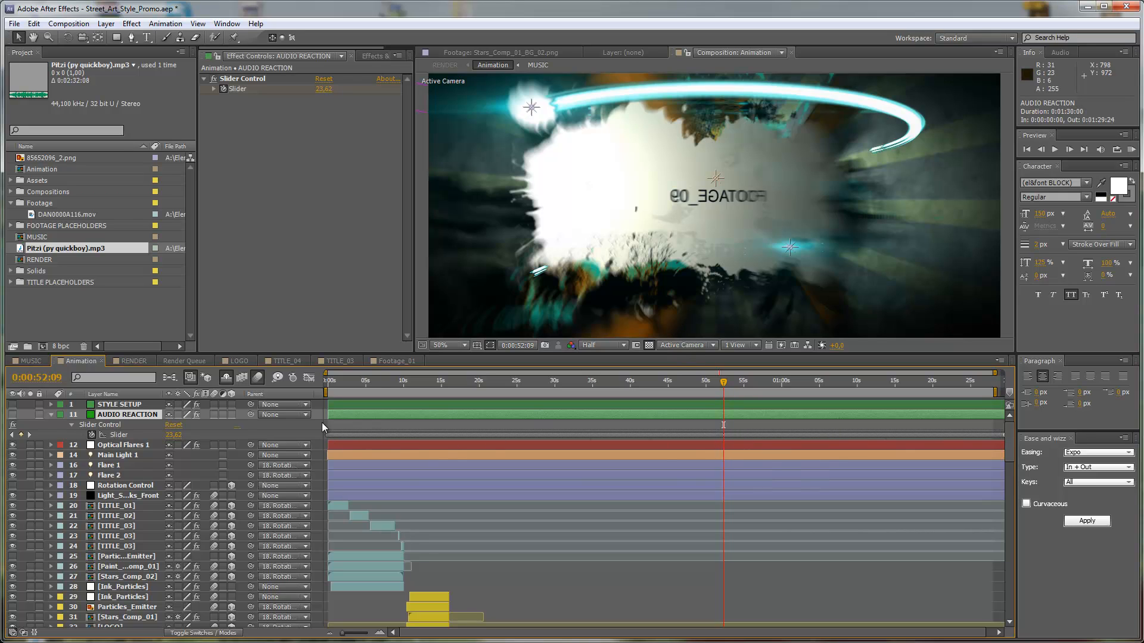
{"action": "left_click_drag", "start_coordinate": [324, 425], "coordinate": [1014, 441]}
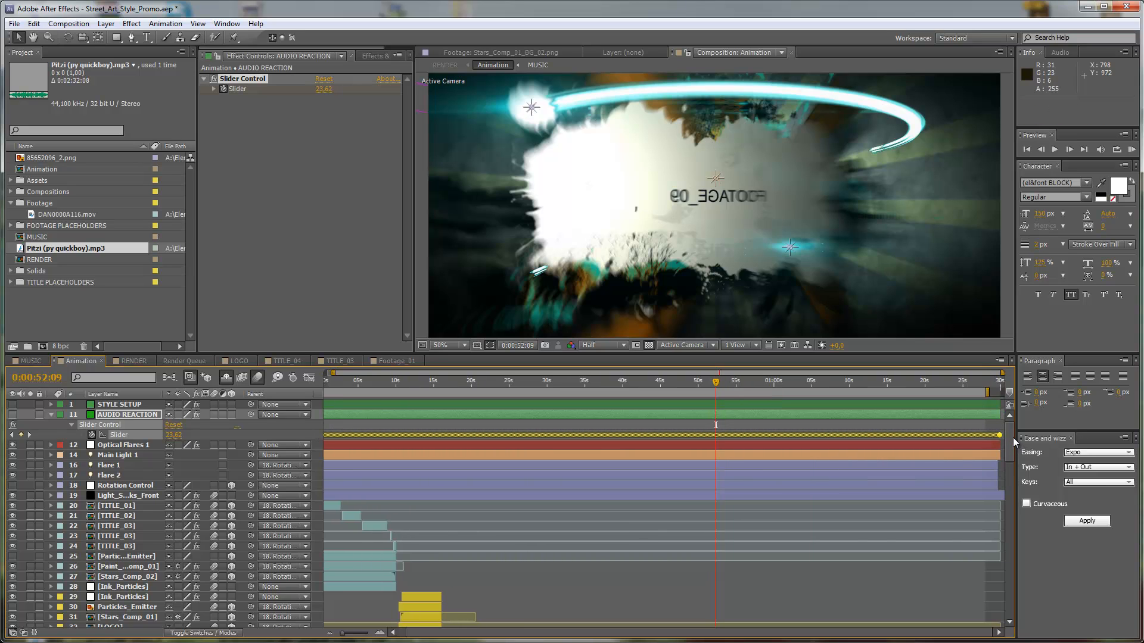
{"action": "key", "text": "Delete"}
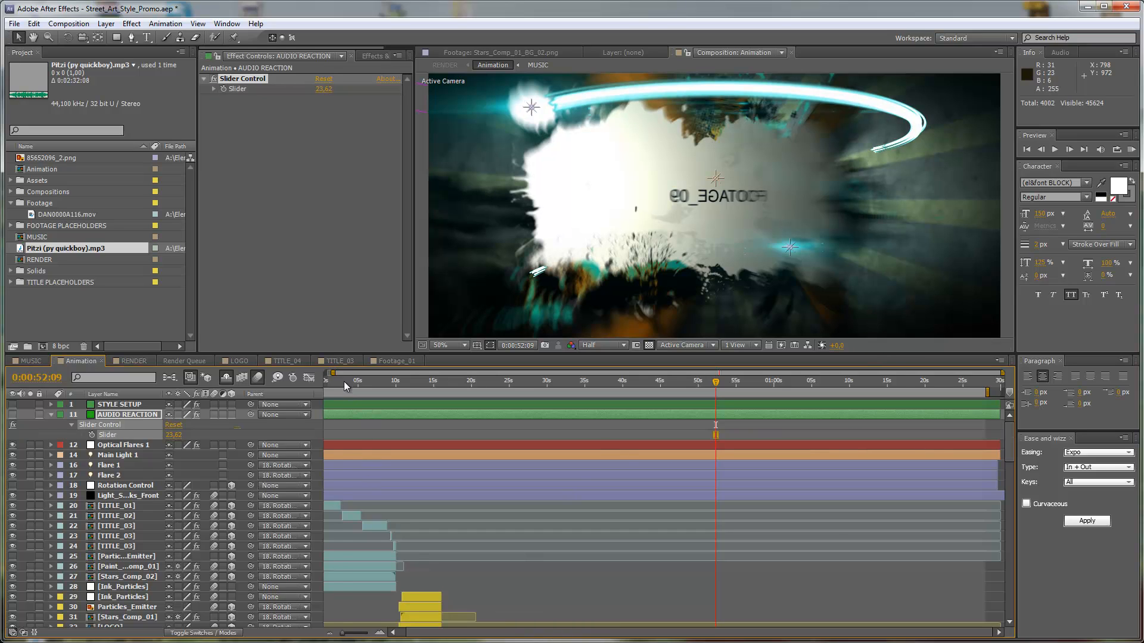
Paste the copied amplitude keyframes onto the AUDIO REACTION layer's Slider, starting at 0:00:00:00.
{"action": "key", "text": "Home"}
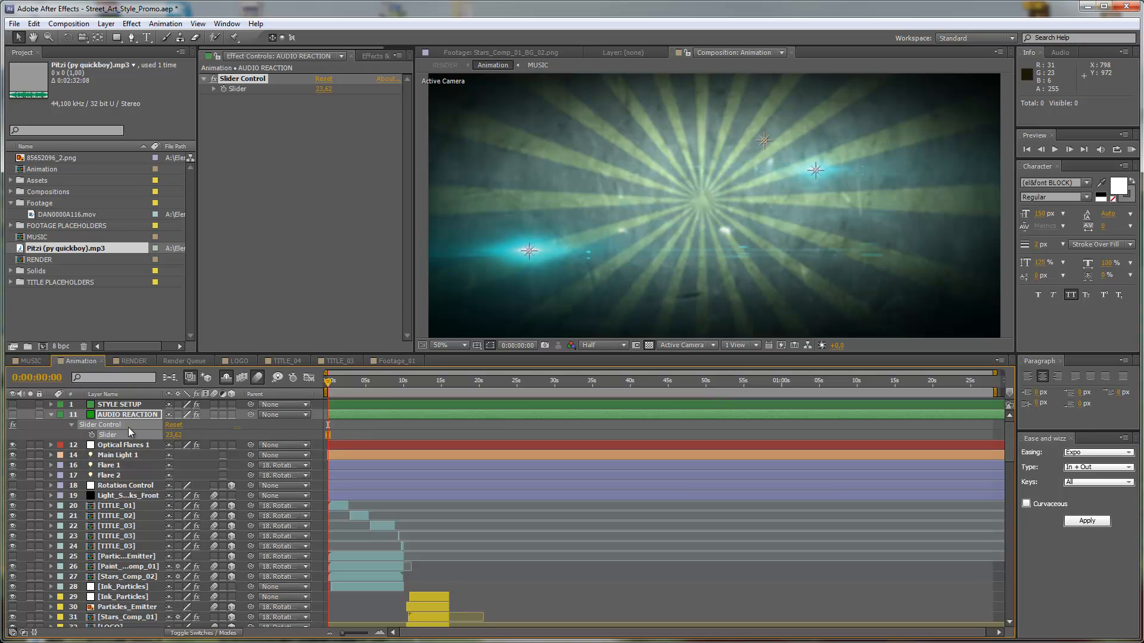
{"action": "key", "text": "ctrl+v"}
{"action": "left_click", "coordinate": [201, 434]}
{"action": "left_click", "coordinate": [115, 438]}
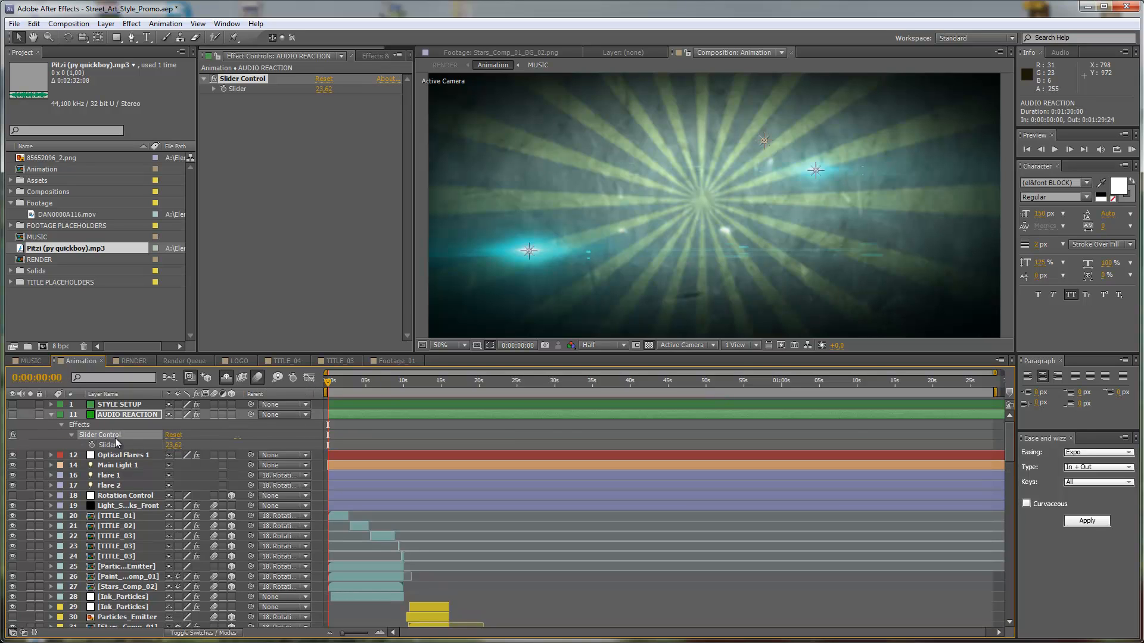
{"action": "left_click", "coordinate": [116, 446]}
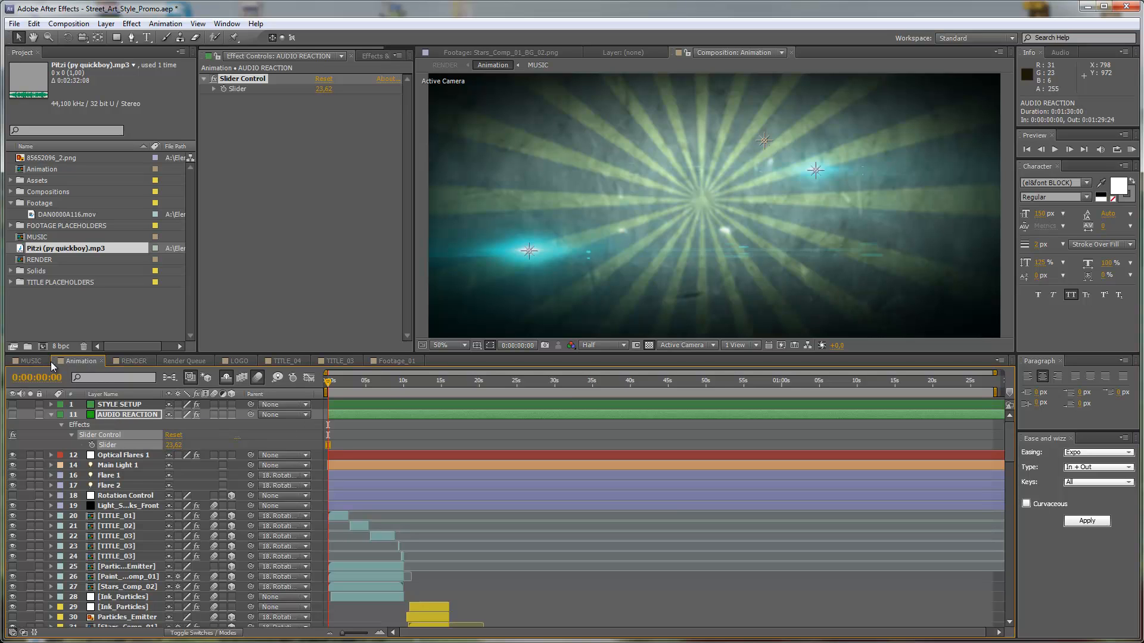
{"action": "key", "text": "ctrl+v"}
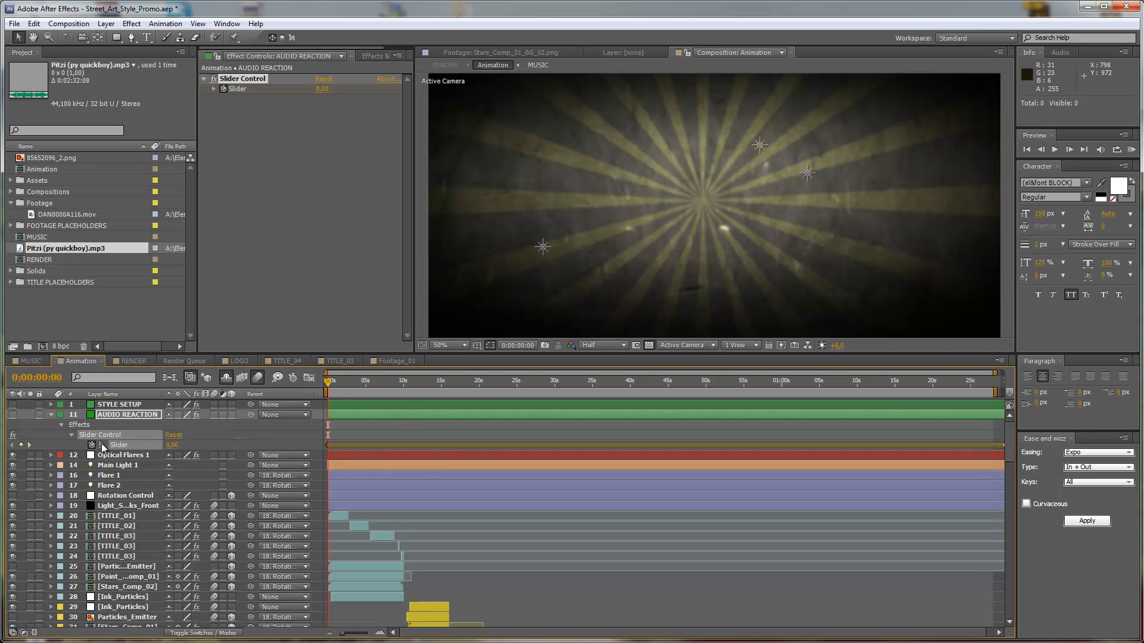
Examine the AUDIO REACTION slider's curve in the graph editor and compare the picture at quiet and peak moments.
{"action": "left_click", "coordinate": [309, 378]}
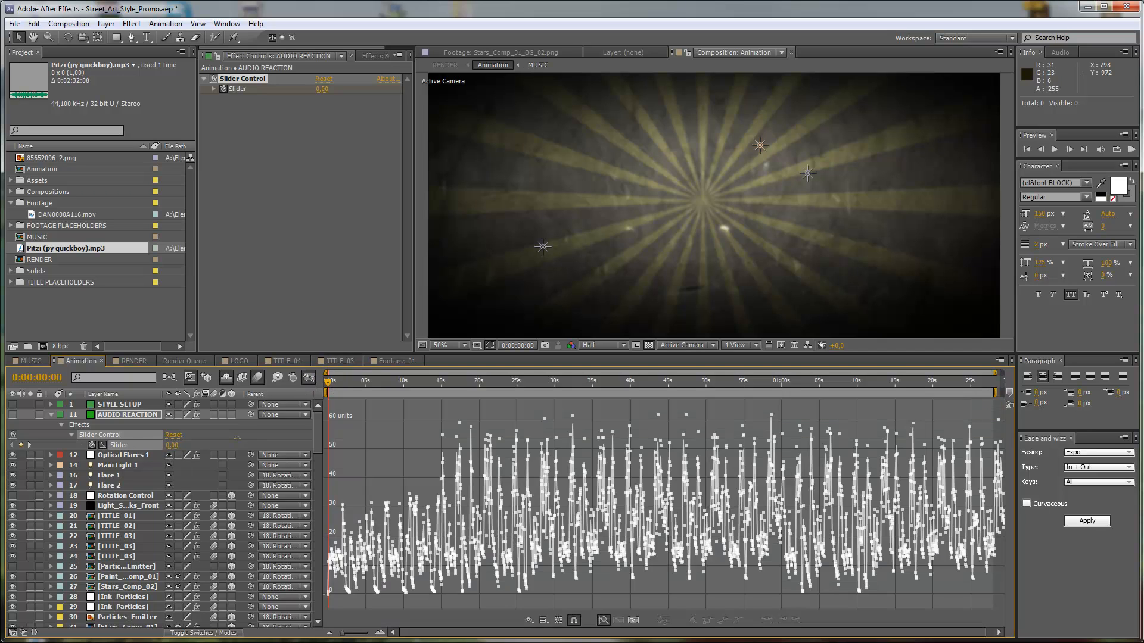
{"action": "left_click", "coordinate": [398, 382]}
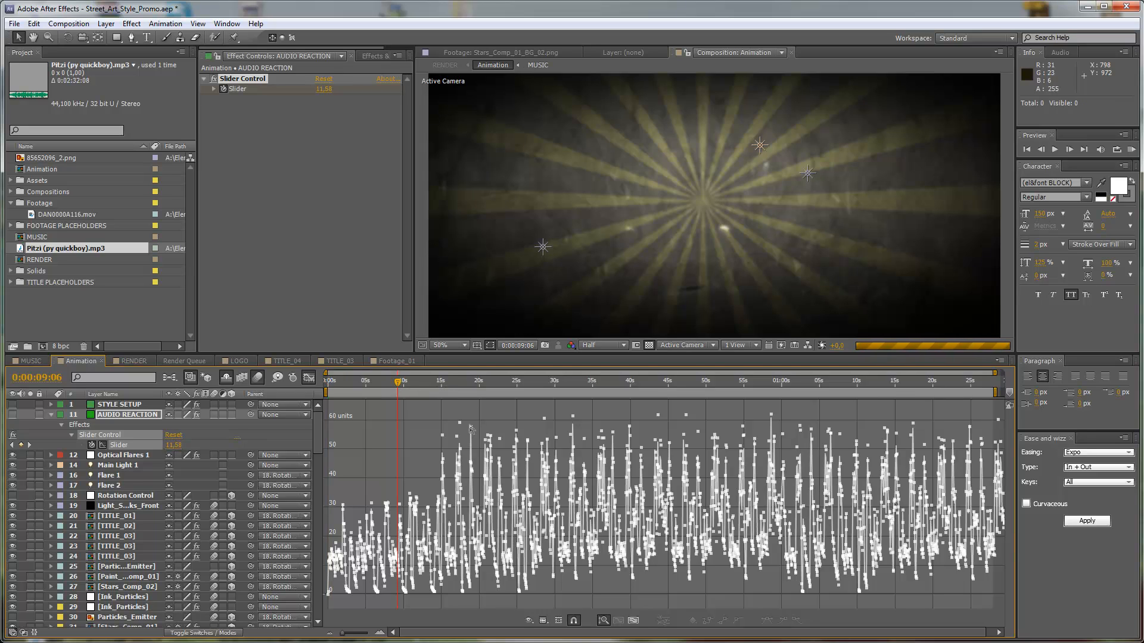
{"action": "left_click", "coordinate": [470, 383]}
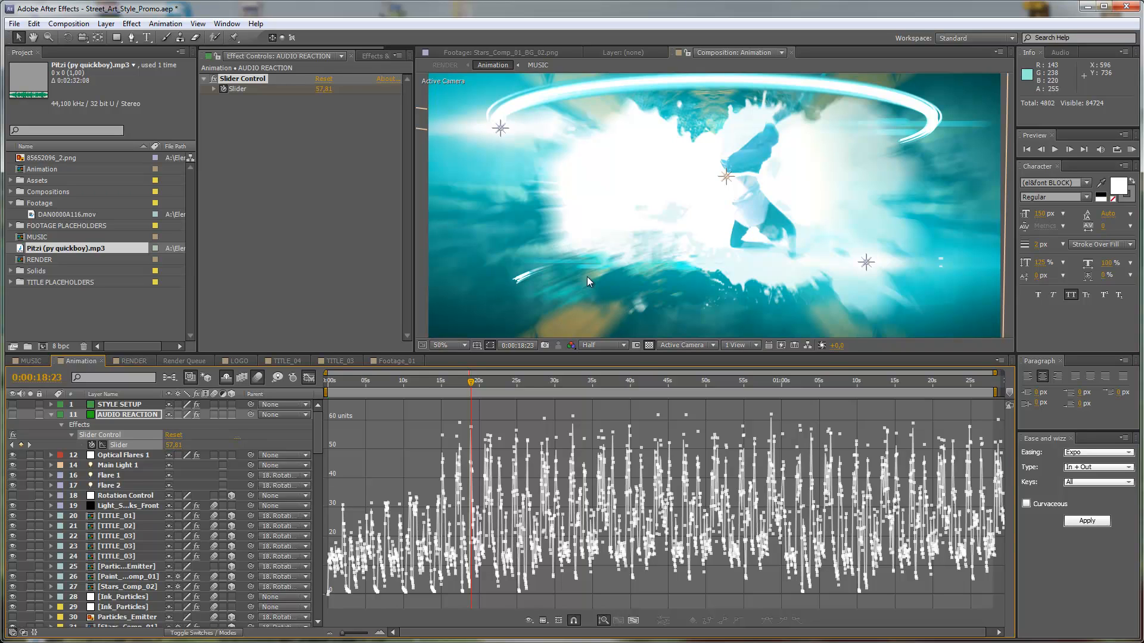
{"action": "left_click", "coordinate": [489, 384]}
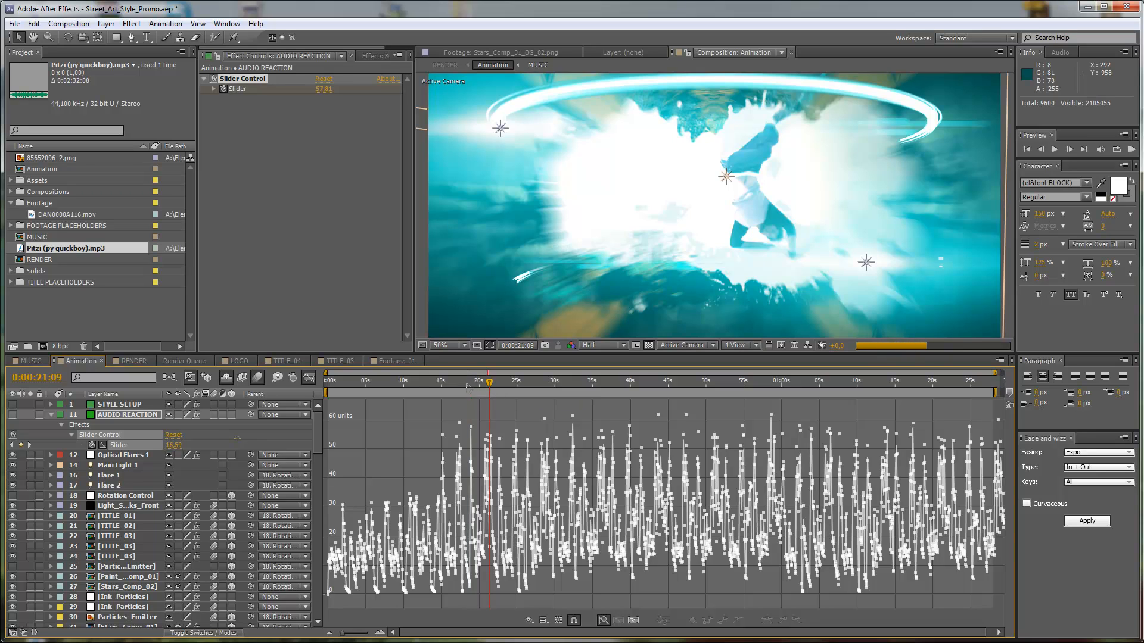
Set the Animation work area from 0:00:14:13 to 0:00:18:23, preview it, and check the frame at 0:00:46:14.
{"action": "left_click", "coordinate": [438, 386]}
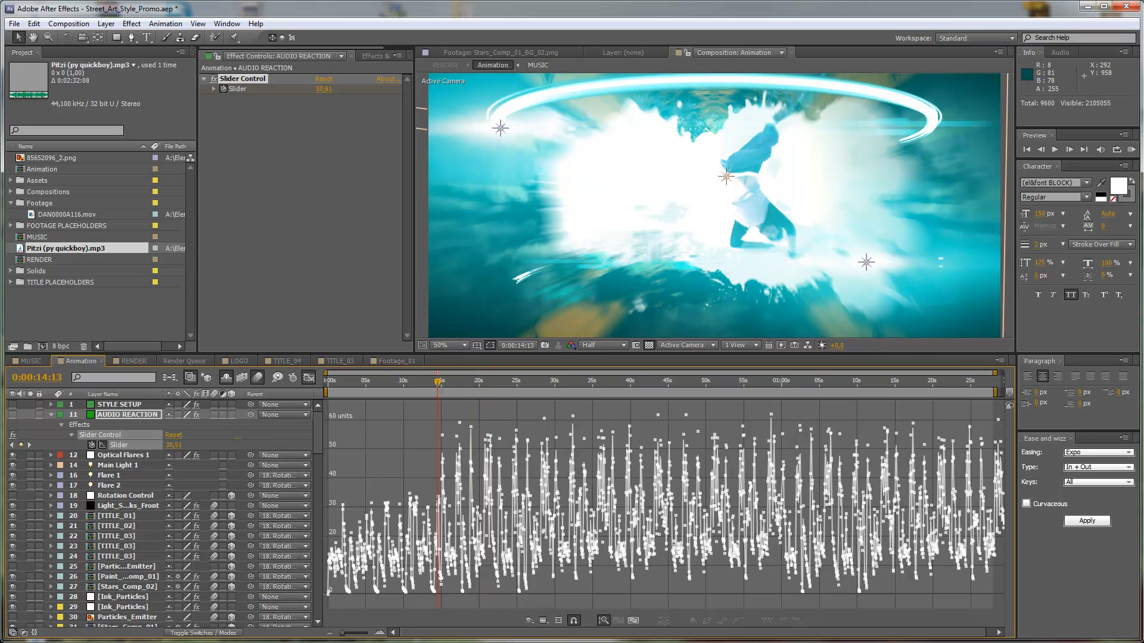
{"action": "key", "text": "b"}
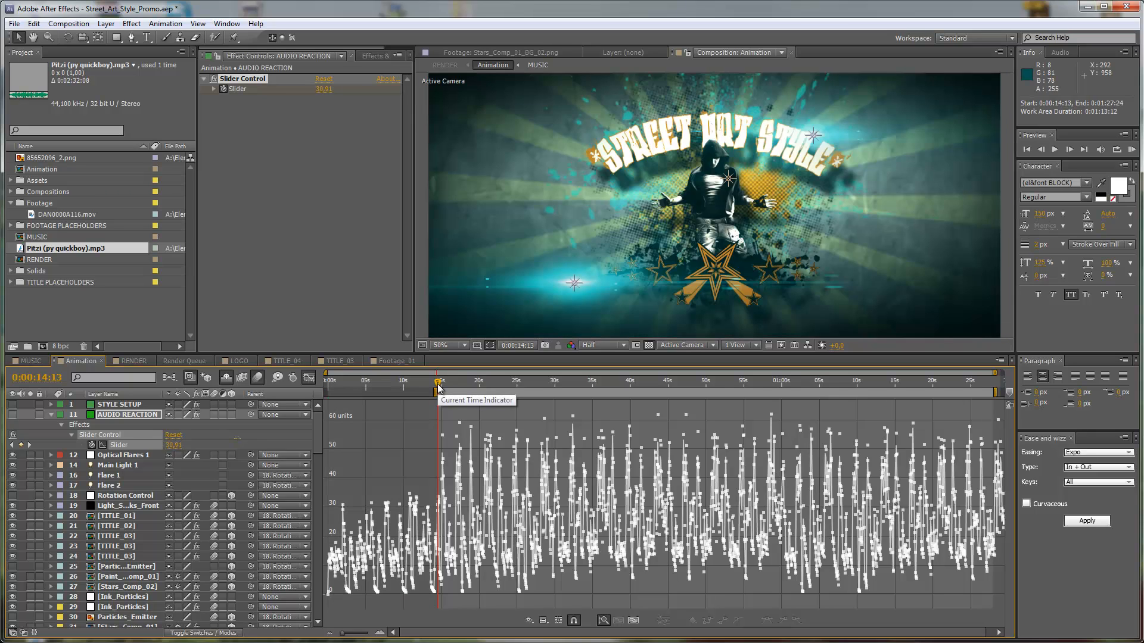
{"action": "left_click_drag", "start_coordinate": [438, 386], "coordinate": [470, 388]}
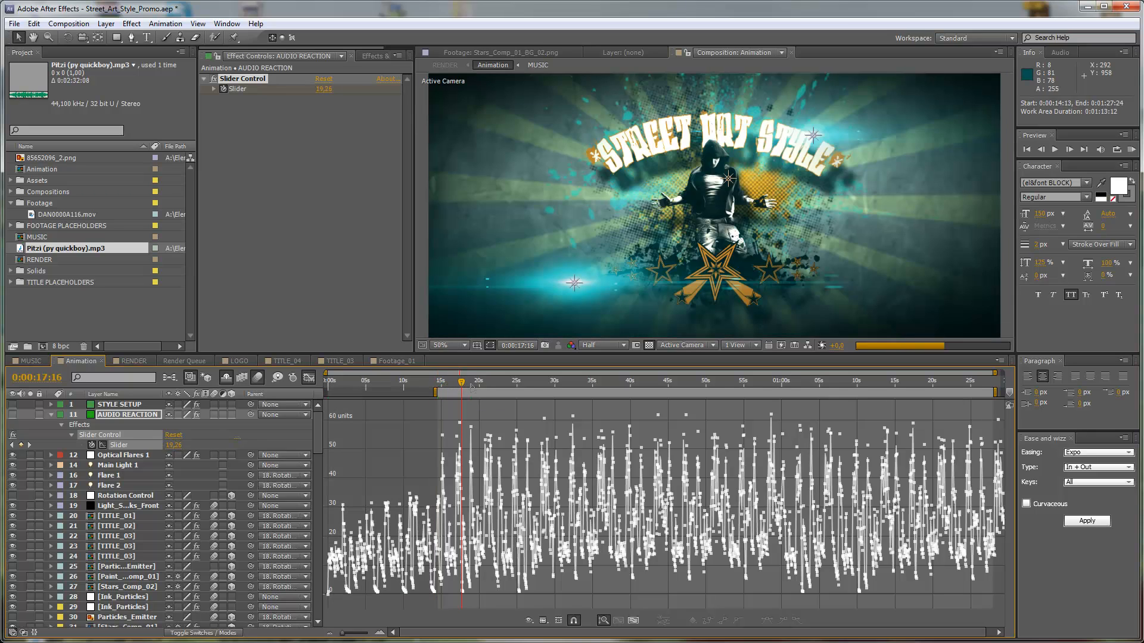
{"action": "key", "text": "n"}
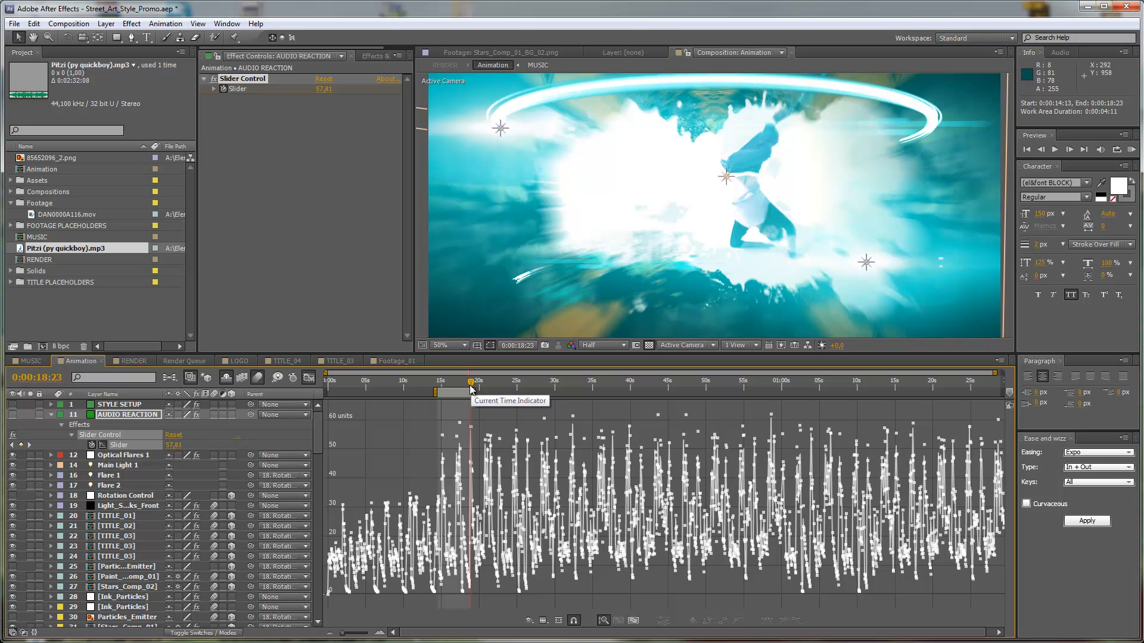
{"action": "key", "text": "KP_0"}
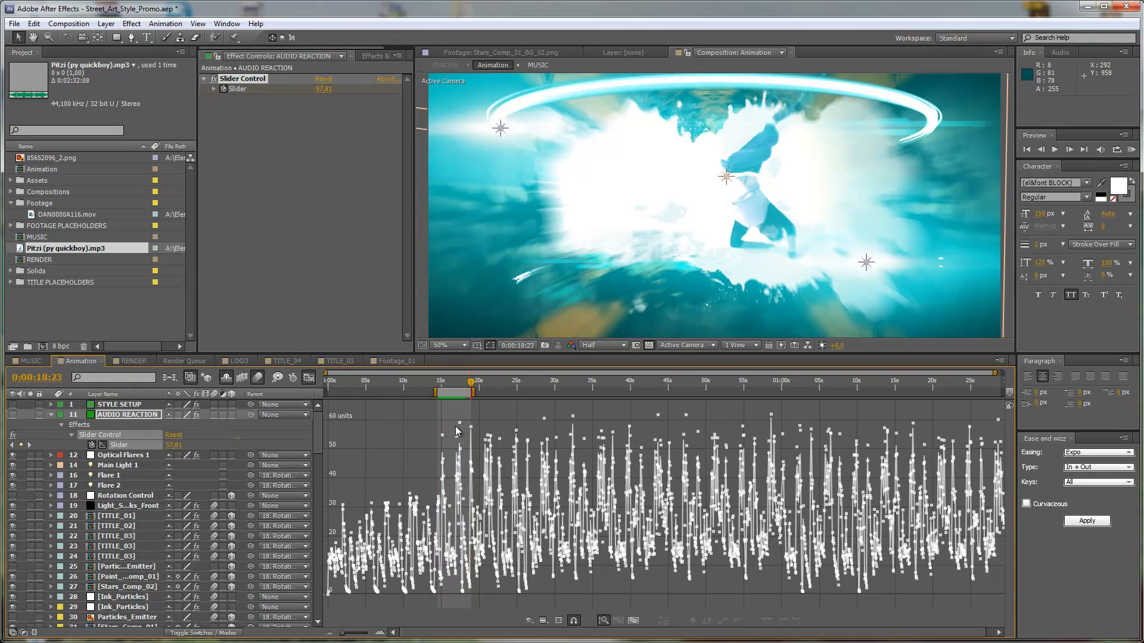
{"action": "left_click", "coordinate": [680, 388]}
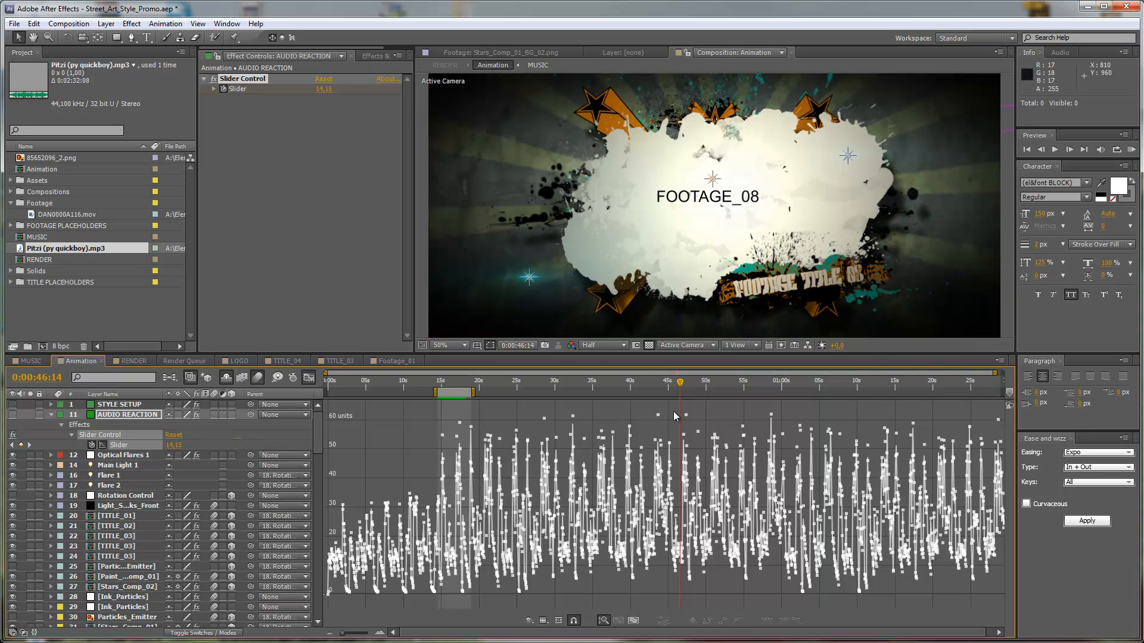